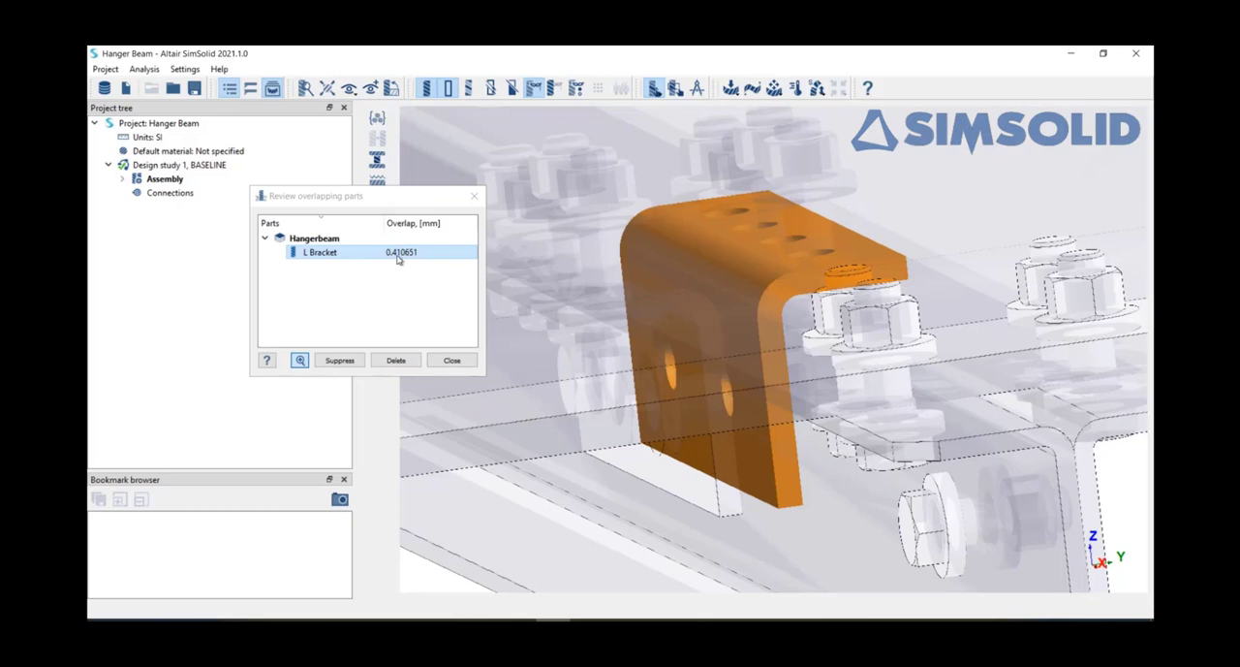
# Step: Close the overlap review and create automatic connections with 0.5 mm gap and 0.5 mm penetration tolerances at Normal resolution
pyautogui.click(473, 196)
pyautogui.scroll(-3, 623, 288)
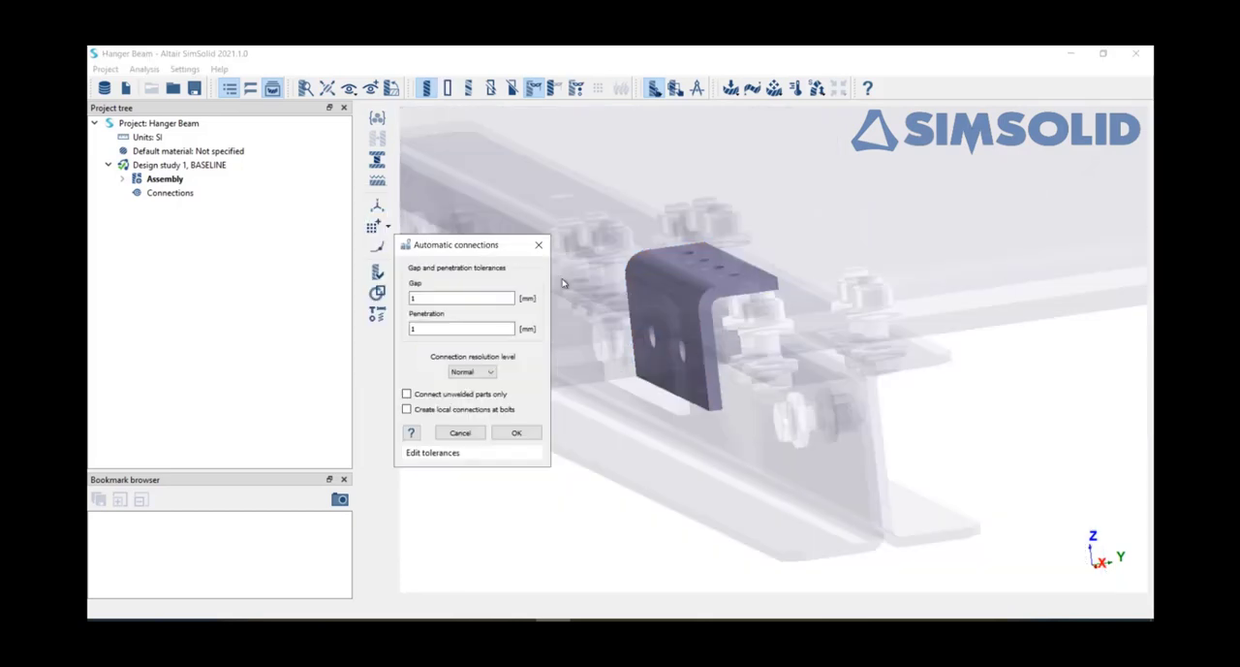
pyautogui.moveTo(959, 442); pyautogui.dragTo(1002, 394)
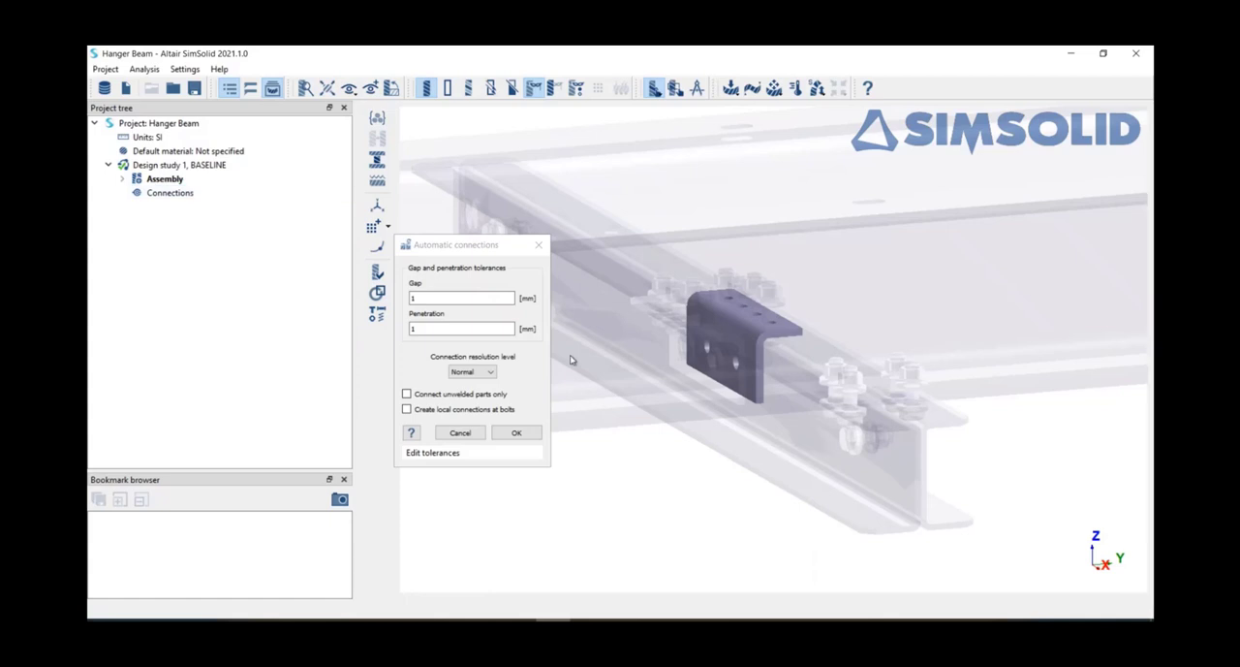
pyautogui.click(481, 249)
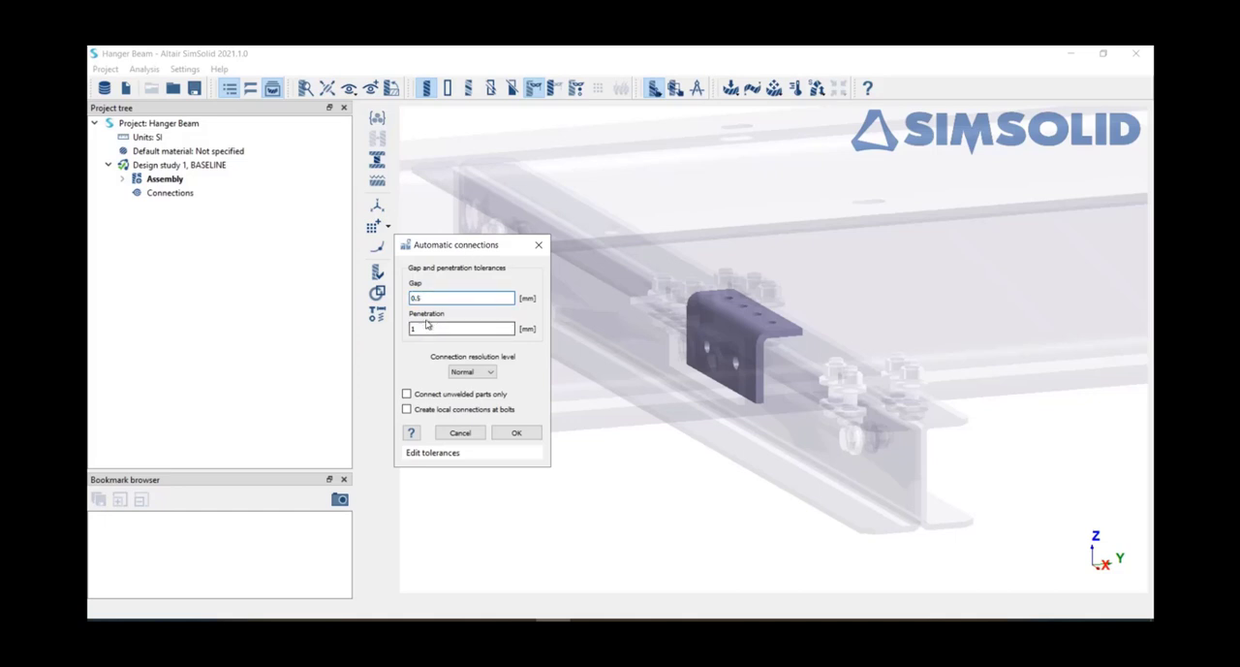
pyautogui.click(429, 330)
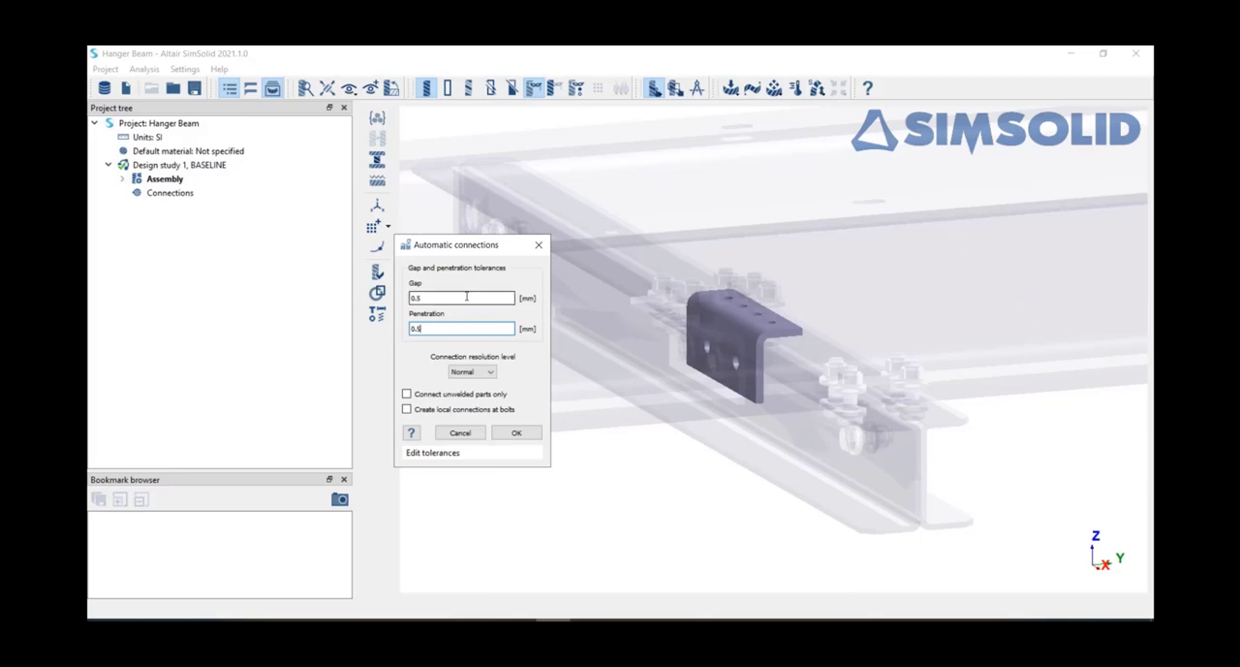
pyautogui.moveTo(485, 248); pyautogui.dragTo(470, 249)
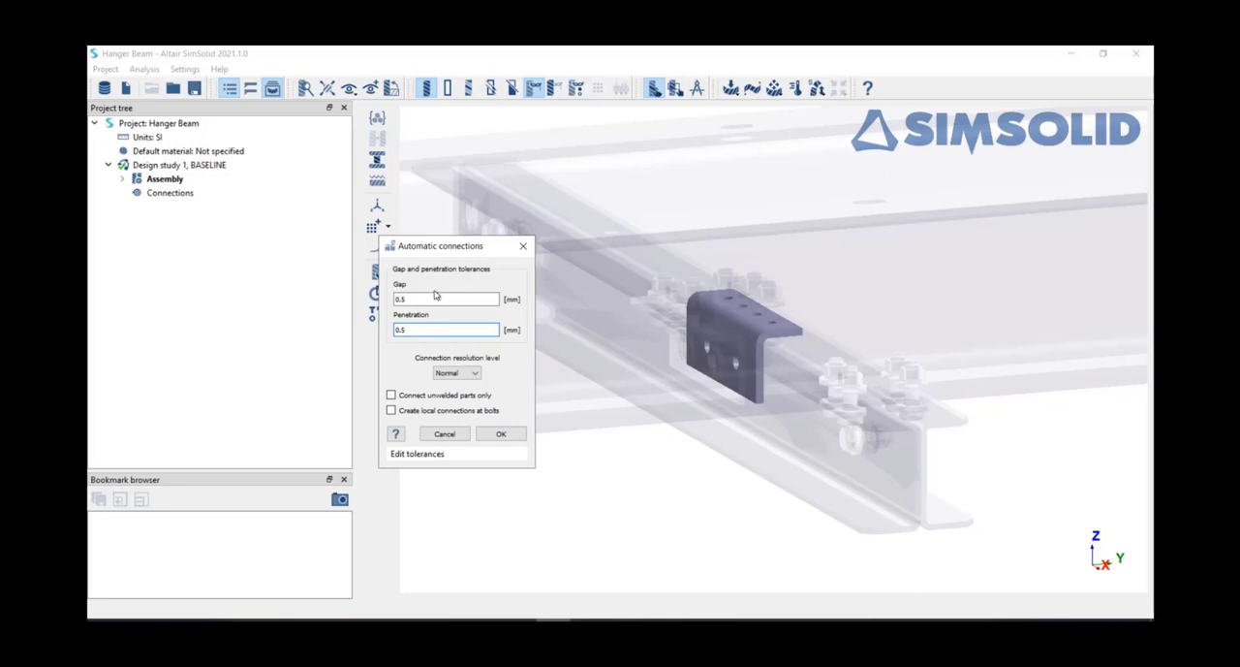
pyautogui.click(501, 434)
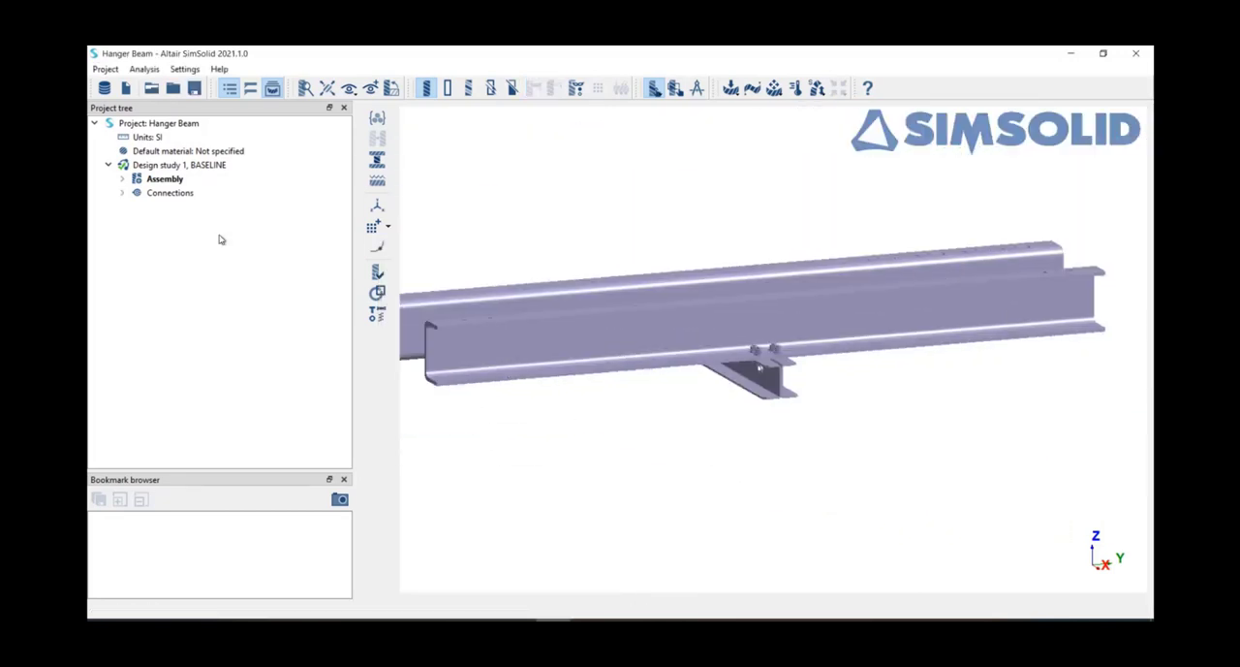
# Step: List the regular connections of the design study and display all their contact points on the beam assembly
pyautogui.click(160, 194)
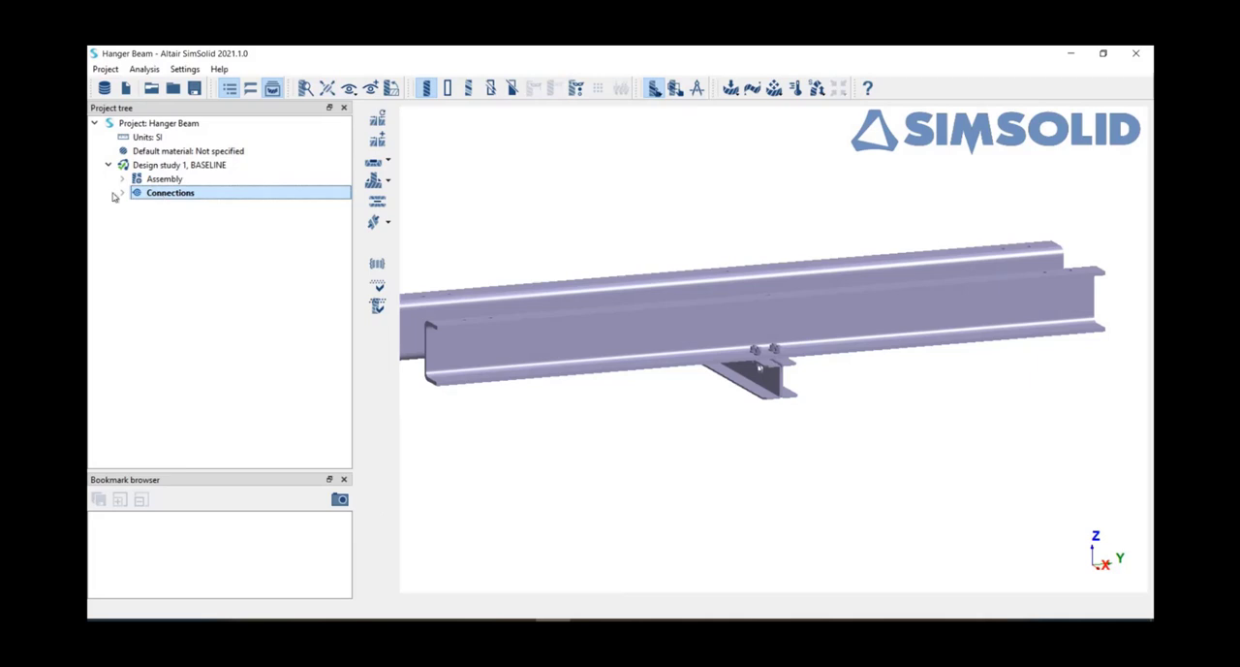
pyautogui.click(122, 193)
pyautogui.click(134, 206)
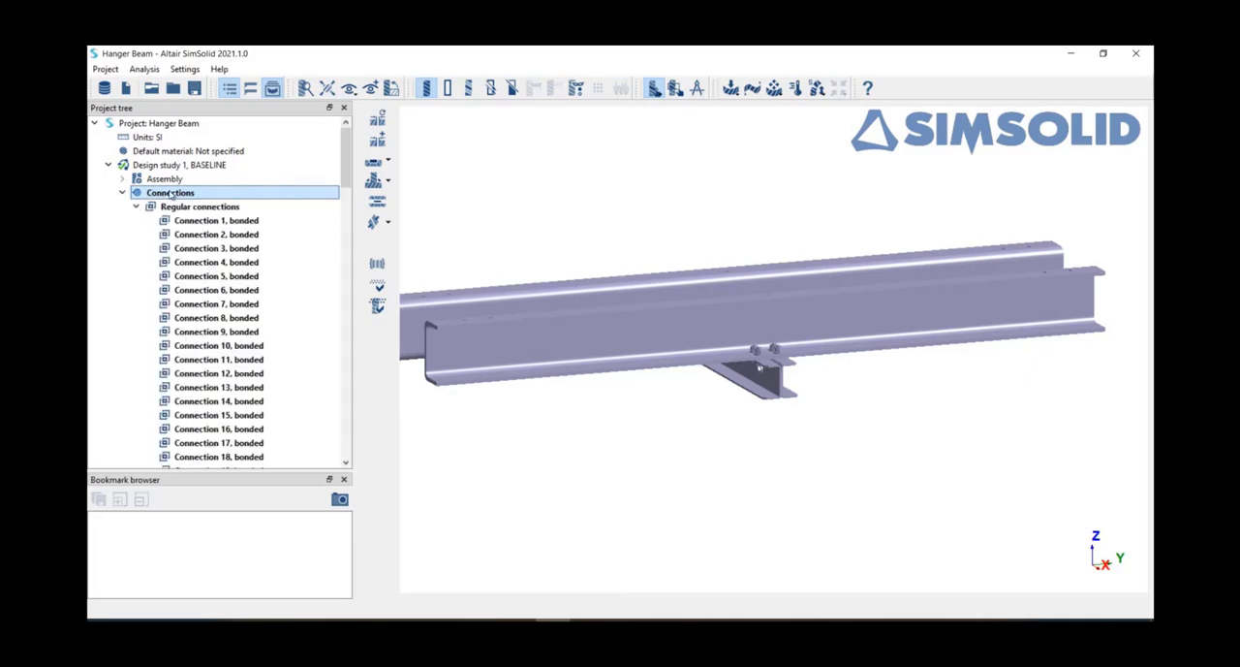
pyautogui.rightClick(174, 194)
pyautogui.click(179, 200)
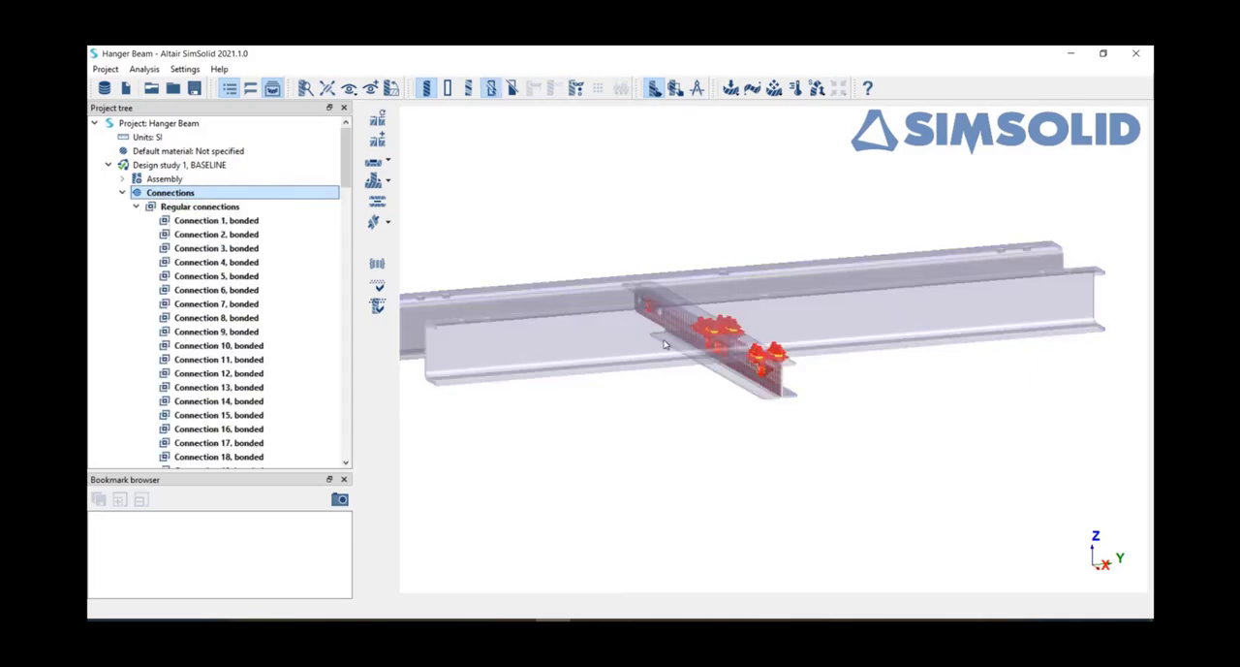
pyautogui.moveTo(665, 340); pyautogui.dragTo(764, 409)
pyautogui.moveTo(766, 409); pyautogui.dragTo(840, 421, button='right')
pyautogui.scroll(-20, 196, 337)
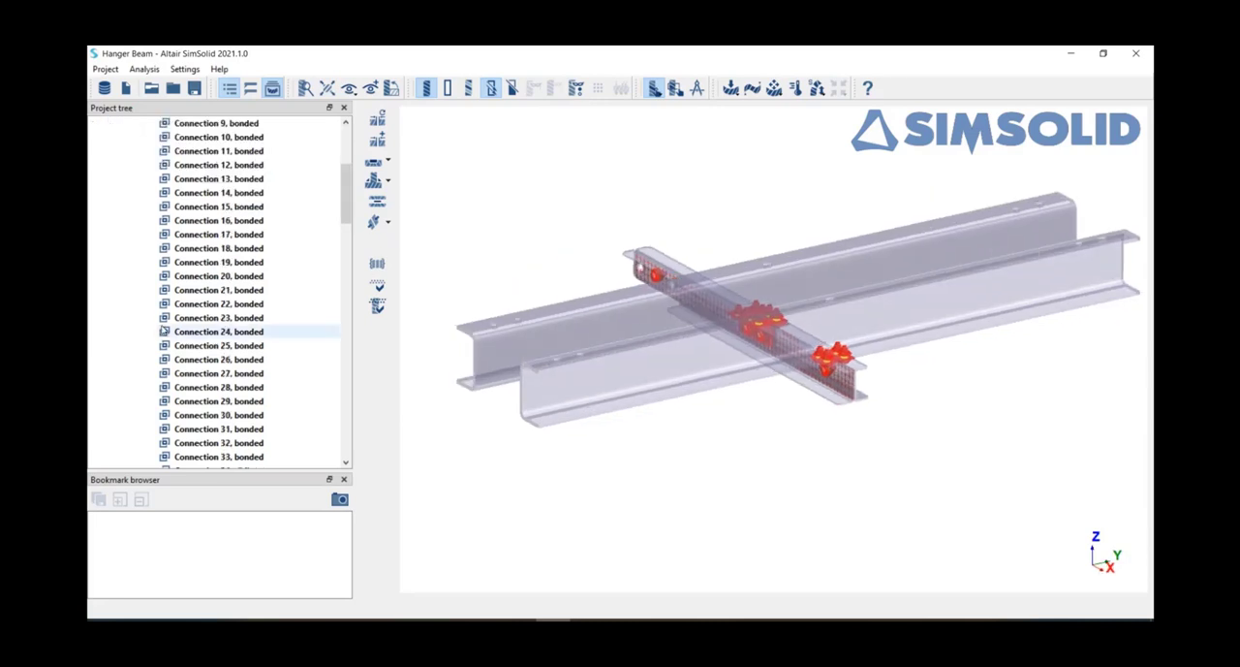
# Step: Check the assembly for disconnected groups of parts
pyautogui.scroll(7, 196, 352)
pyautogui.scroll(17, 196, 339)
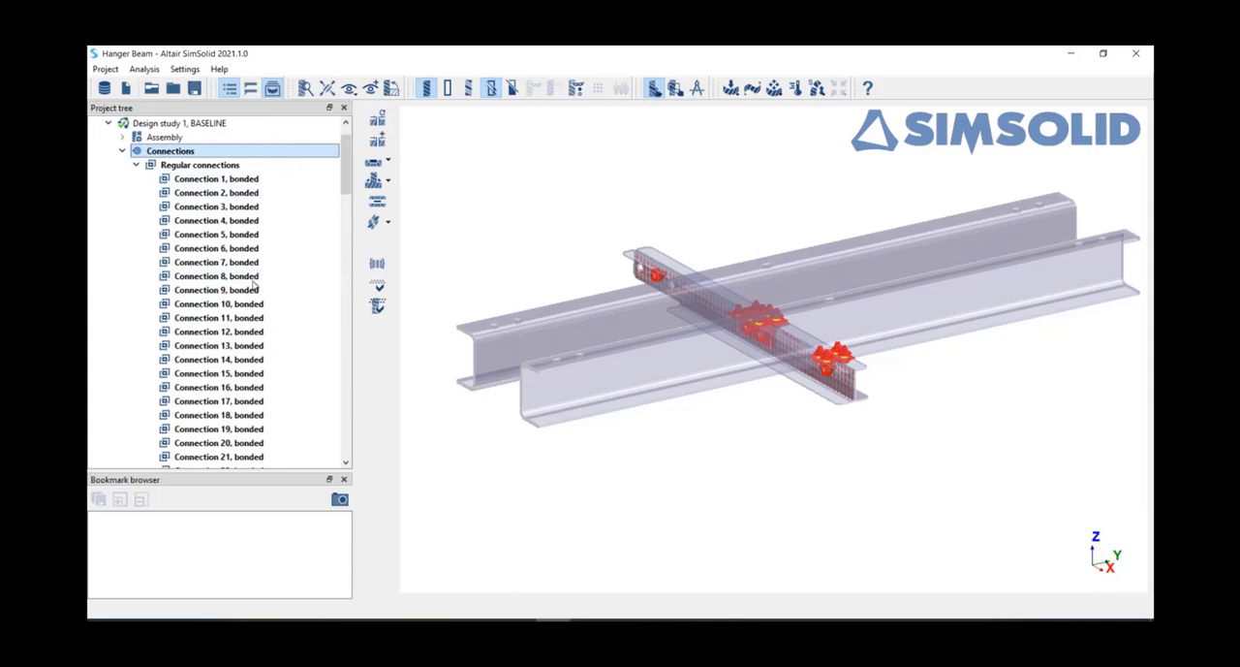
pyautogui.click(380, 263)
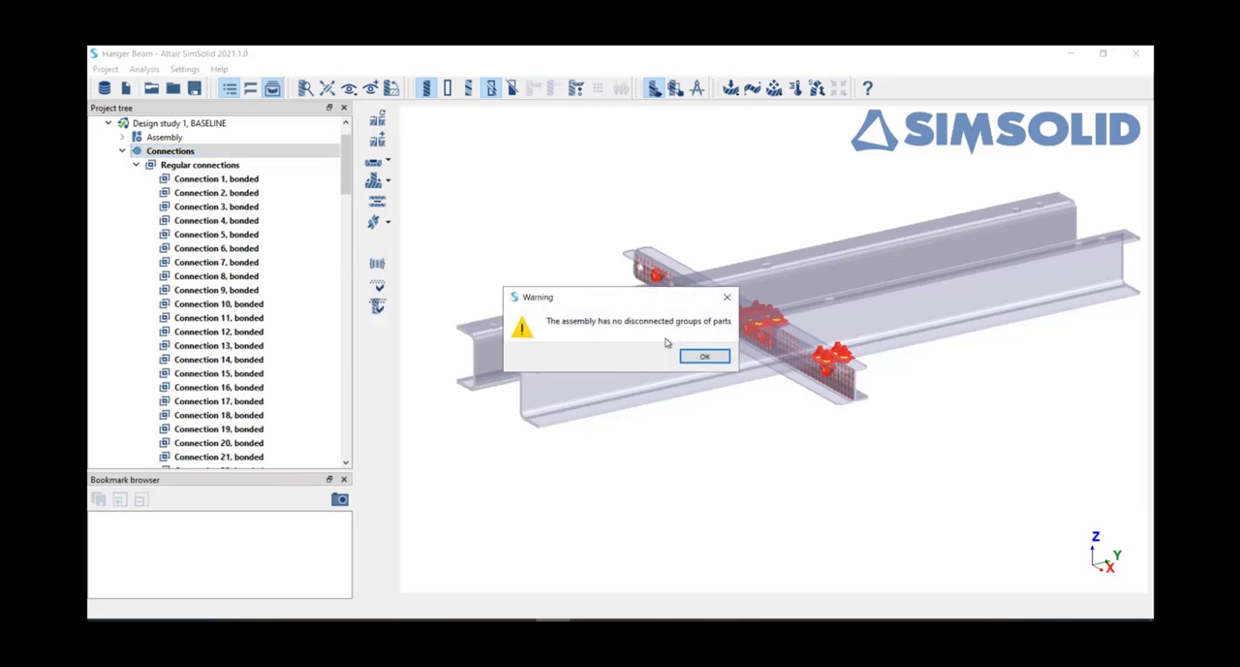
pyautogui.click(706, 355)
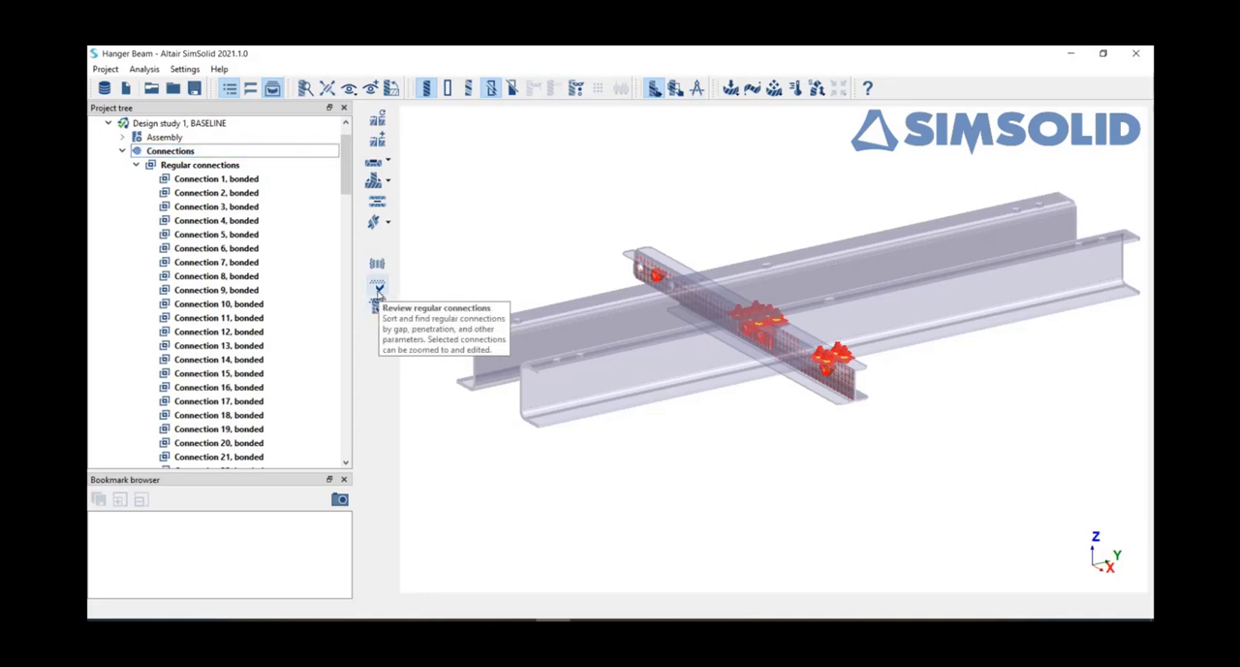
# Step: Open the review of regular connections with an enlarged table and inspect the contact points at the bolts and bracket
pyautogui.click(379, 290)
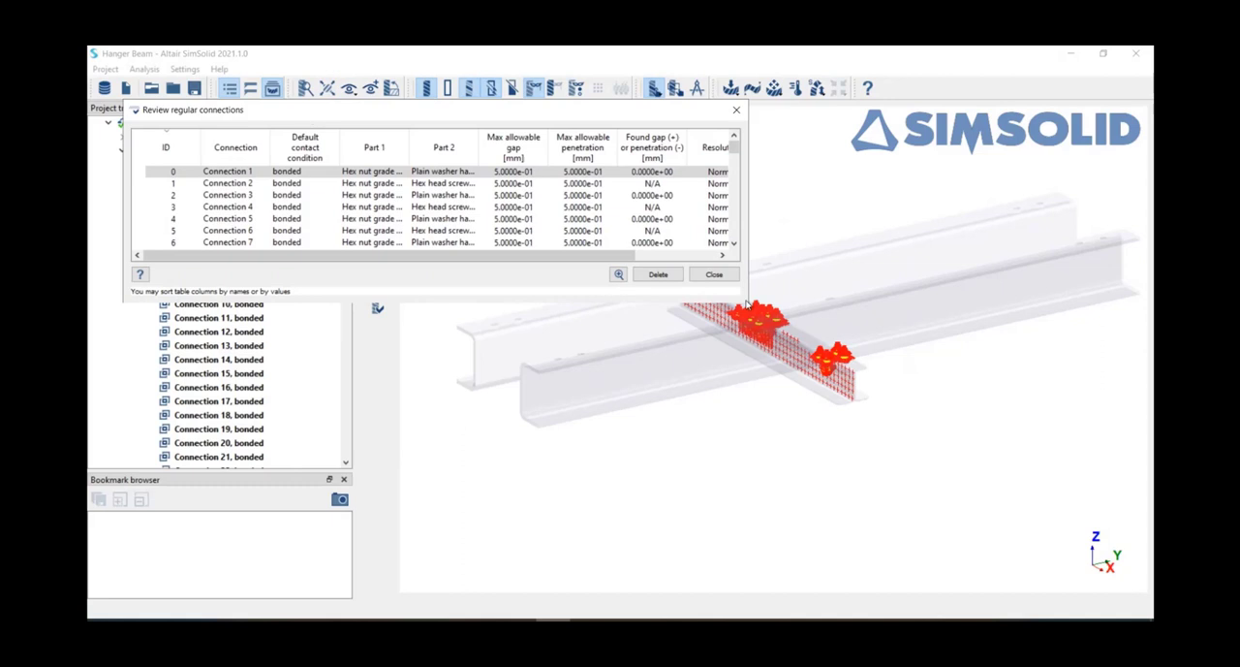
pyautogui.moveTo(748, 302); pyautogui.dragTo(1013, 535)
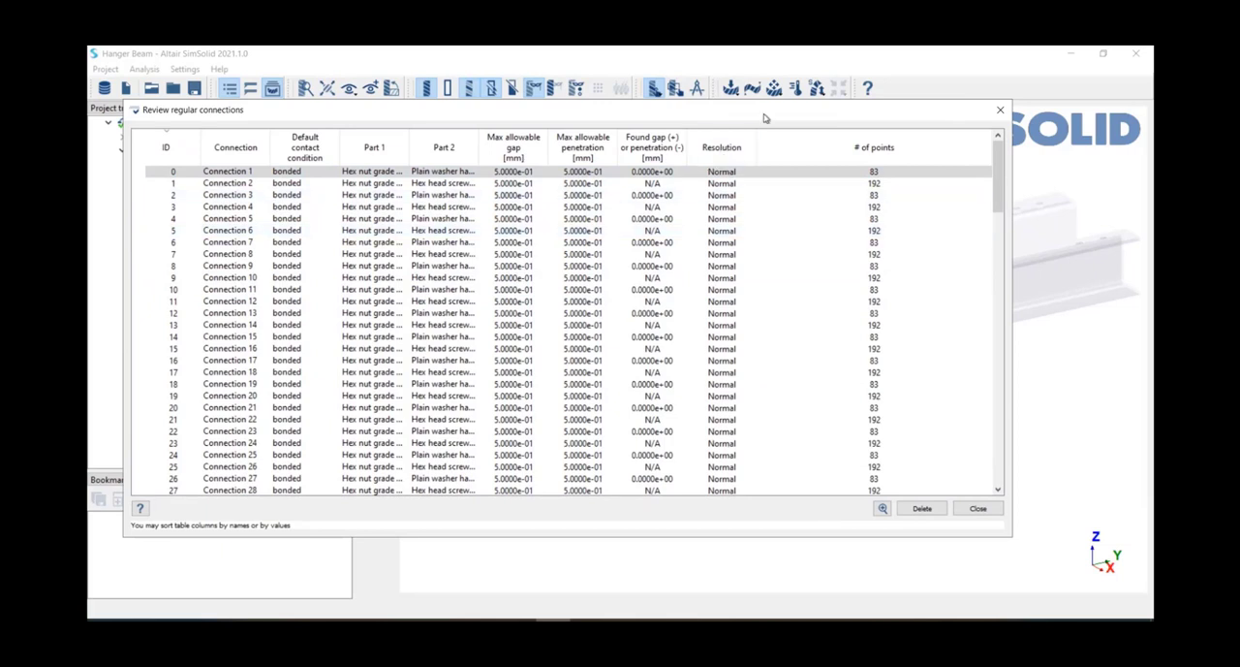
pyautogui.moveTo(844, 116); pyautogui.dragTo(770, 415)
pyautogui.scroll(5, 861, 378)
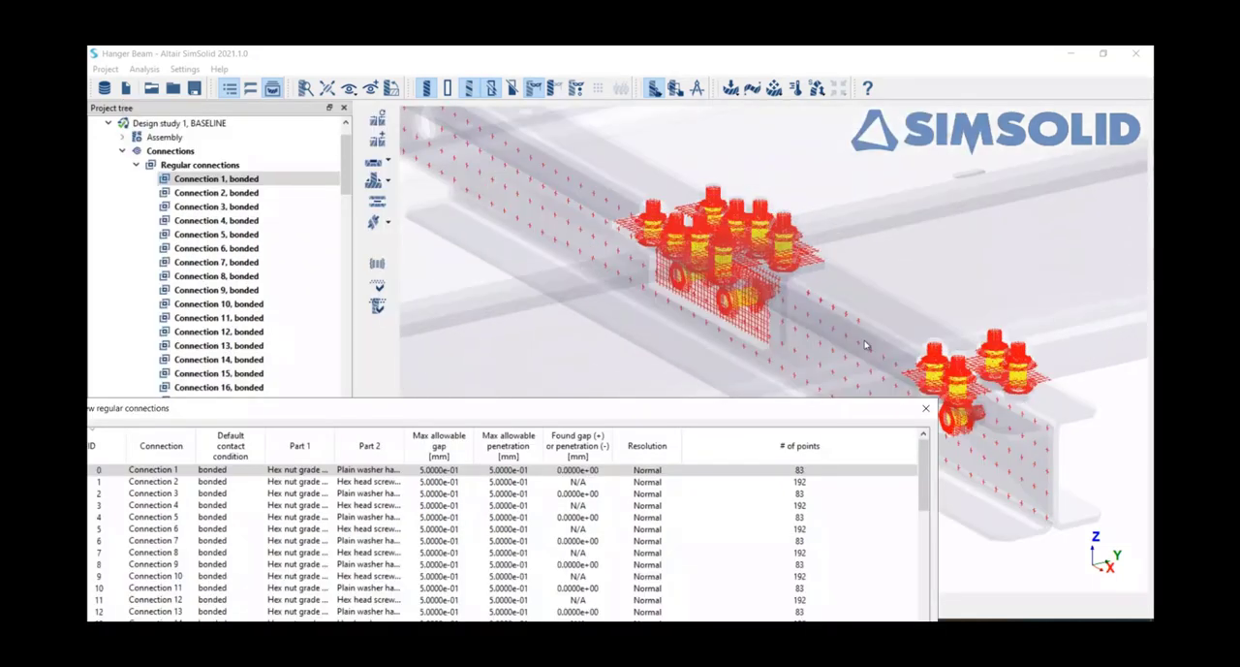
pyautogui.scroll(-5, 861, 378)
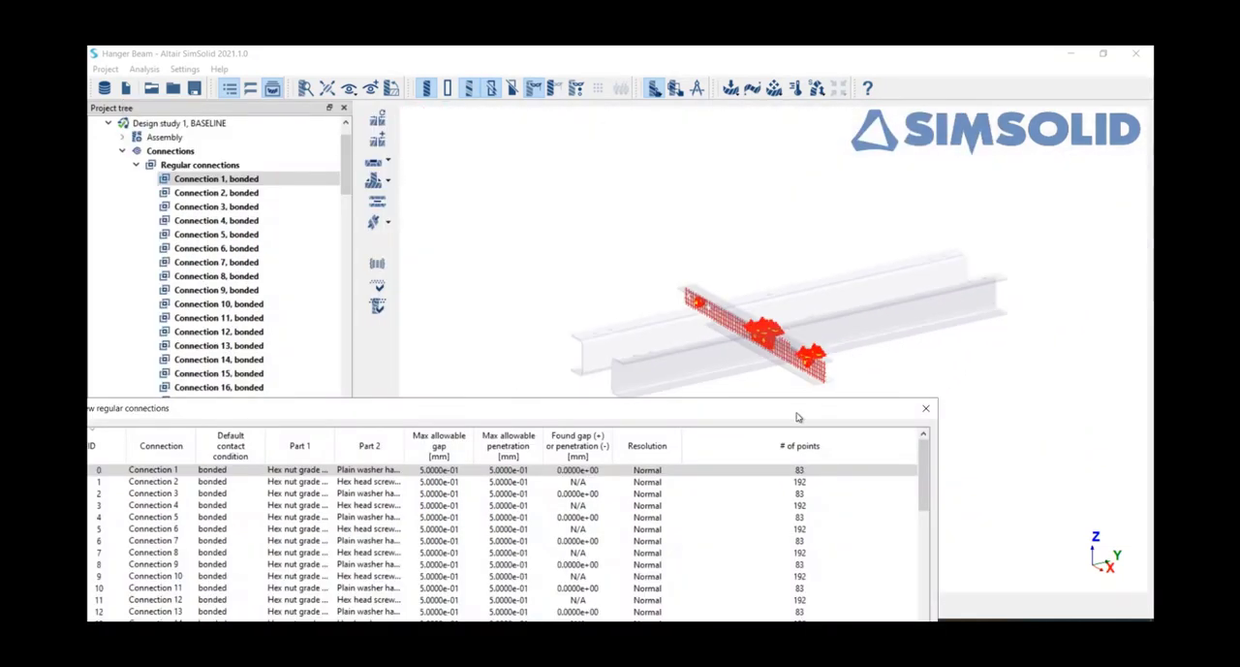
pyautogui.moveTo(793, 413); pyautogui.dragTo(840, 148)
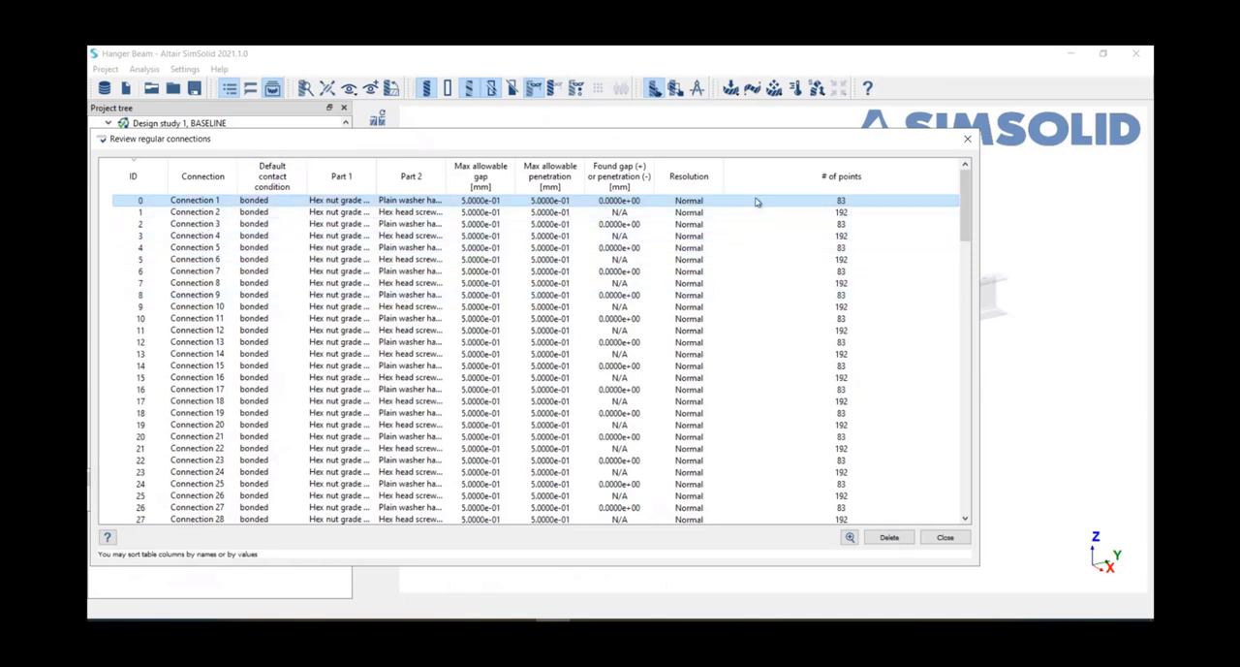
# Step: Sort the regular connections by number of points and zoom to the L Bracket to Hangerbeam connection with the fewest points
pyautogui.click(851, 183)
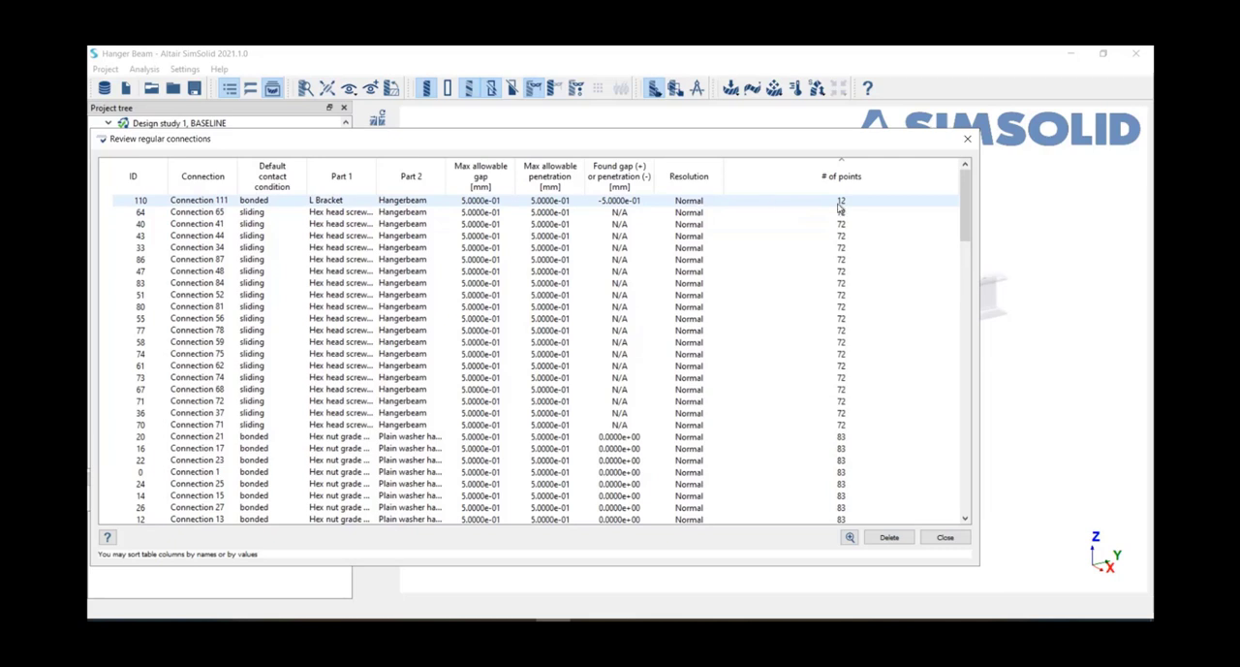
pyautogui.click(801, 204)
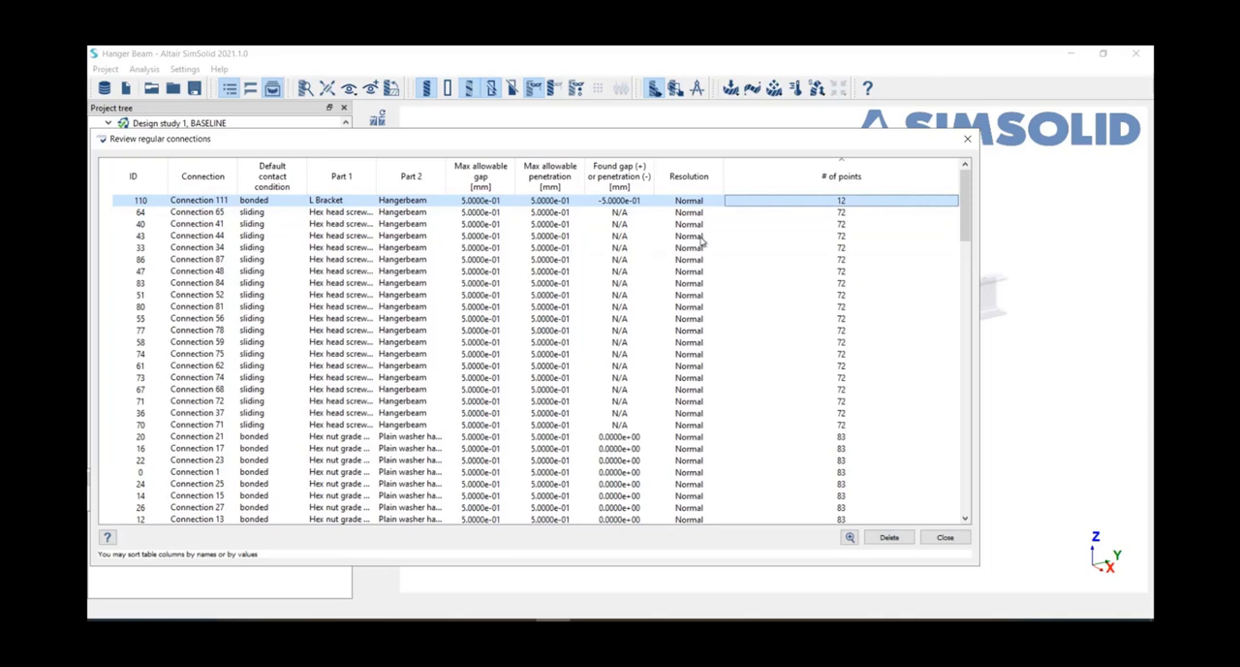
pyautogui.moveTo(770, 147); pyautogui.dragTo(804, 248)
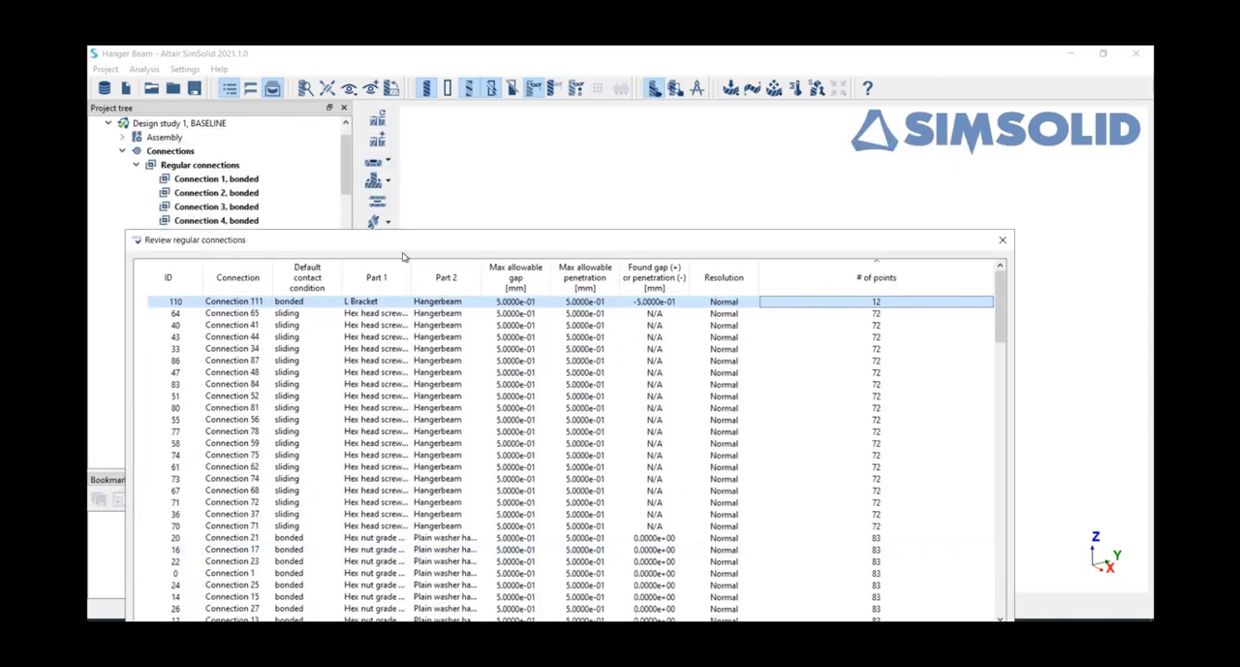
pyautogui.moveTo(404, 257); pyautogui.dragTo(378, 157)
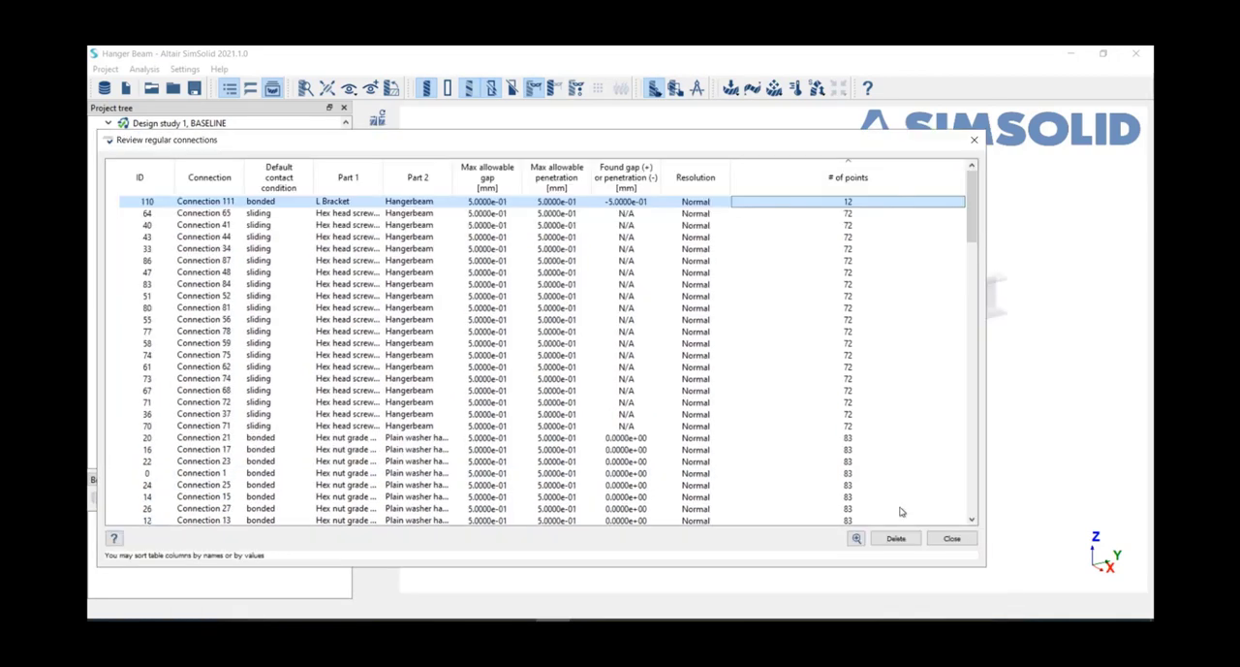
pyautogui.click(856, 539)
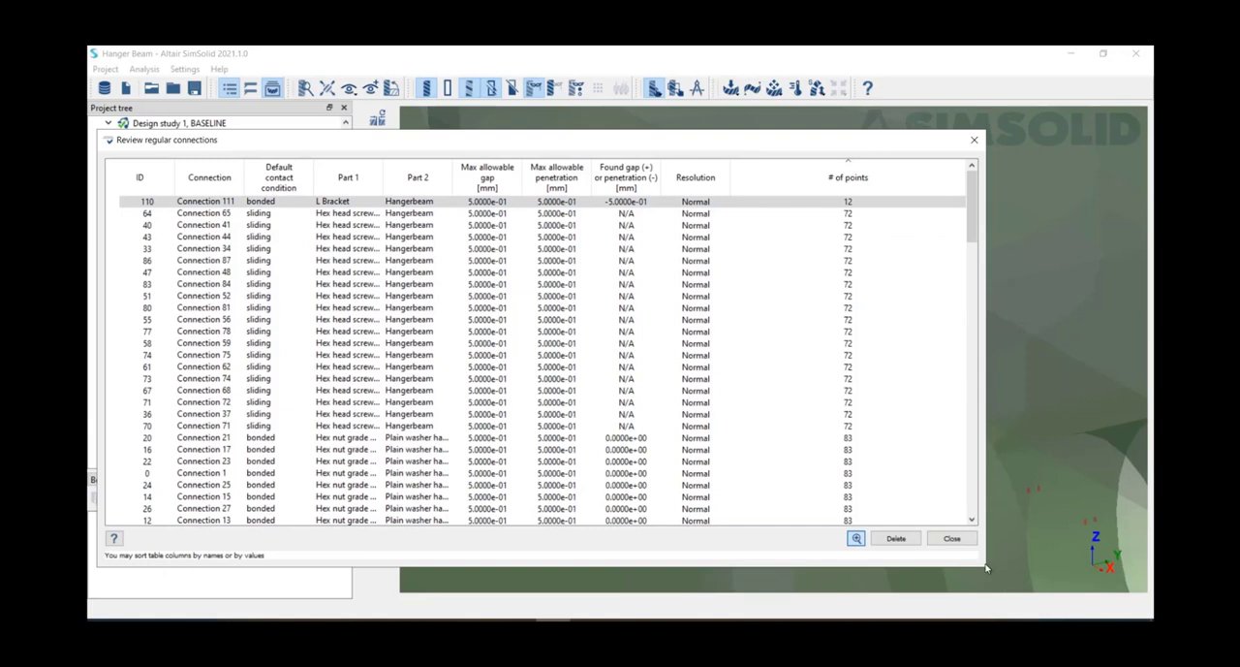
# Step: Examine how the contact points are distributed between the L bracket and the hanger beam, and close the connection review
pyautogui.moveTo(726, 147); pyautogui.dragTo(727, 644)
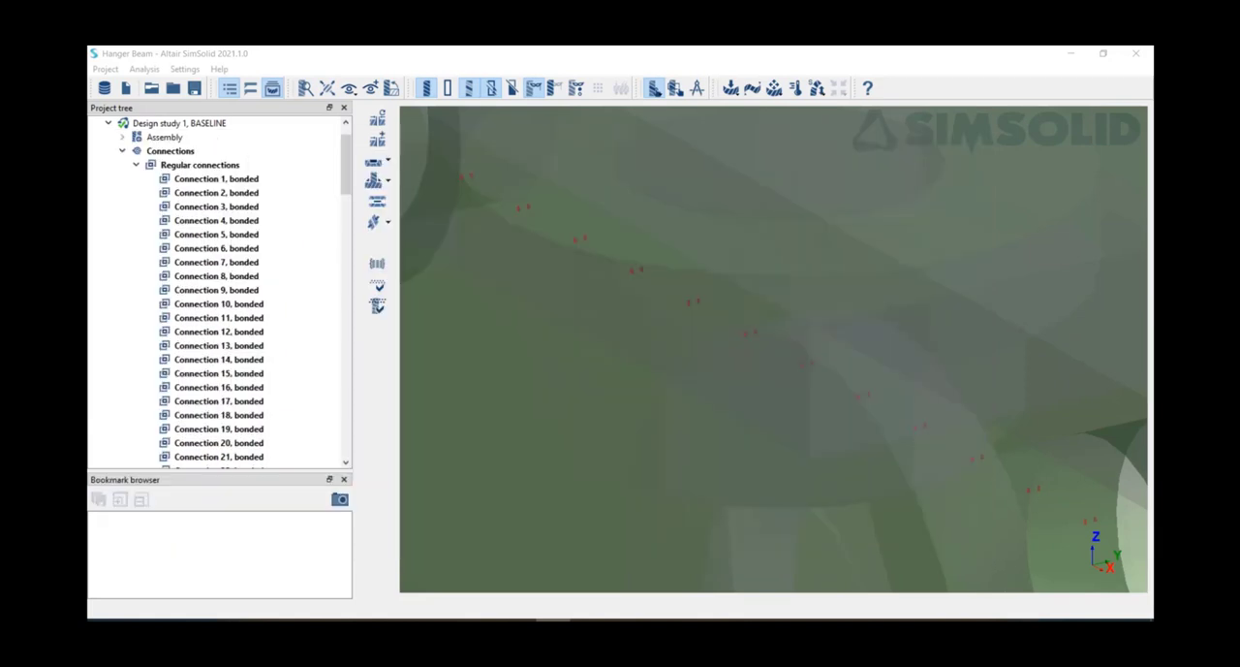
pyautogui.scroll(-10, 817, 297)
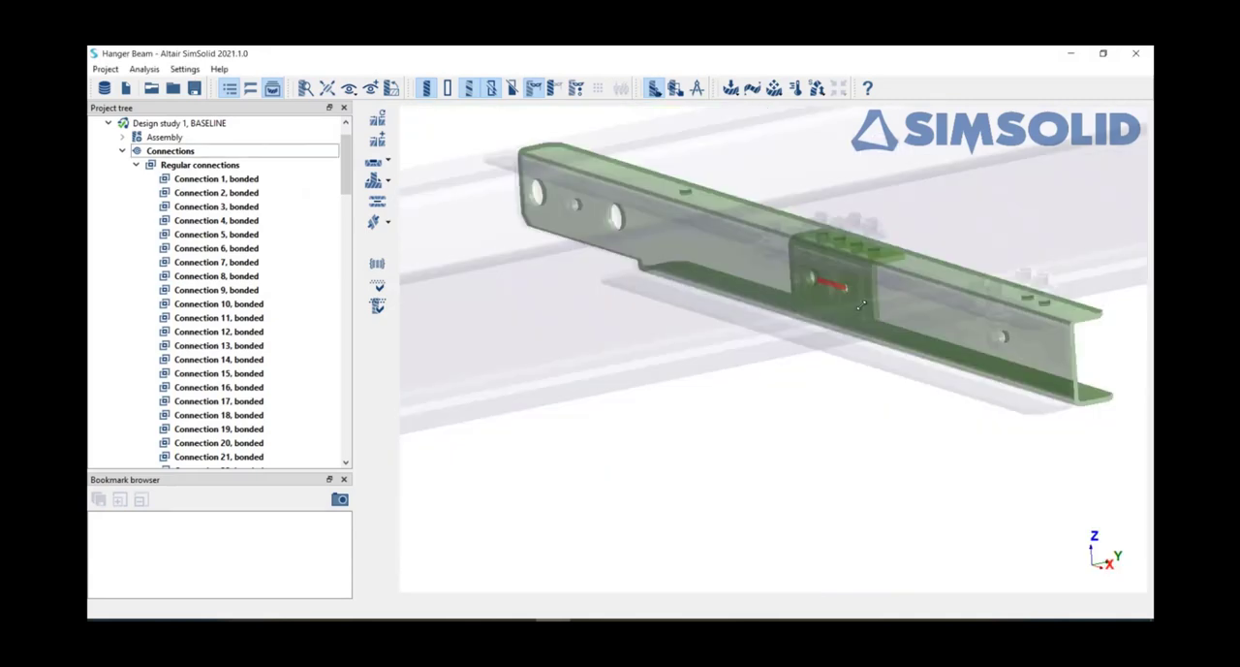
pyautogui.moveTo(862, 305)
pyautogui.mouseDown(button='middle')
pyautogui.moveTo(851, 333)
pyautogui.moveTo(876, 315)
pyautogui.mouseUp(button='middle')
pyautogui.scroll(5, 858, 310)
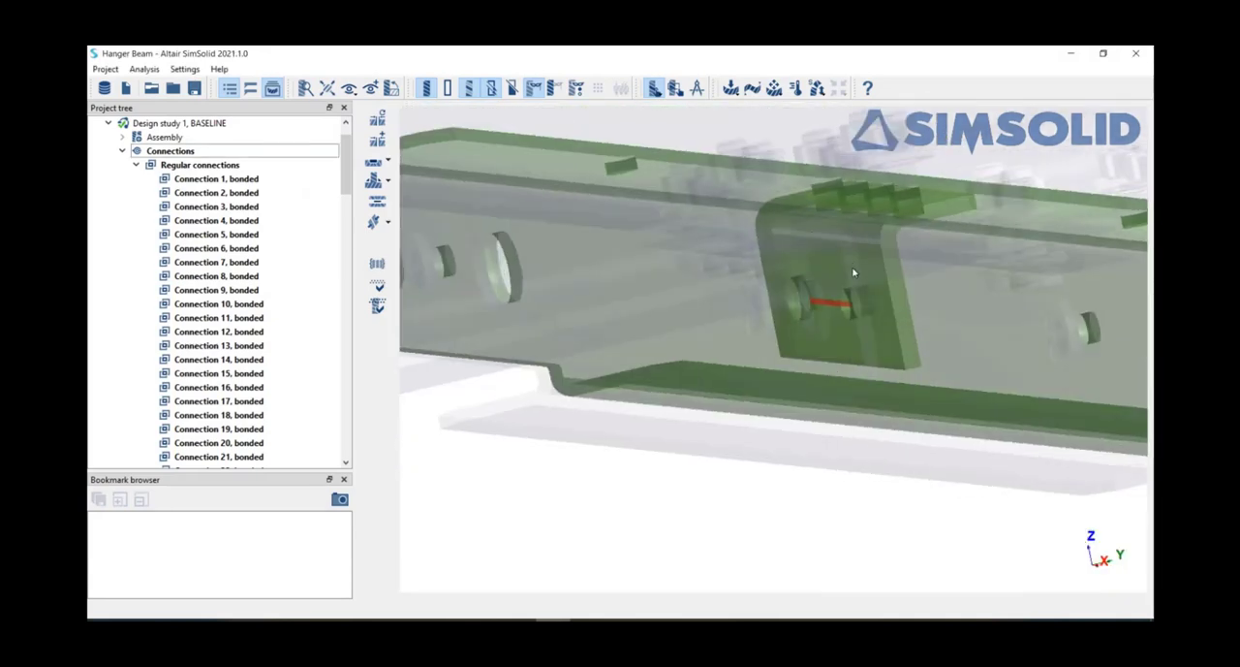
pyautogui.scroll(-3, 853, 273)
pyautogui.moveTo(902, 388); pyautogui.dragTo(952, 422, button='middle')
pyautogui.scroll(3, 803, 279)
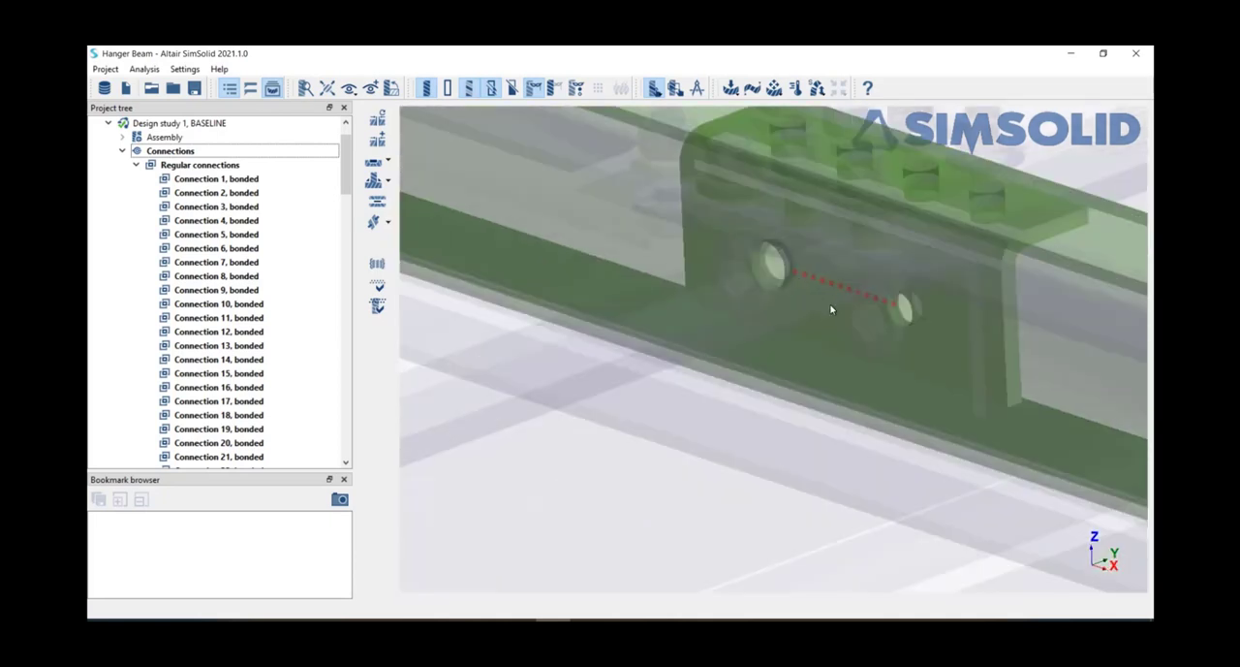
pyautogui.scroll(-2, 835, 307)
pyautogui.scroll(-3, 835, 307)
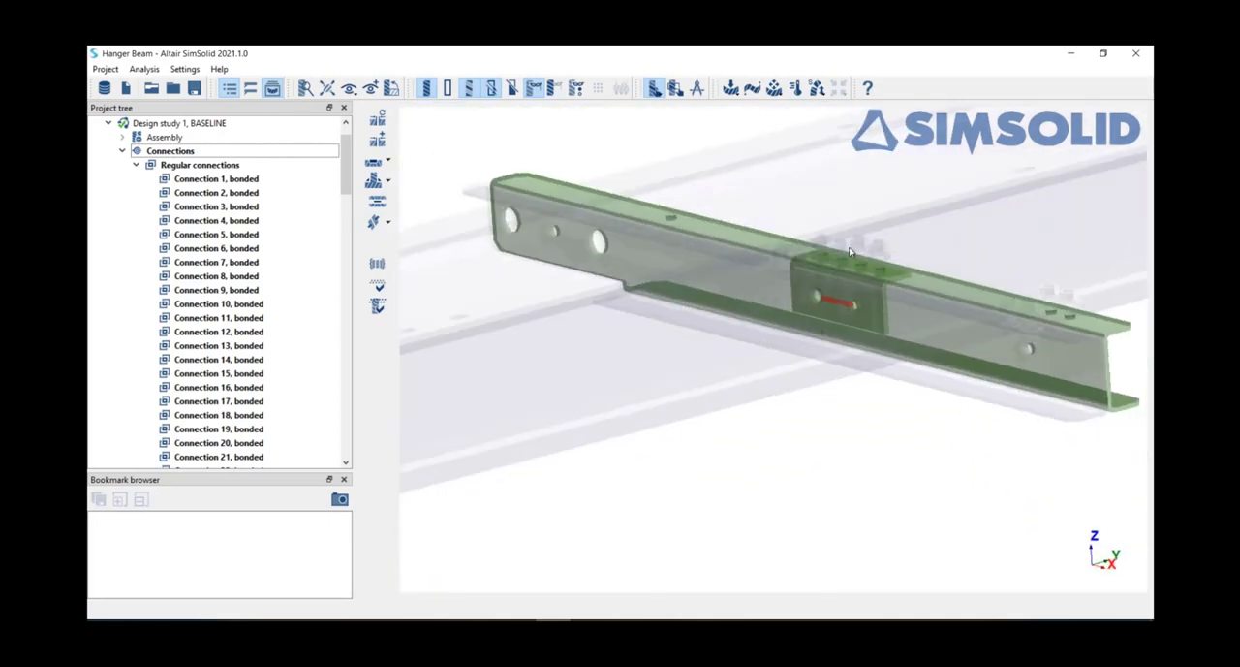
pyautogui.moveTo(894, 383); pyautogui.dragTo(859, 375, button='right')
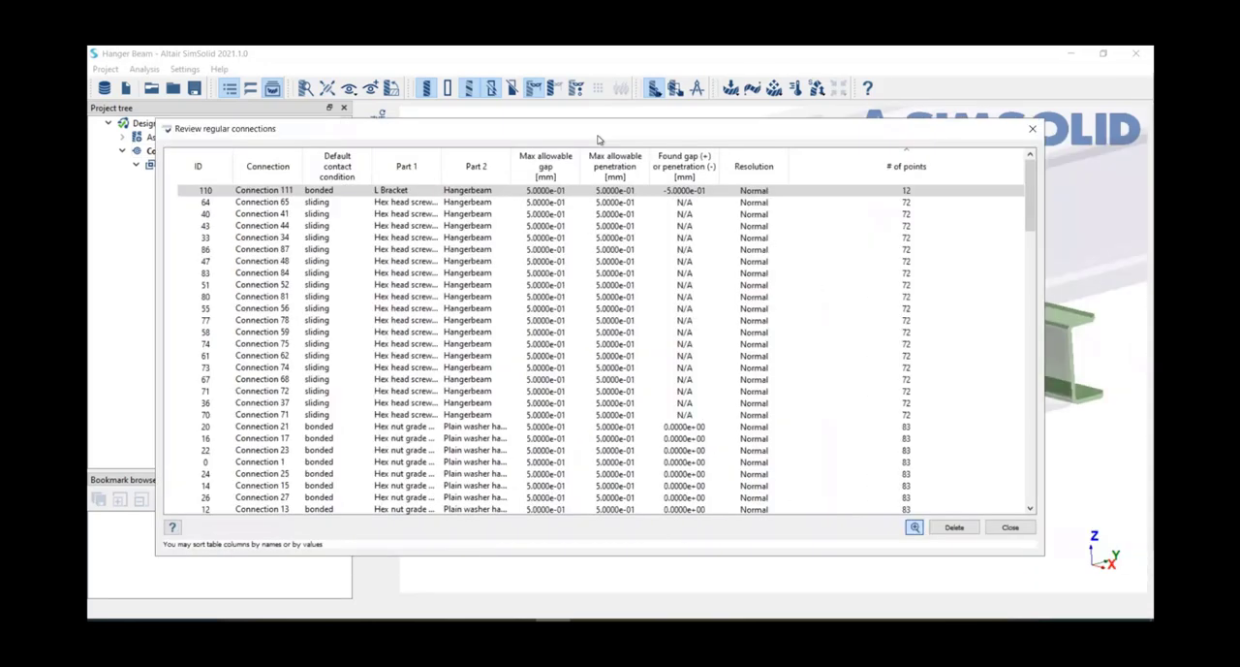
pyautogui.moveTo(543, 125); pyautogui.dragTo(508, 121)
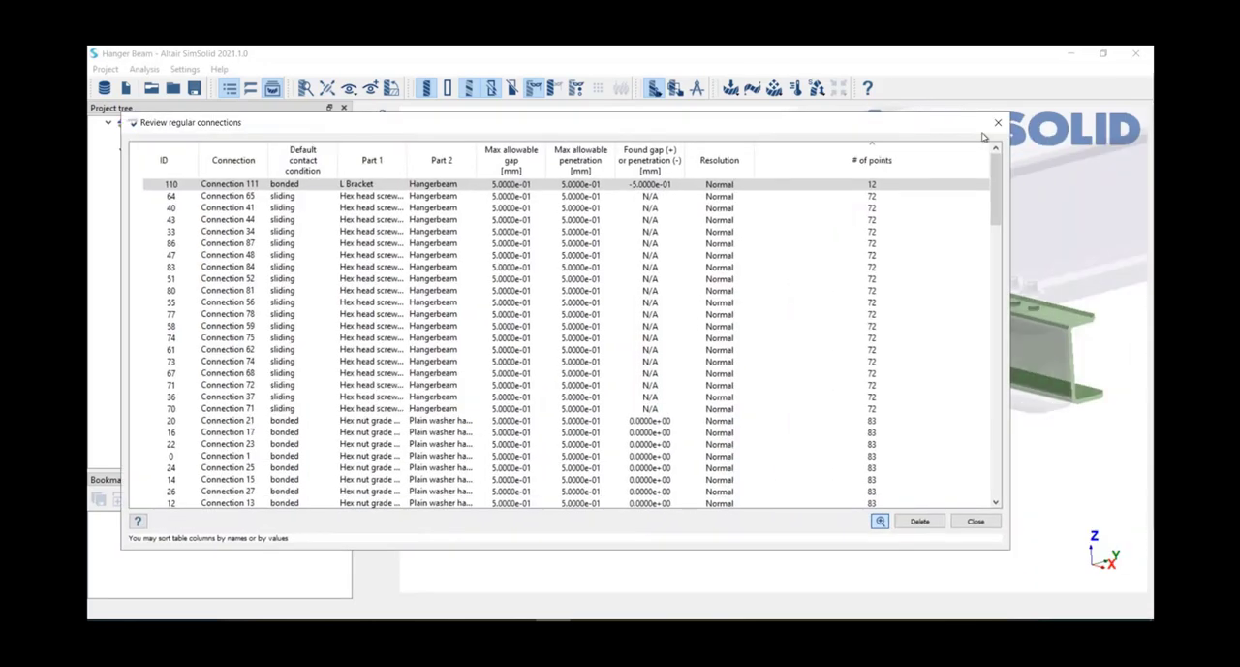
pyautogui.click(1000, 124)
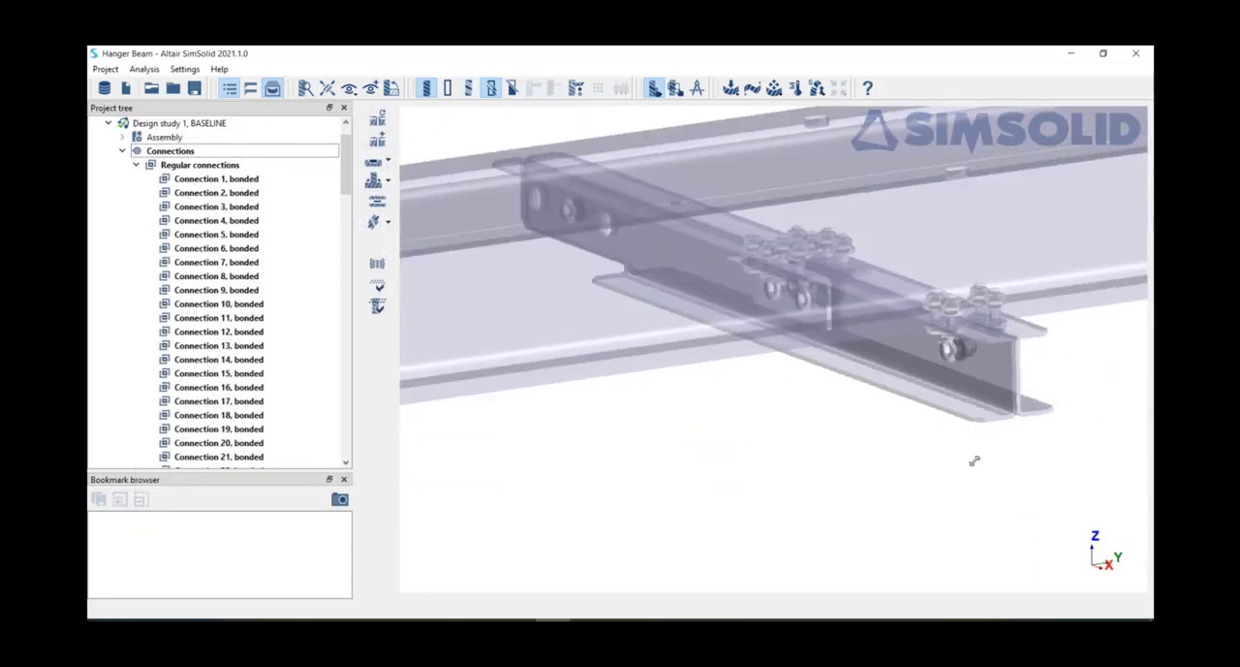
# Step: Open the part connection review for the hanger beam
pyautogui.click(1035, 343)
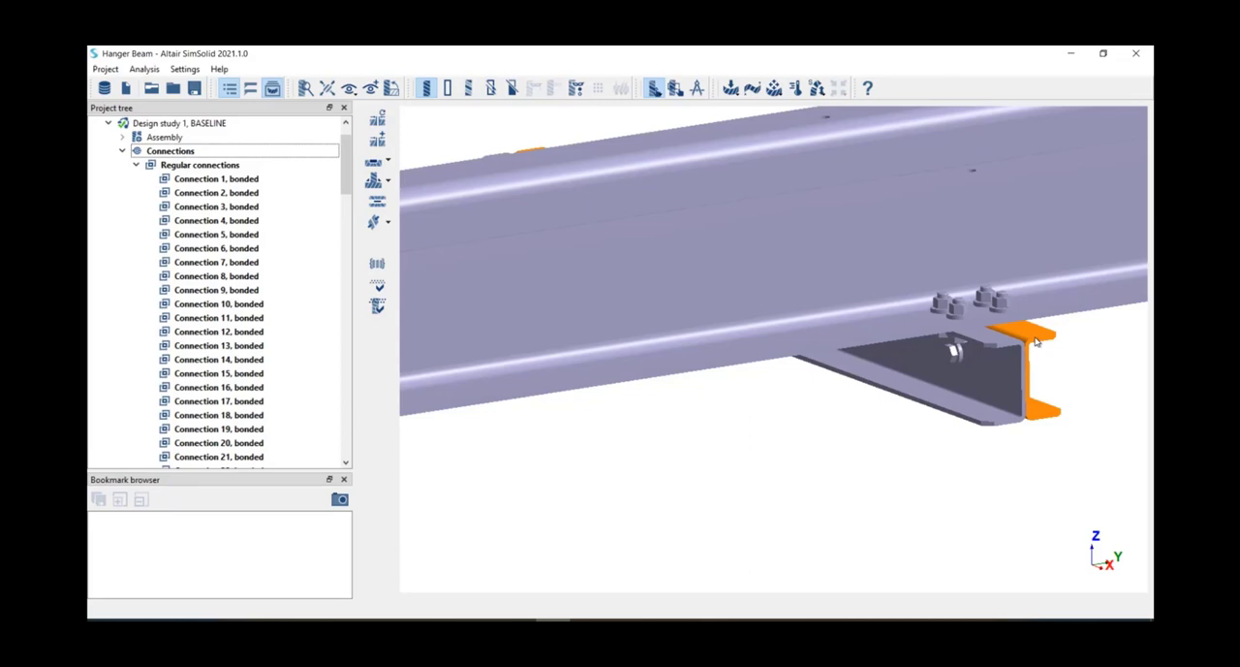
pyautogui.rightClick(1034, 343)
pyautogui.click(1044, 528)
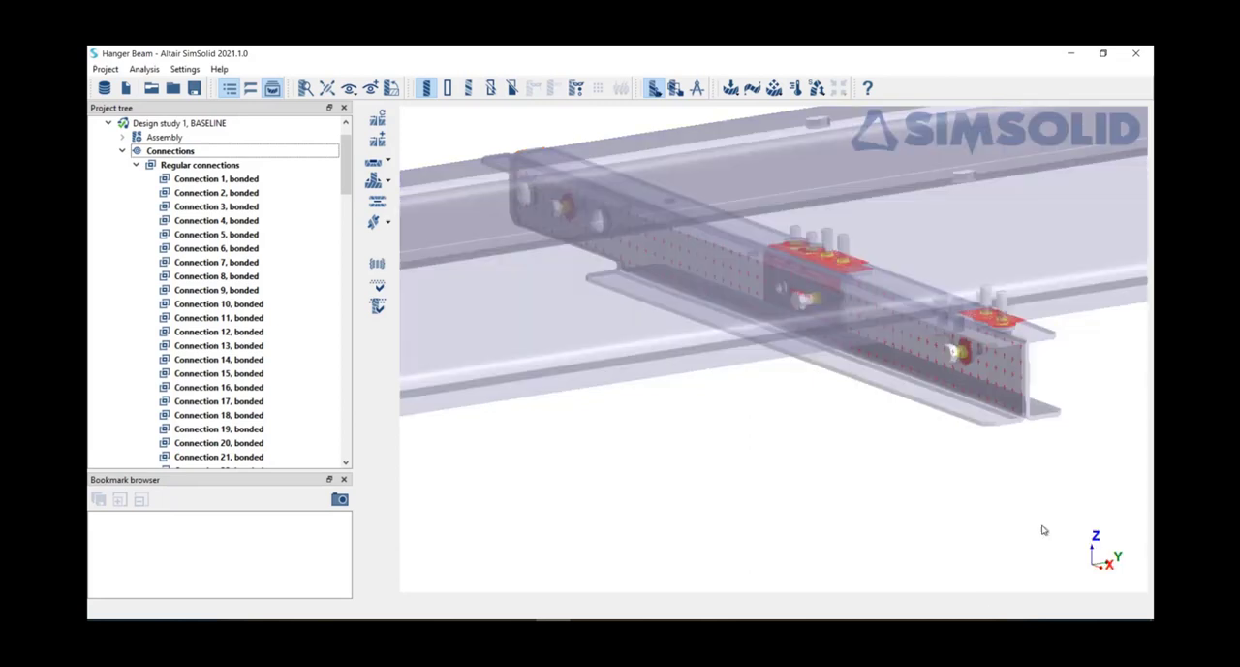
# Step: Step through the hanger beam's part connections to Connection 111 and inspect its contact points near the bracket bolt
pyautogui.click(498, 406)
pyautogui.press('Down')
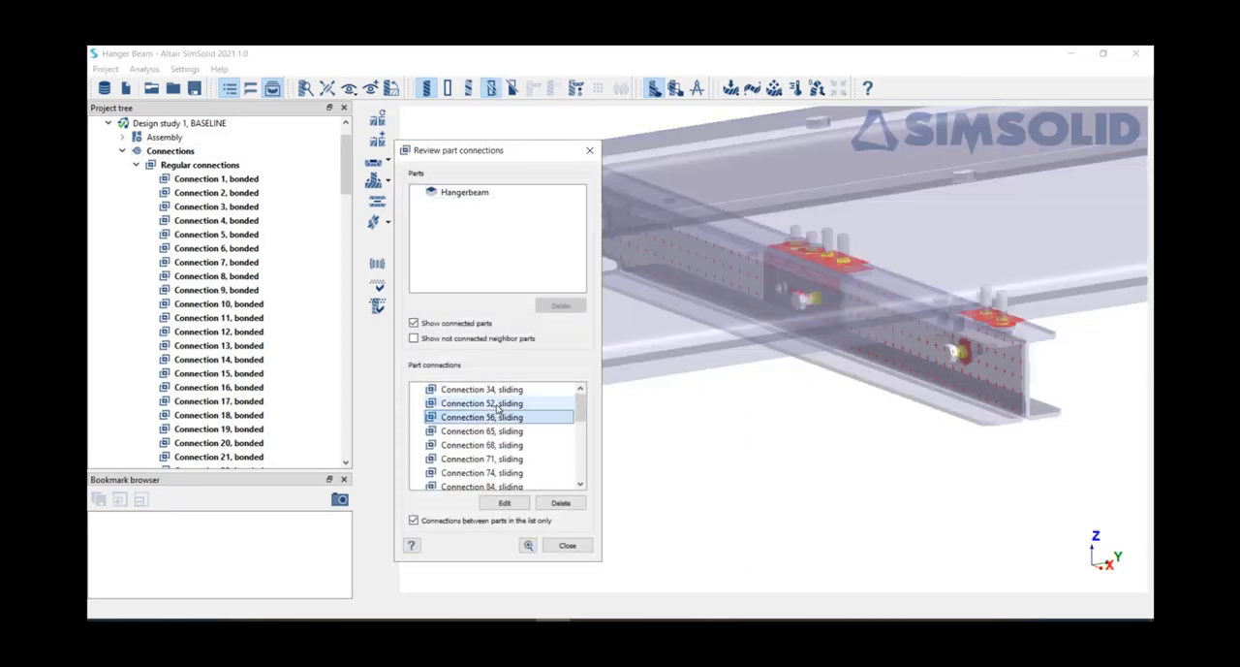
pyautogui.press('Down')
pyautogui.press('Down')
pyautogui.press('Down')
pyautogui.press('Down')
pyautogui.press('Down')
pyautogui.press('Down')
pyautogui.press('Down')
pyautogui.press('Down')
pyautogui.press('Down')
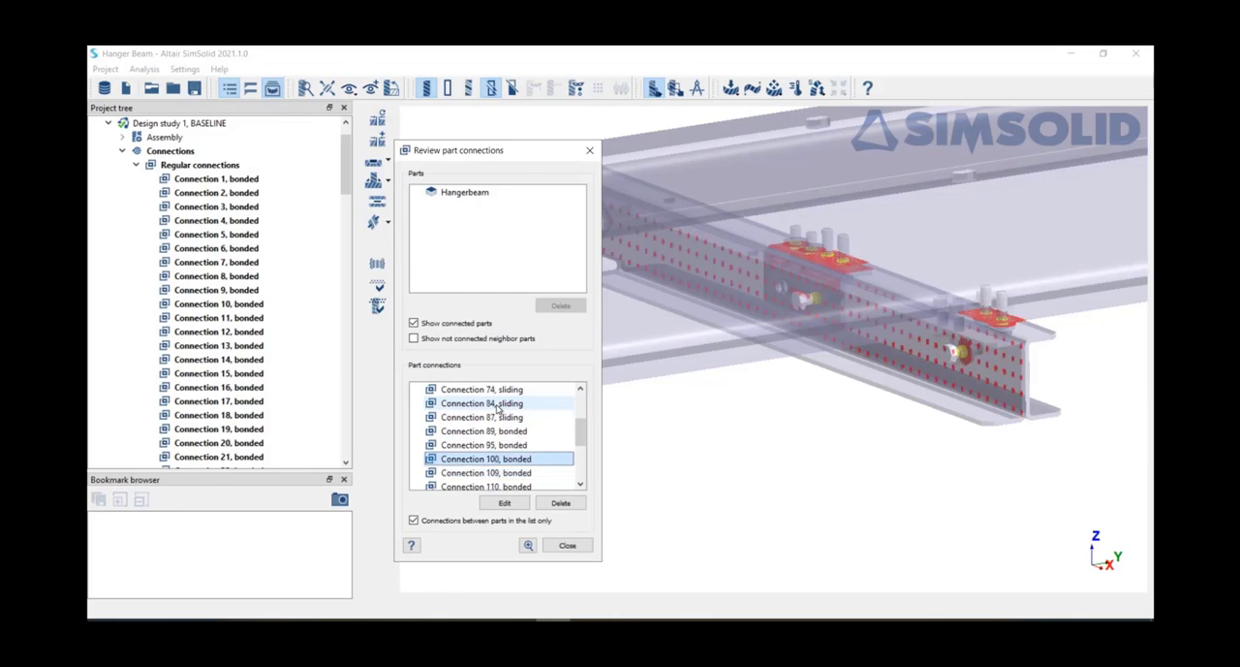
pyautogui.press('Down')
pyautogui.press('Down')
pyautogui.press('Down')
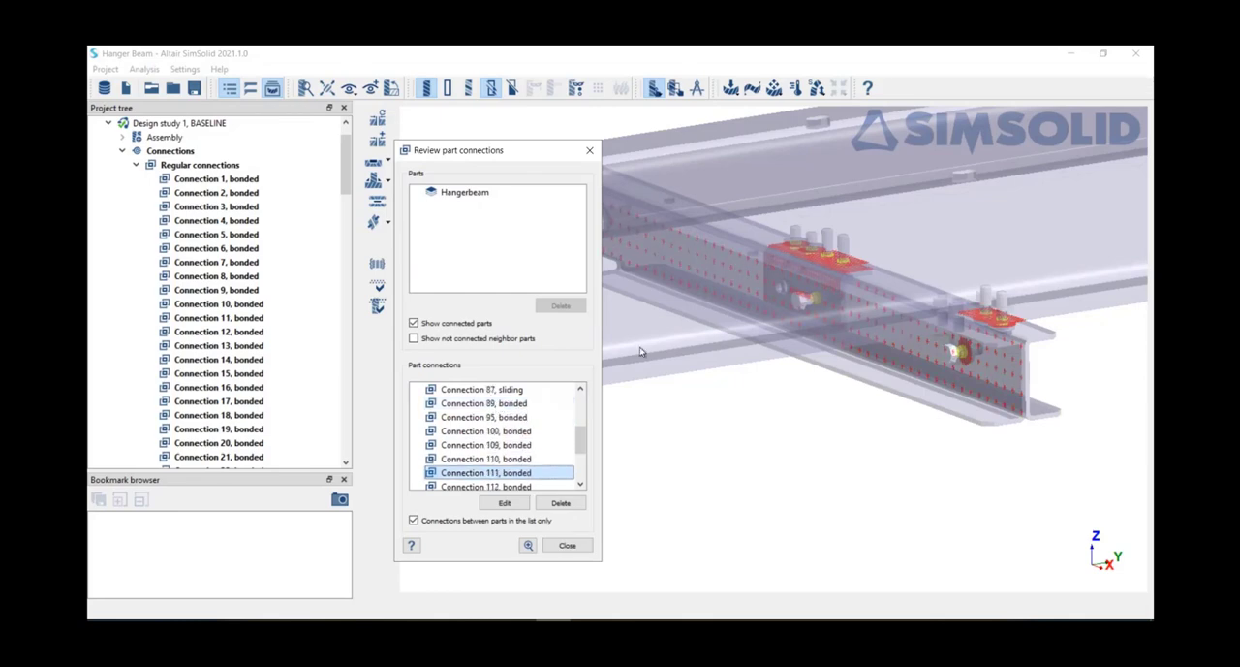
pyautogui.scroll(5, 811, 294)
pyautogui.scroll(3, 811, 295)
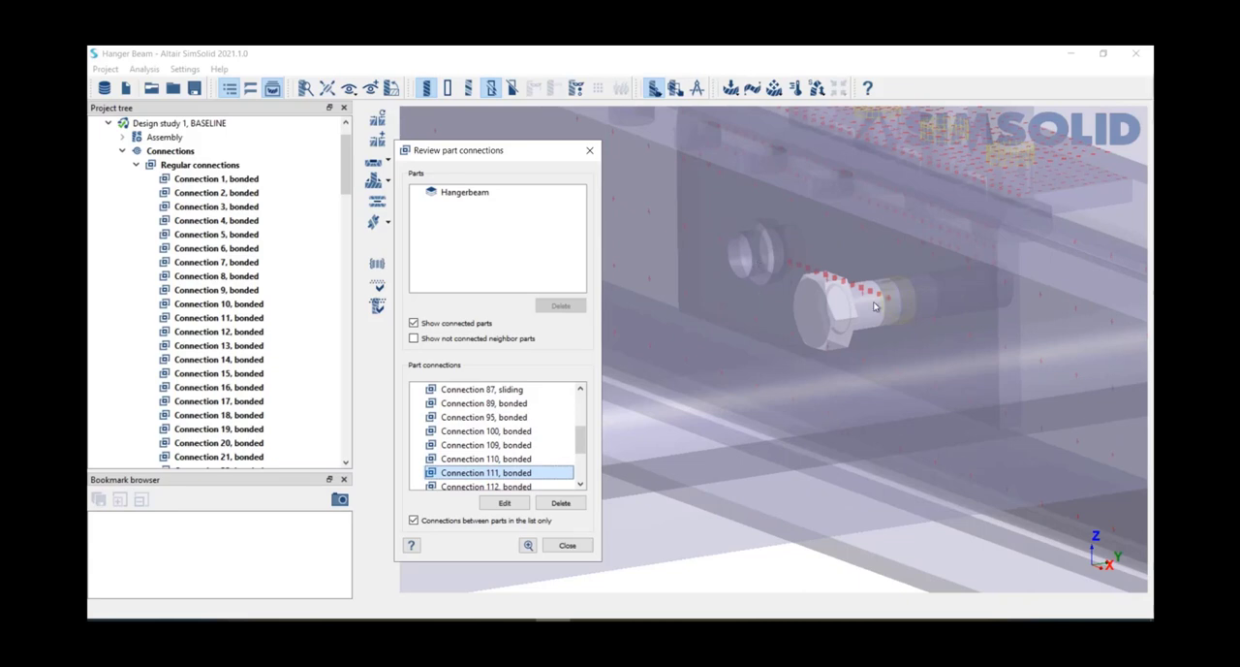
# Step: Edit the L Bracket to Hangerbeam connection with gap and penetration tolerances of 1 mm at Normal resolution, and find connections again
pyautogui.click(517, 504)
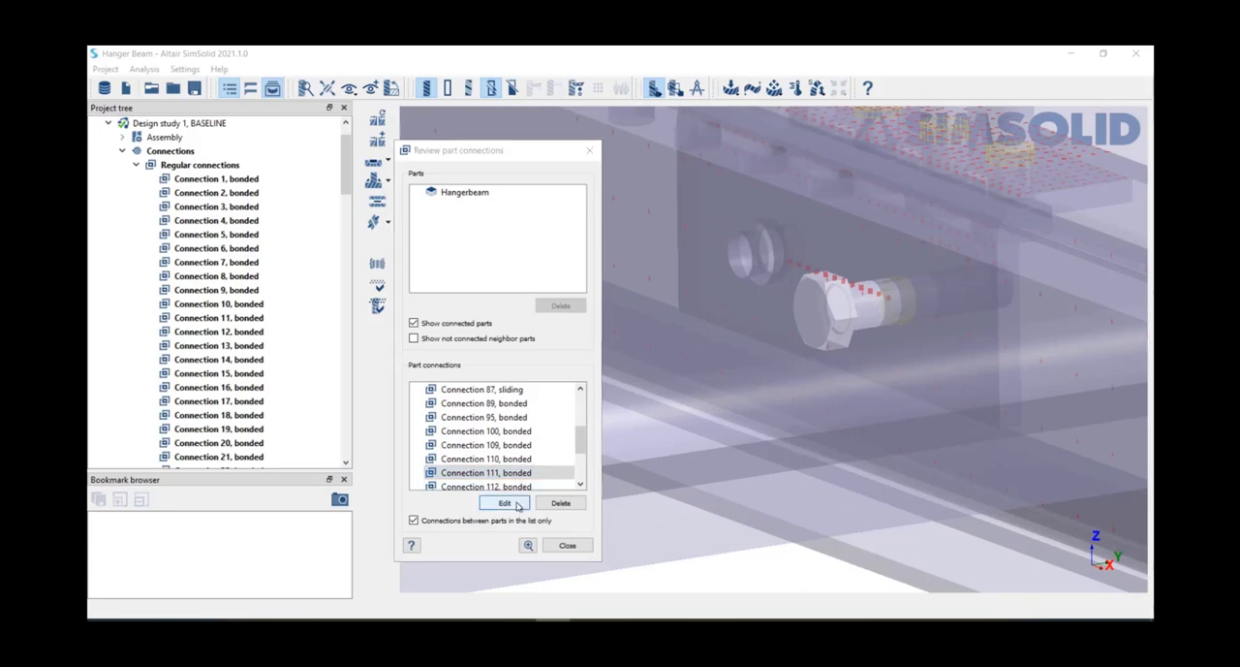
pyautogui.moveTo(443, 350); pyautogui.dragTo(393, 384)
pyautogui.write('11')
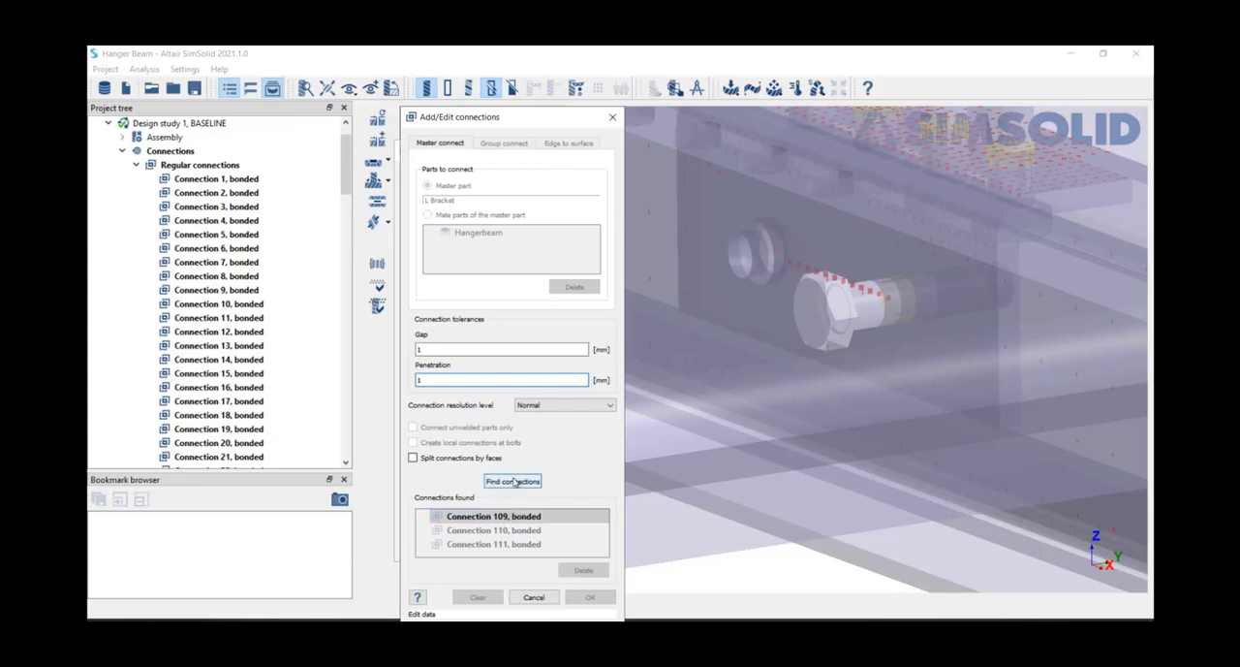
pyautogui.click(517, 481)
pyautogui.moveTo(514, 117); pyautogui.dragTo(407, 102)
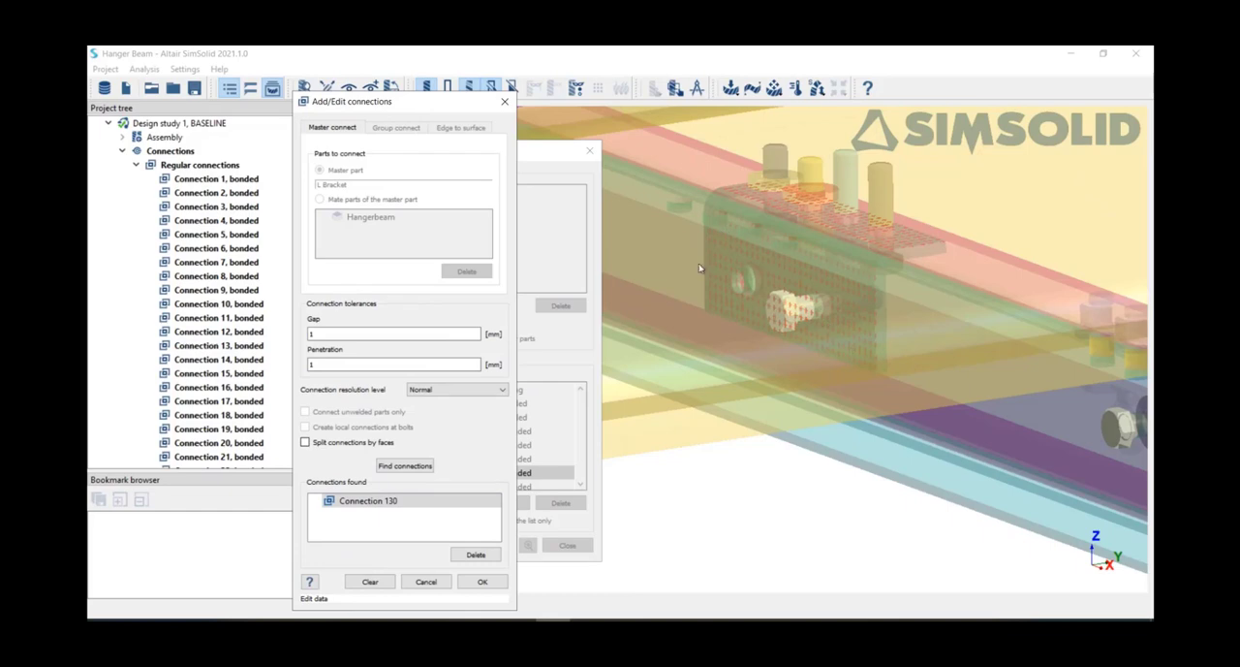
# Step: Replace the existing L Bracket to Hangerbeam connections with the newly found one and close the part connection review
pyautogui.click(483, 582)
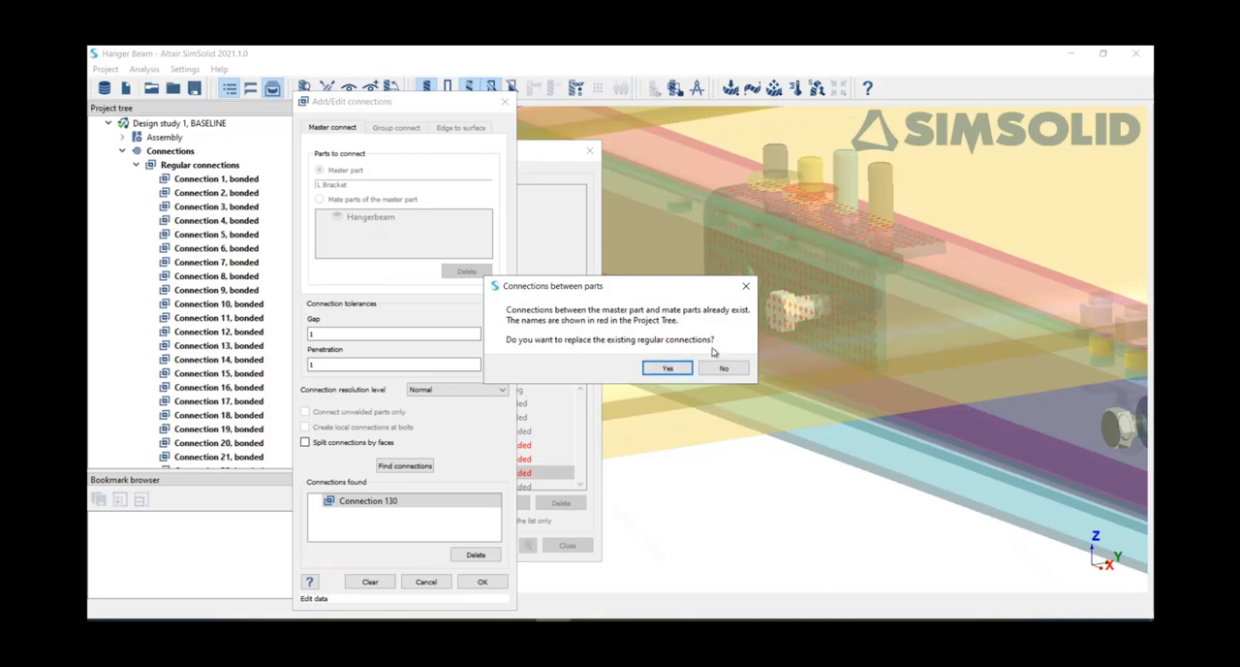
pyautogui.click(666, 368)
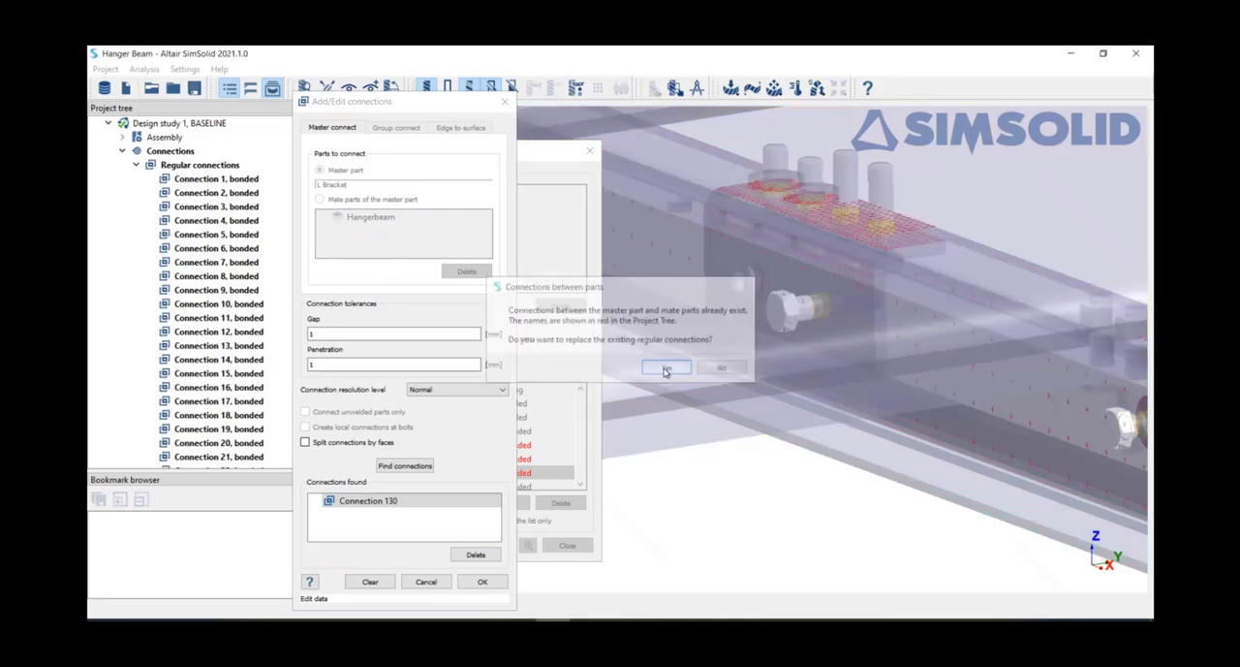
pyautogui.click(483, 582)
pyautogui.scroll(-2, 550, 450)
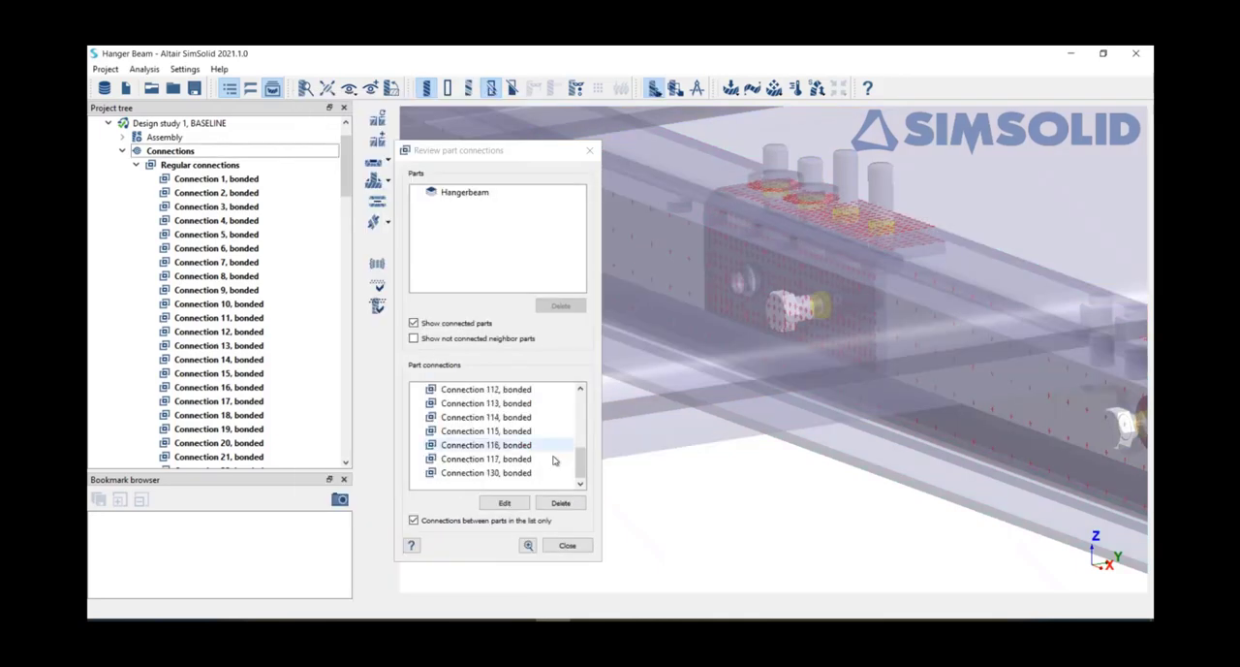
pyautogui.click(565, 547)
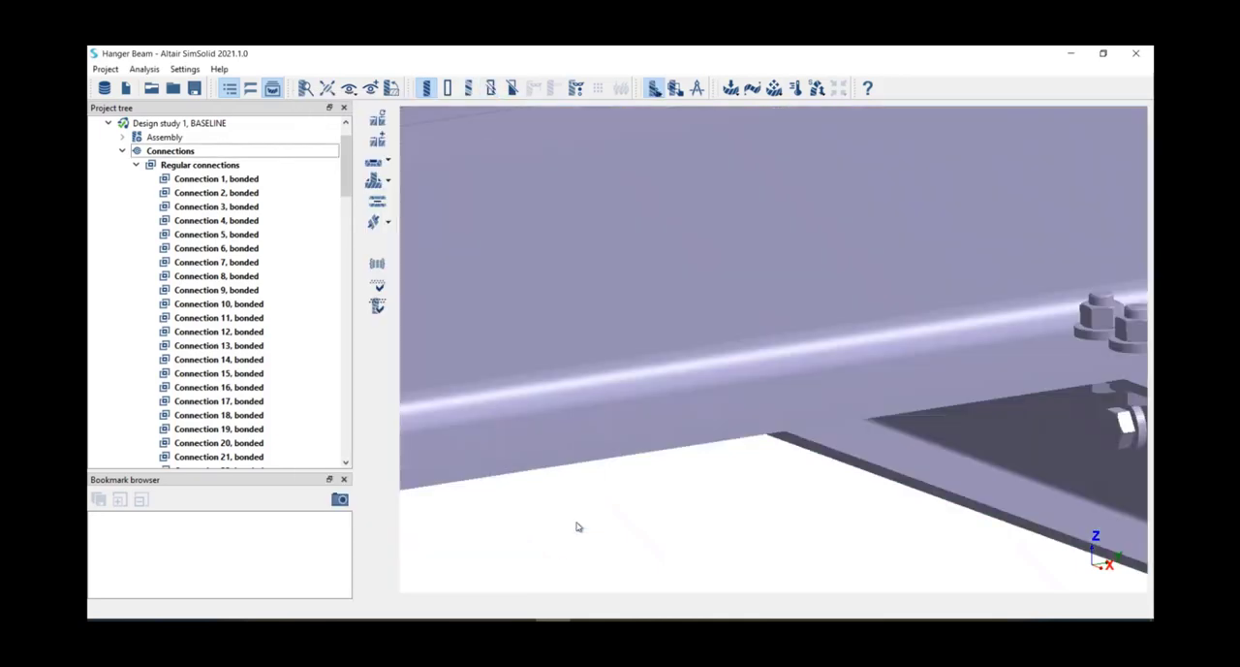
pyautogui.scroll(-5, 629, 500)
pyautogui.moveTo(627, 500)
pyautogui.mouseDown()
pyautogui.moveTo(631, 482)
pyautogui.moveTo(651, 502)
pyautogui.mouseUp()
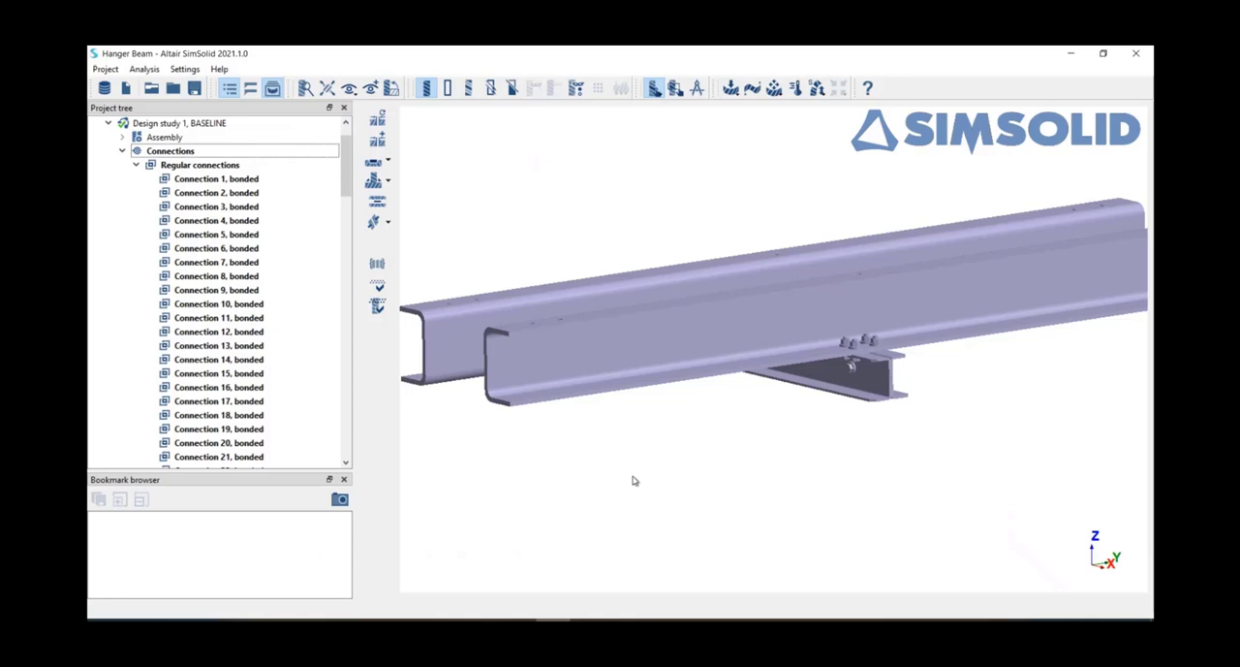
pyautogui.scroll(3, 859, 449)
pyautogui.scroll(3, 887, 375)
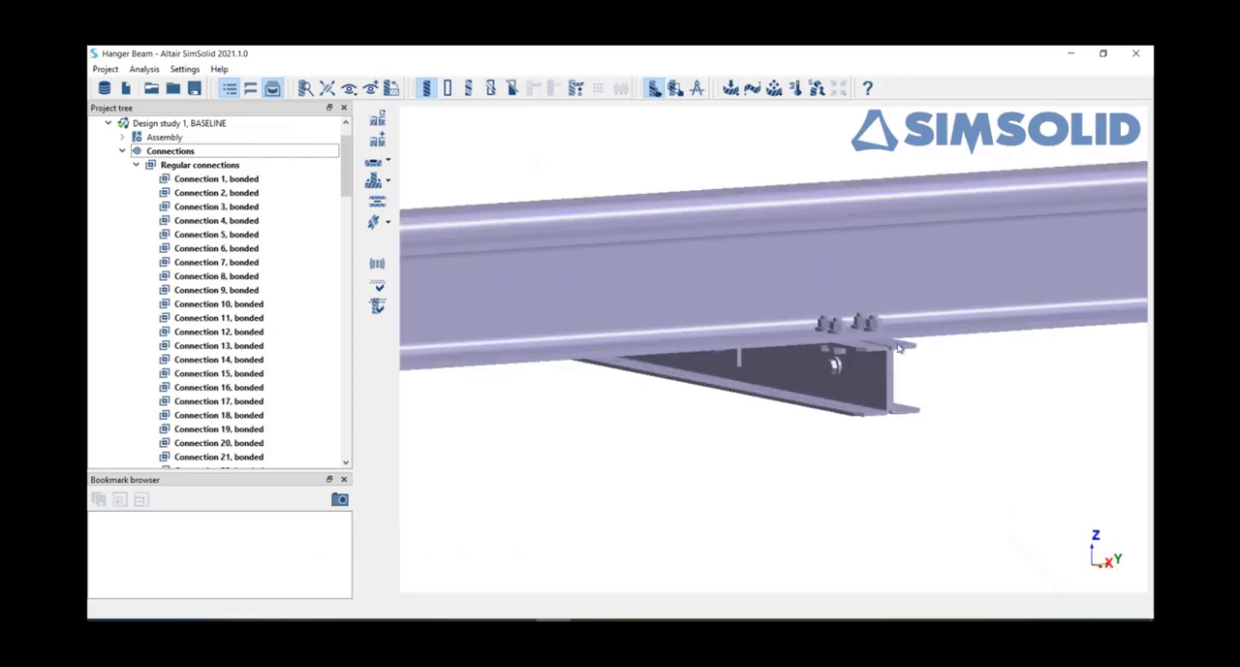
pyautogui.click(893, 353)
pyautogui.moveTo(880, 359); pyautogui.dragTo(861, 384)
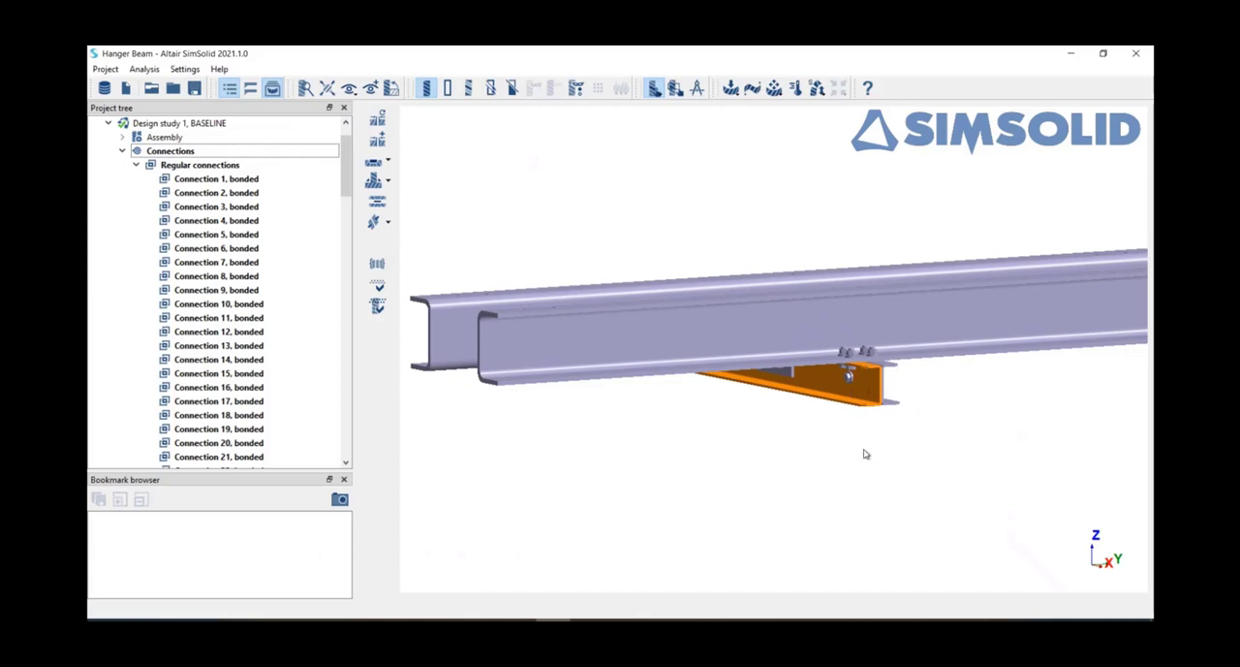
# Step: Collapse the connections list and reopen the review of regular connections
pyautogui.click(123, 151)
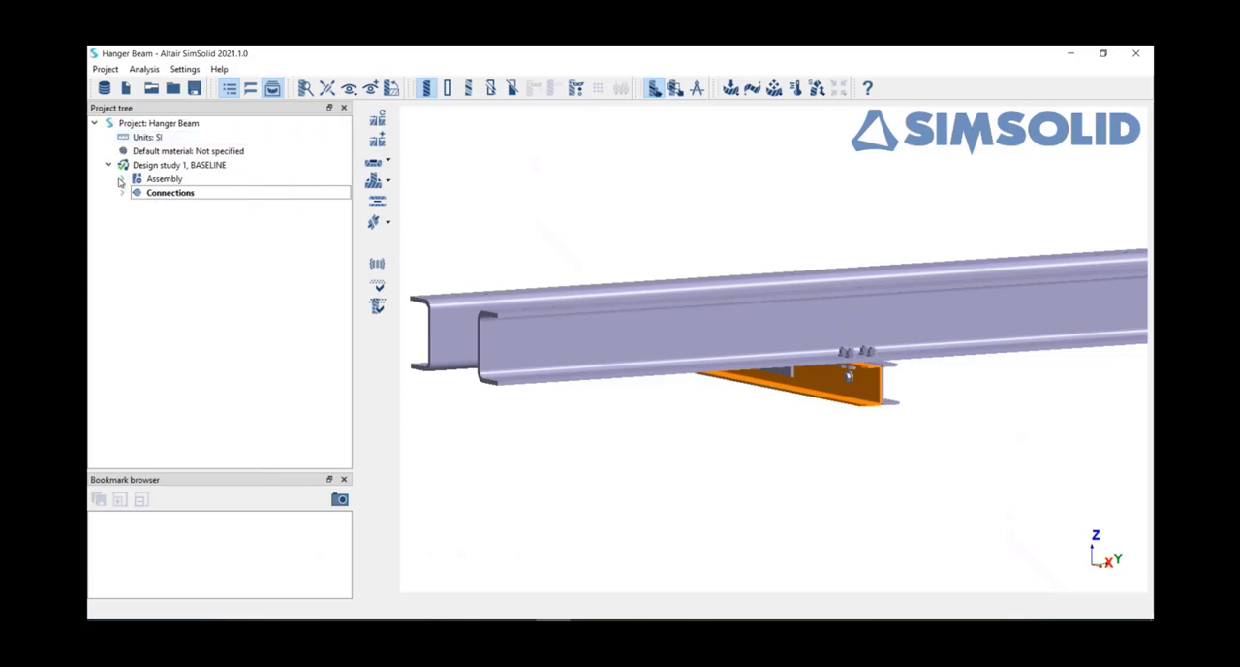
pyautogui.click(148, 195)
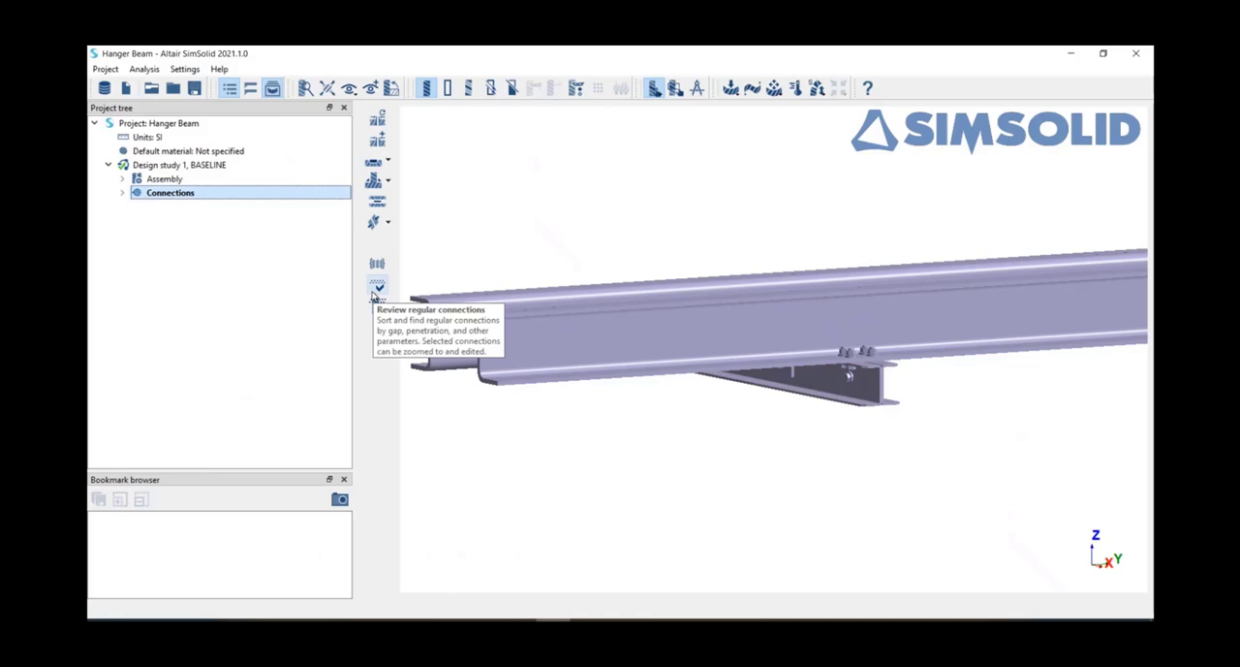
pyautogui.click(376, 289)
pyautogui.moveTo(661, 249); pyautogui.dragTo(436, 162)
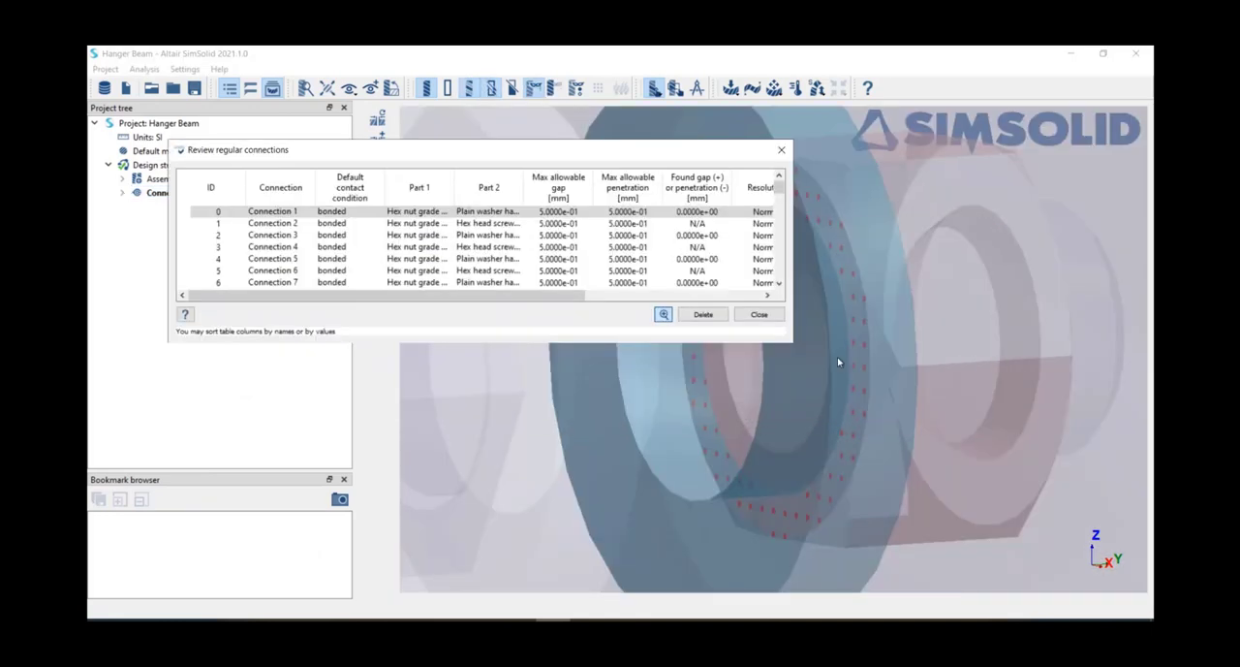
# Step: Sort the regular connections by number of points, inspect the one with the fewest points, and close the review
pyautogui.hscroll(5, 705, 196)
pyautogui.click(704, 192)
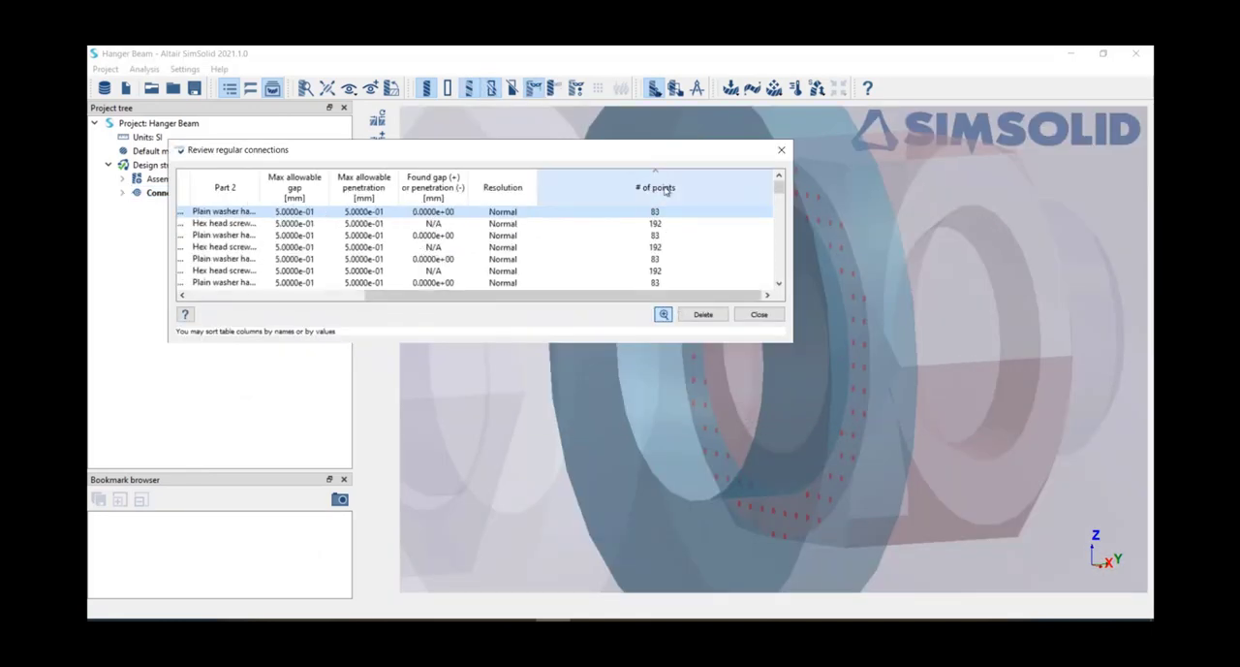
pyautogui.click(700, 192)
pyautogui.click(655, 212)
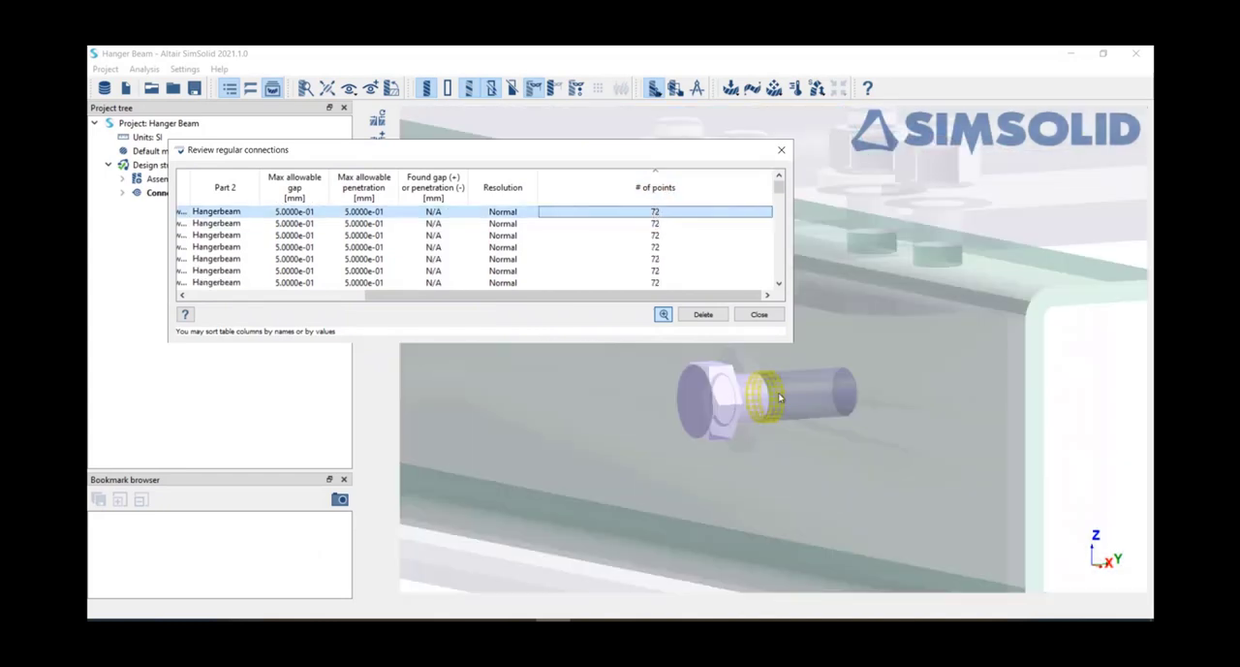
pyautogui.scroll(-4, 791, 389)
pyautogui.scroll(2, 792, 389)
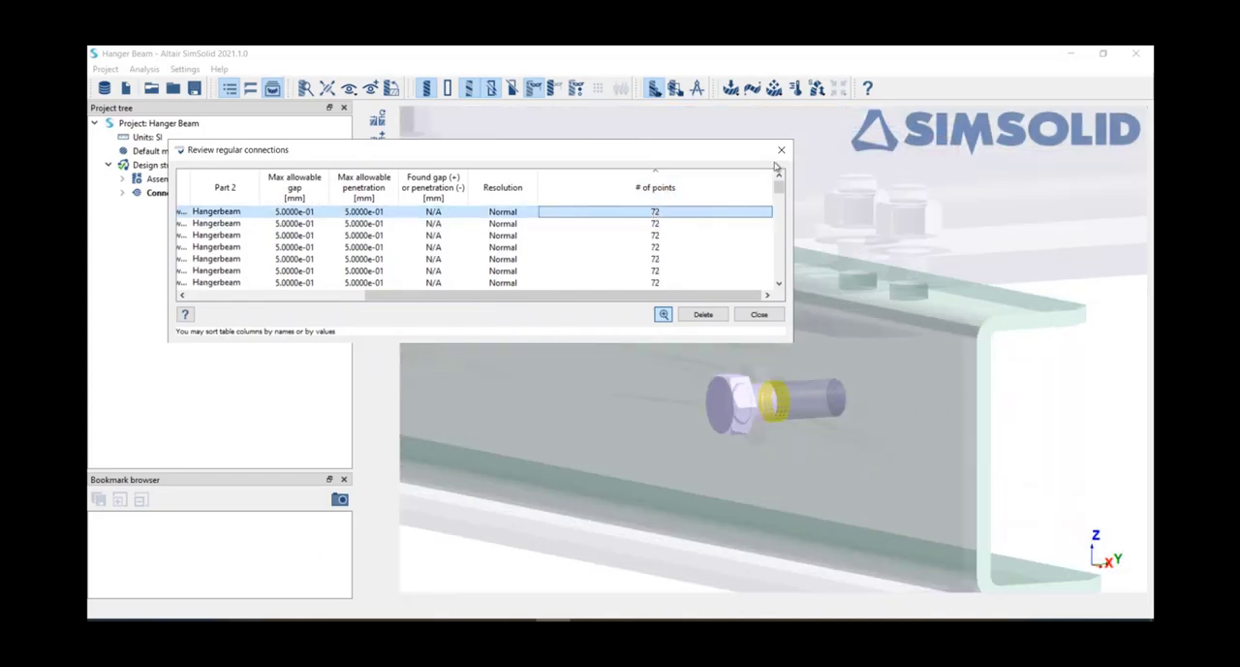
pyautogui.click(782, 153)
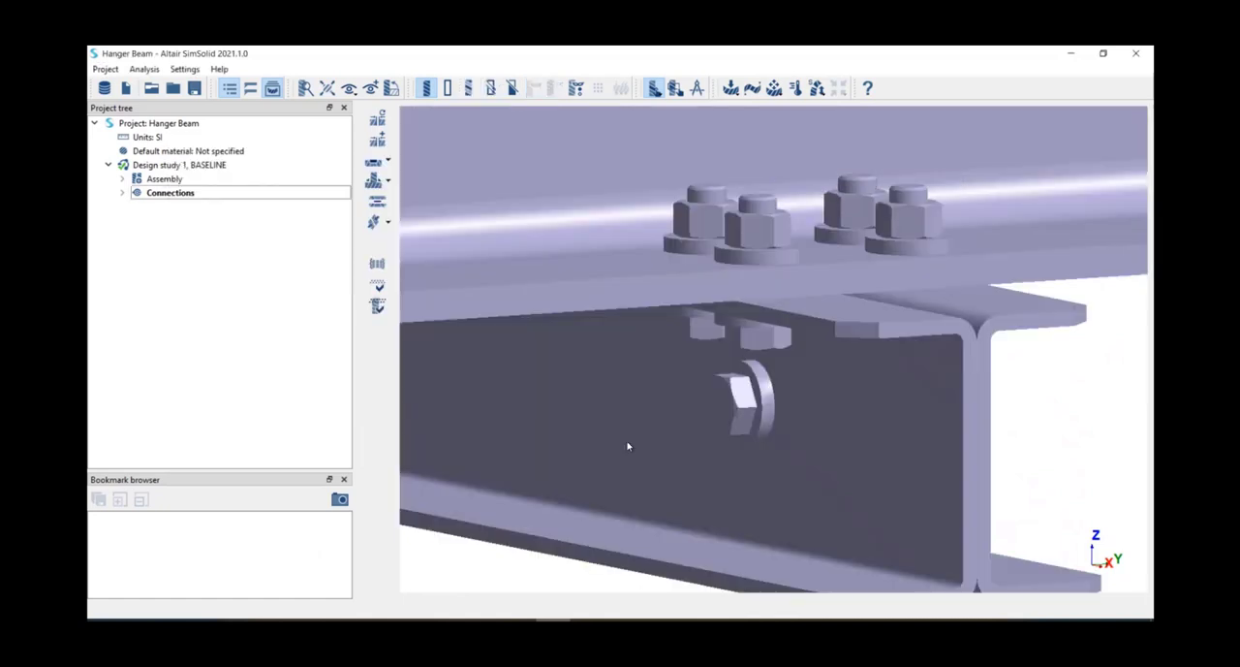
# Step: Apply the generic material Steel to all parts of the assembly
pyautogui.scroll(-4, 628, 444)
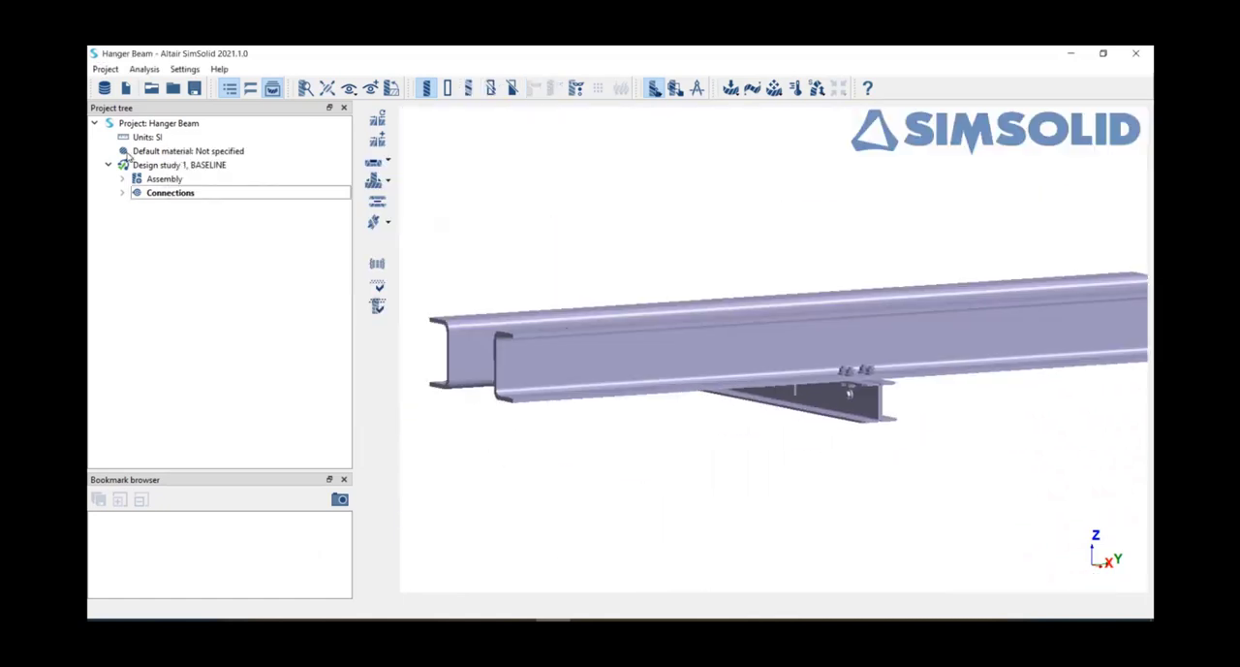
pyautogui.click(128, 180)
pyautogui.click(123, 179)
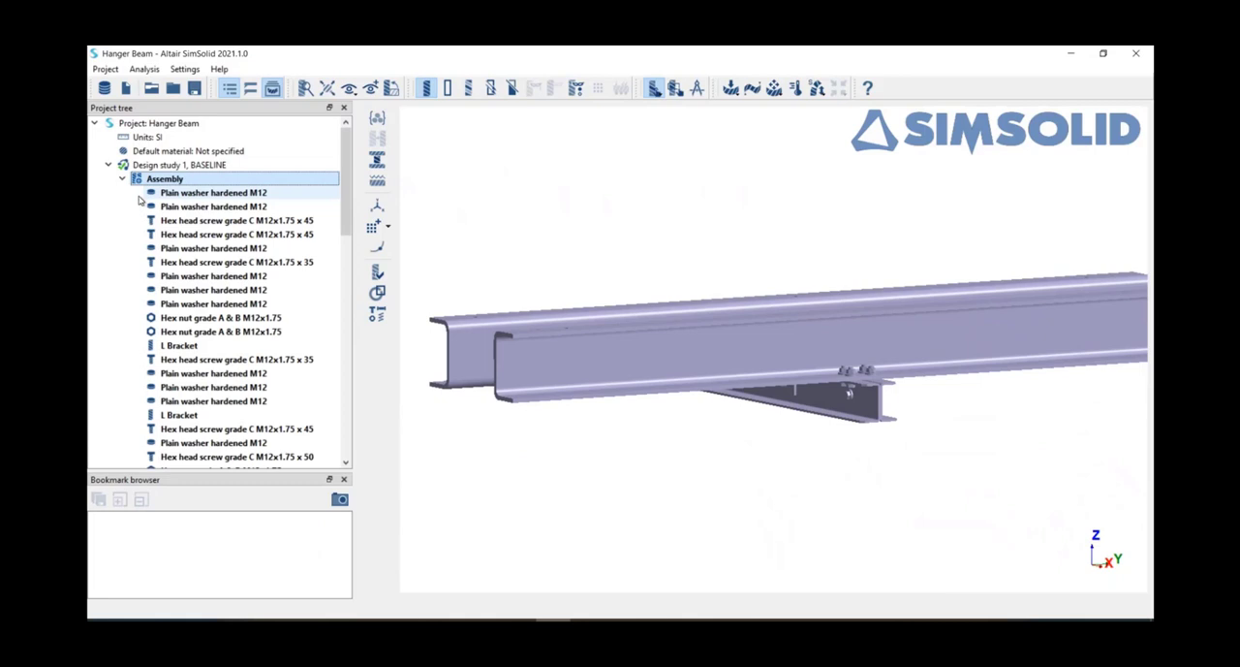
pyautogui.click(378, 117)
pyautogui.click(311, 167)
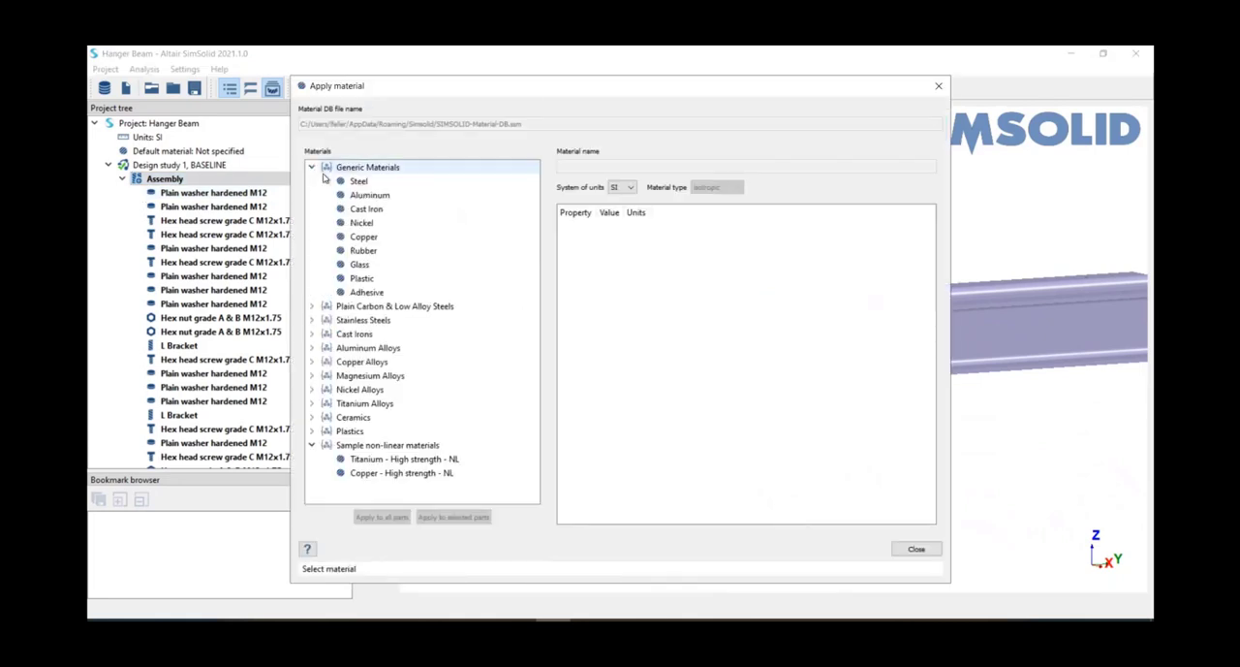
pyautogui.click(349, 182)
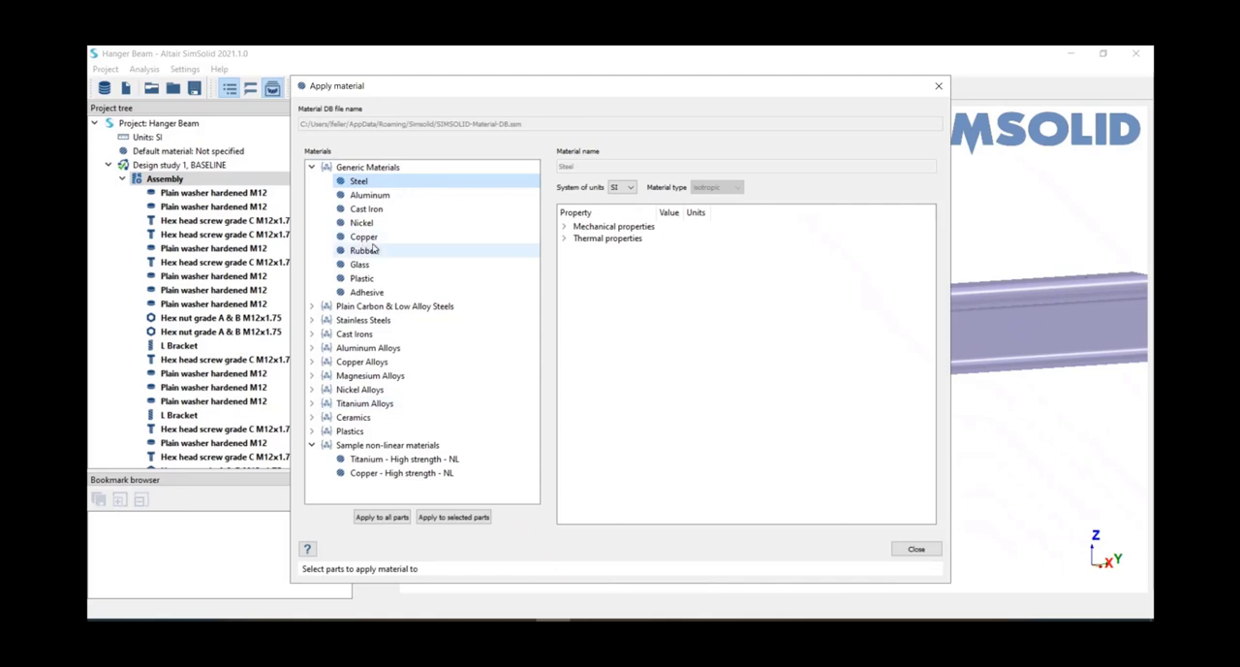
pyautogui.click(383, 517)
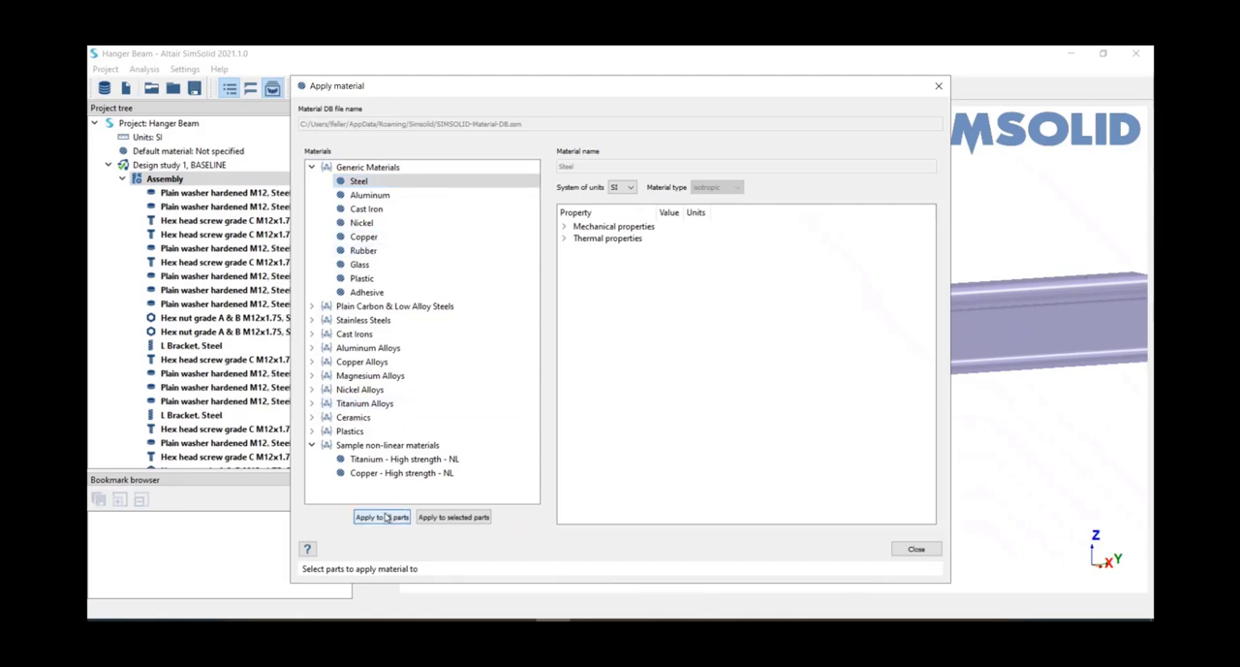
pyautogui.click(917, 548)
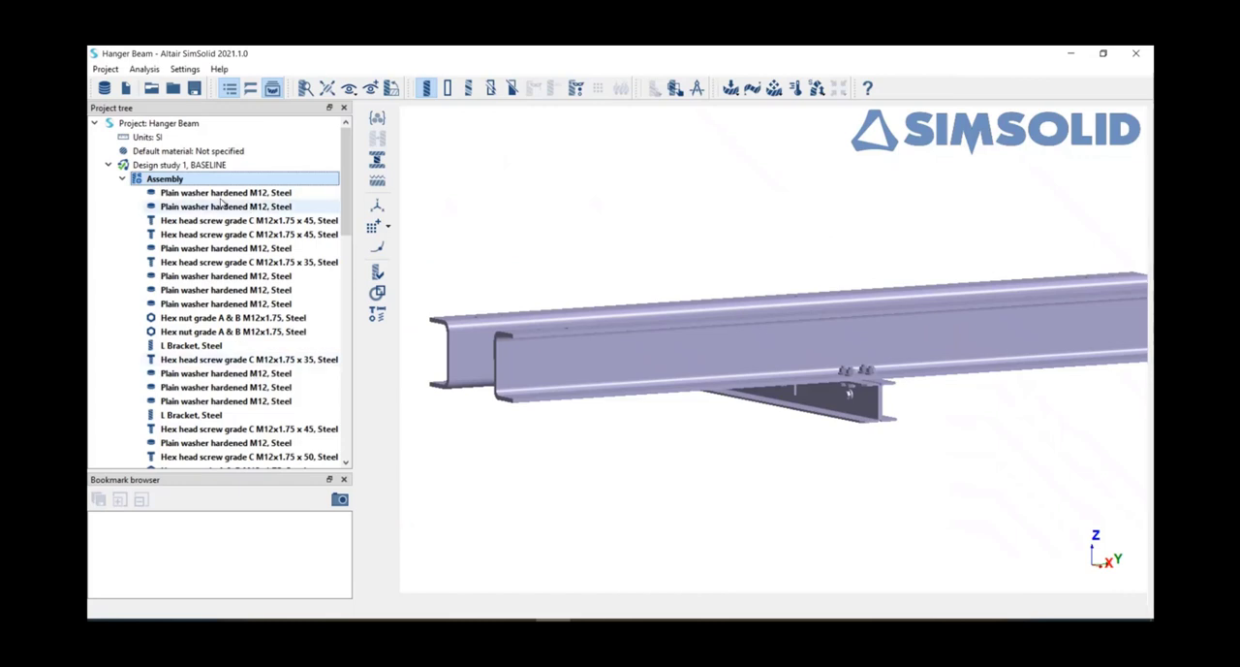
pyautogui.click(123, 180)
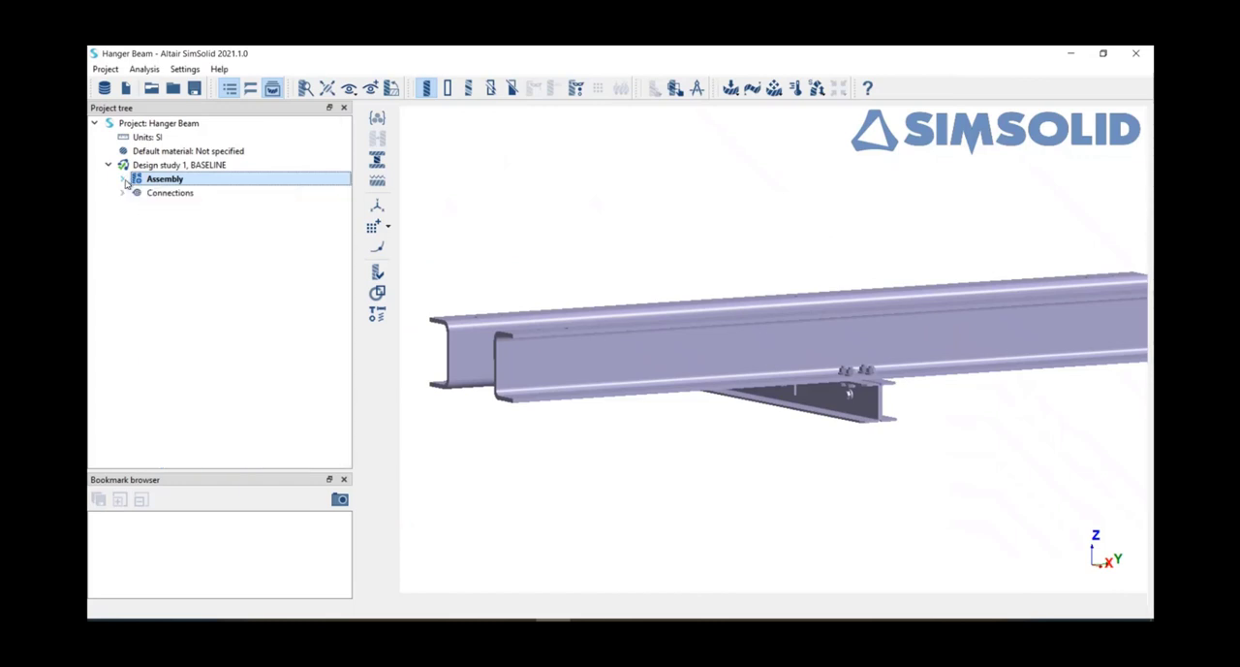
# Step: Create a structural linear analysis and display the assembly parts in individual colors
pyautogui.click(731, 88)
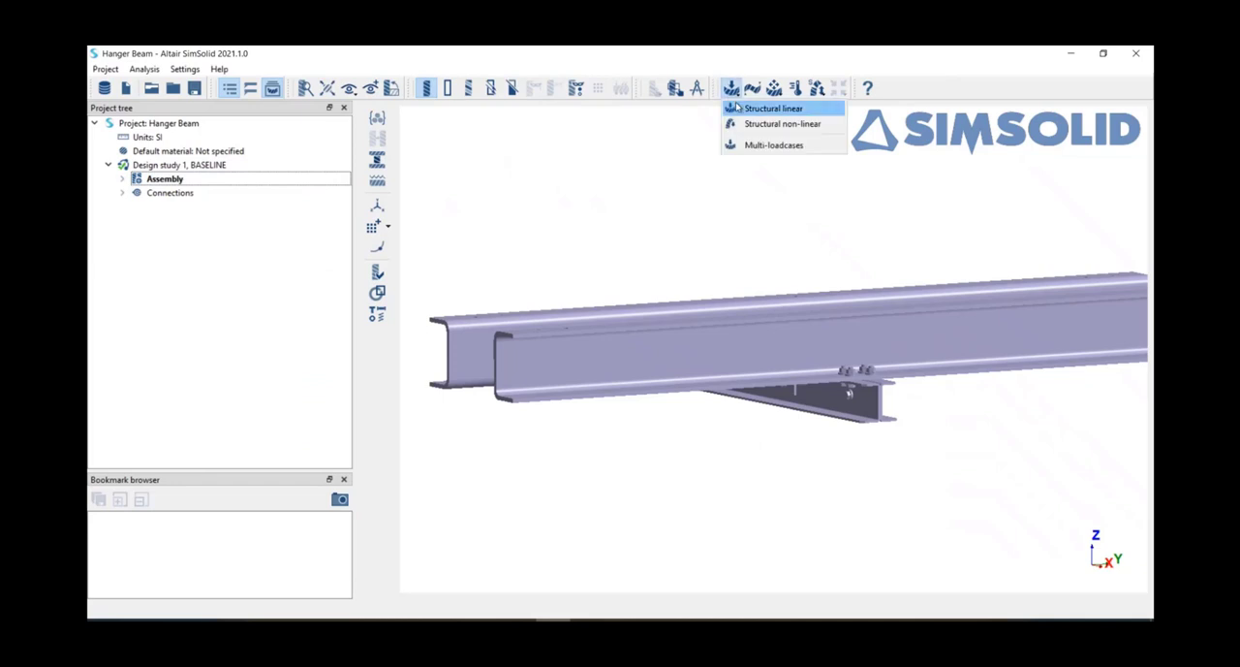
pyautogui.click(734, 108)
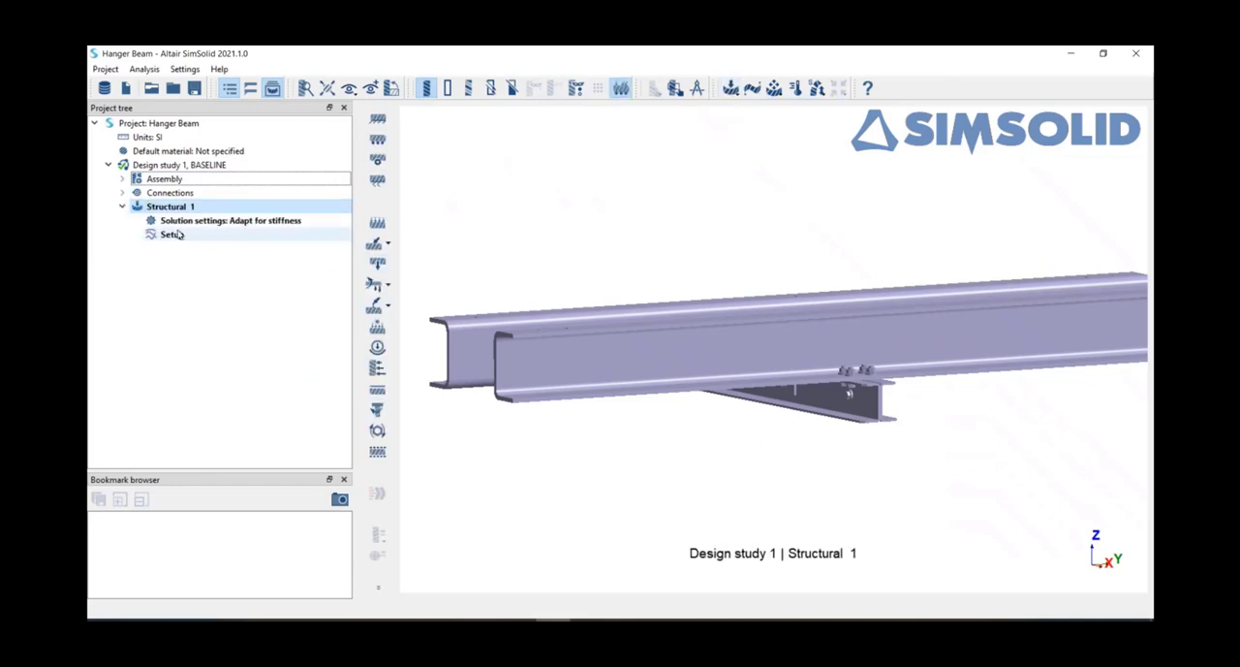
pyautogui.moveTo(571, 462); pyautogui.dragTo(720, 227)
pyautogui.moveTo(723, 229); pyautogui.dragTo(735, 203, button='right')
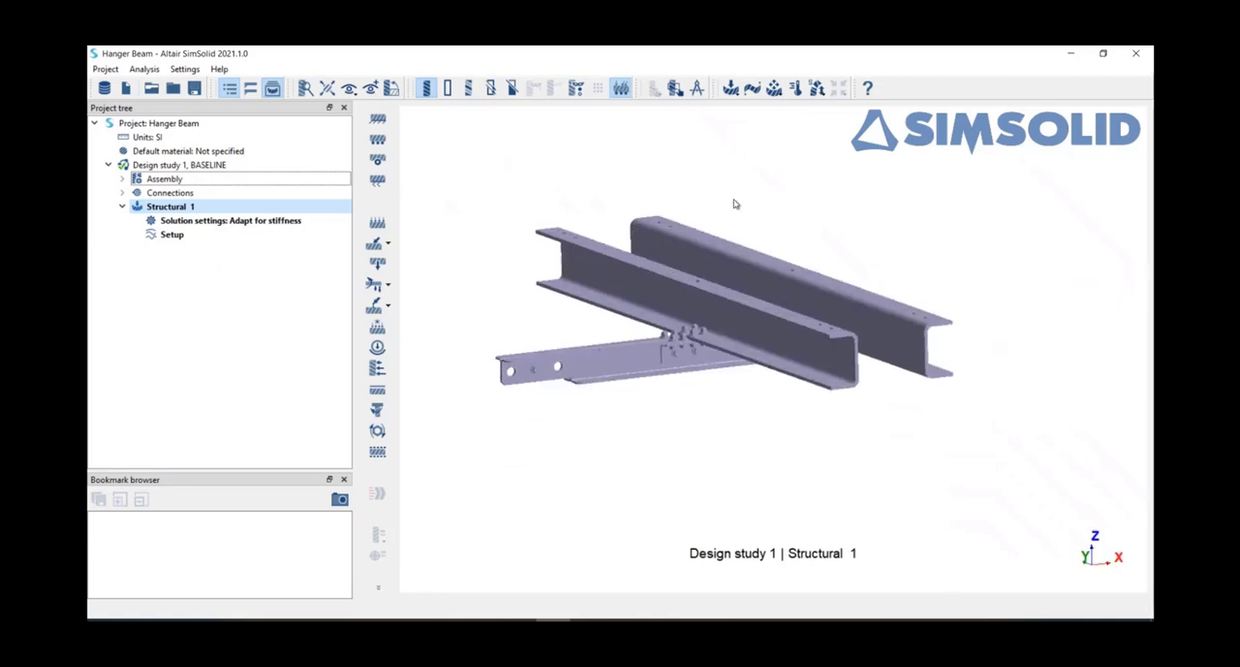
pyautogui.click(471, 90)
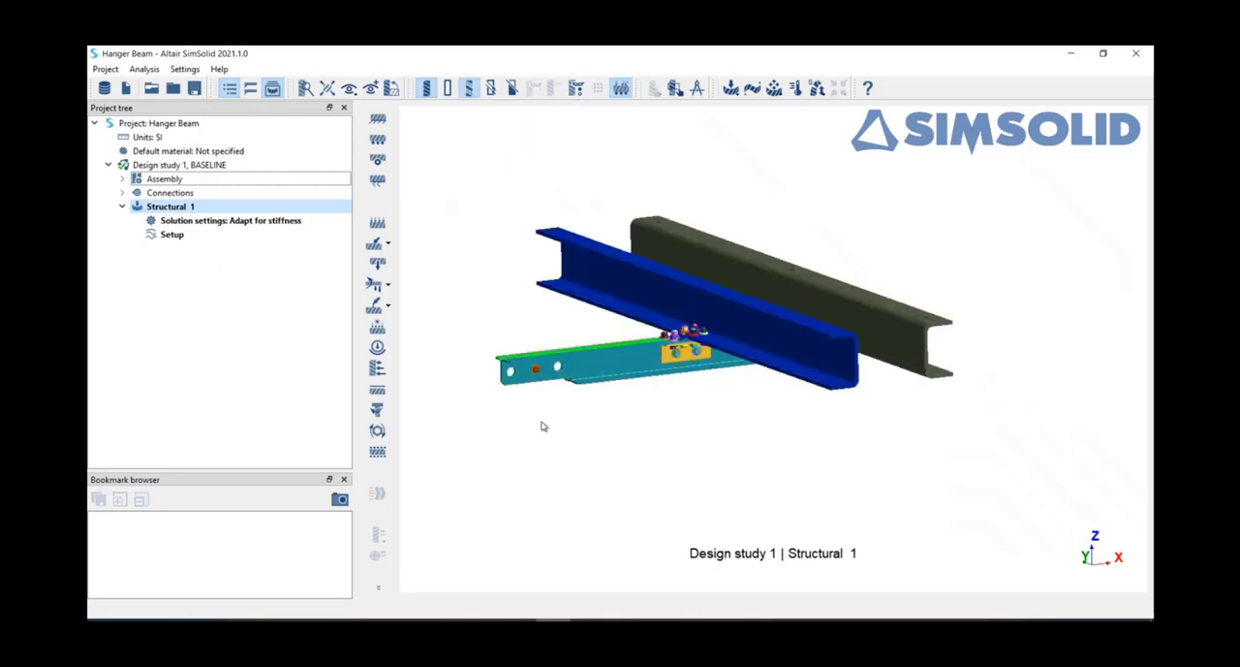
# Step: Start an immovable constraint and select the end faces of both Lowerbeam channels at one end
pyautogui.click(383, 123)
pyautogui.moveTo(468, 196); pyautogui.dragTo(456, 172)
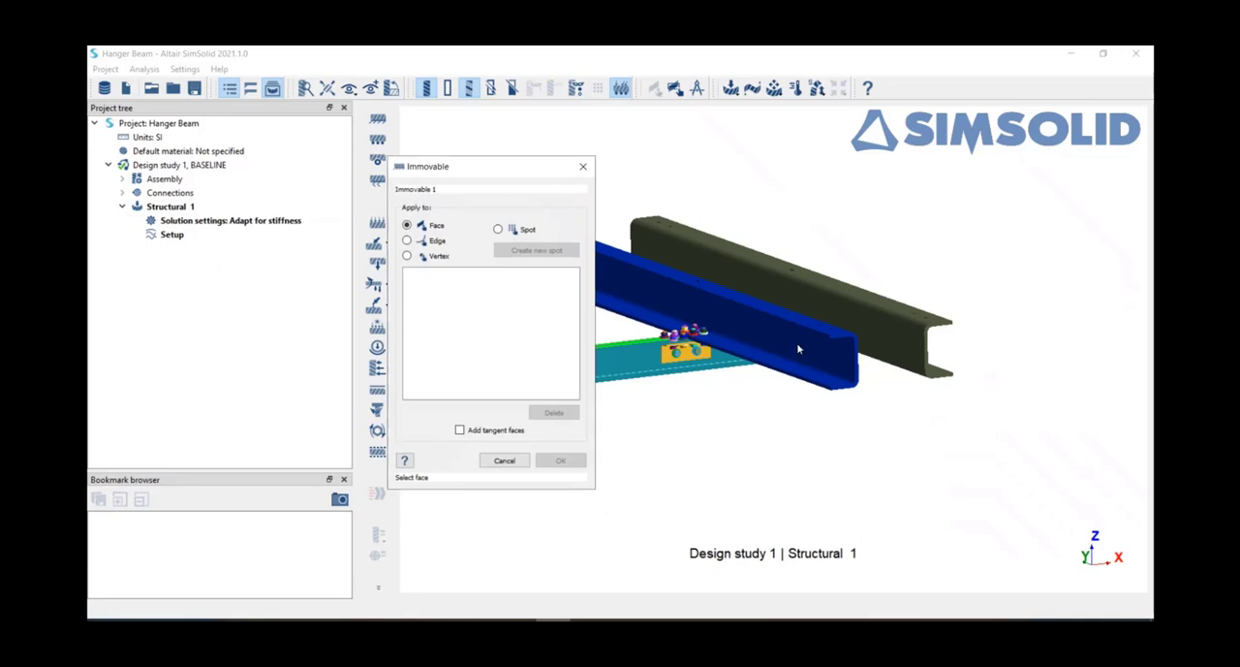
pyautogui.scroll(5, 839, 330)
pyautogui.click(828, 321)
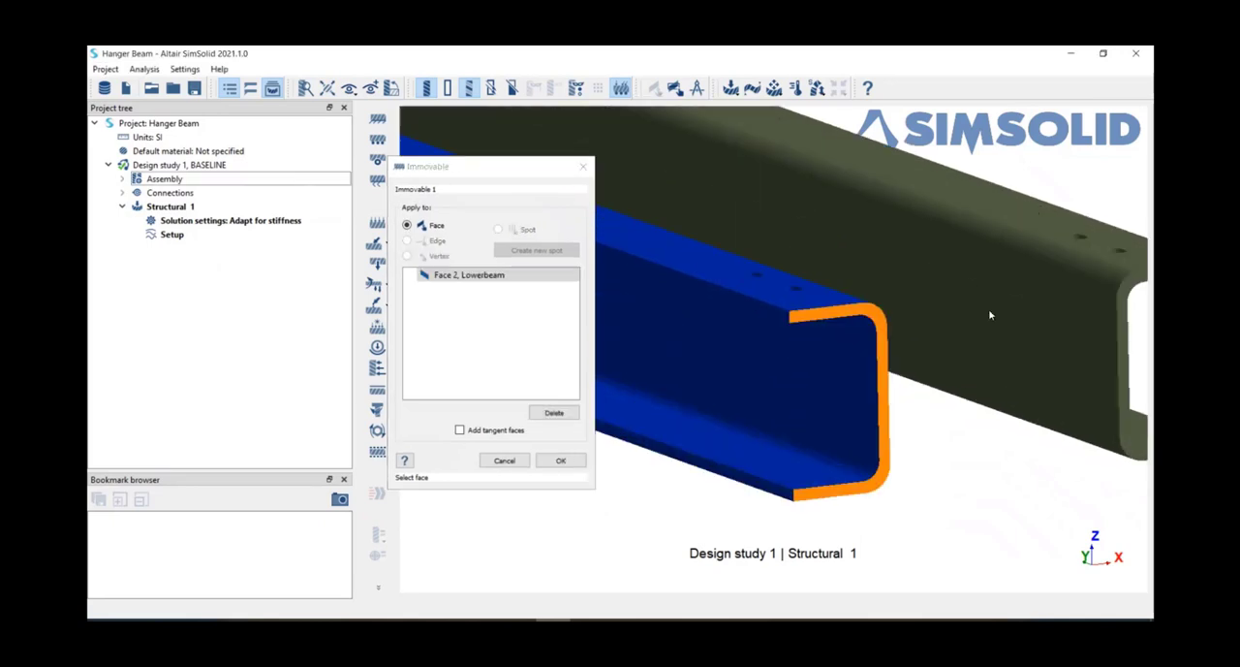
pyautogui.click(1127, 294)
pyautogui.scroll(-8, 1127, 294)
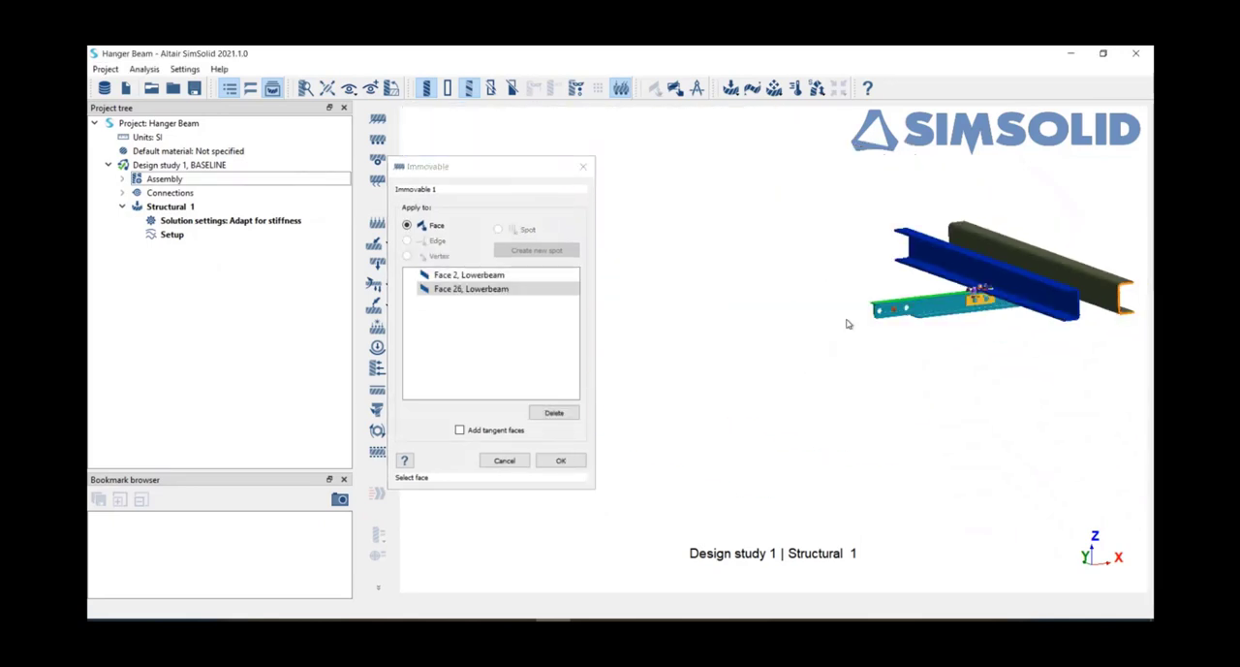
# Step: Add the opposite end faces of both Lowerbeam channels to the immovable constraint and apply it
pyautogui.moveTo(850, 323); pyautogui.dragTo(823, 330)
pyautogui.scroll(8, 840, 395)
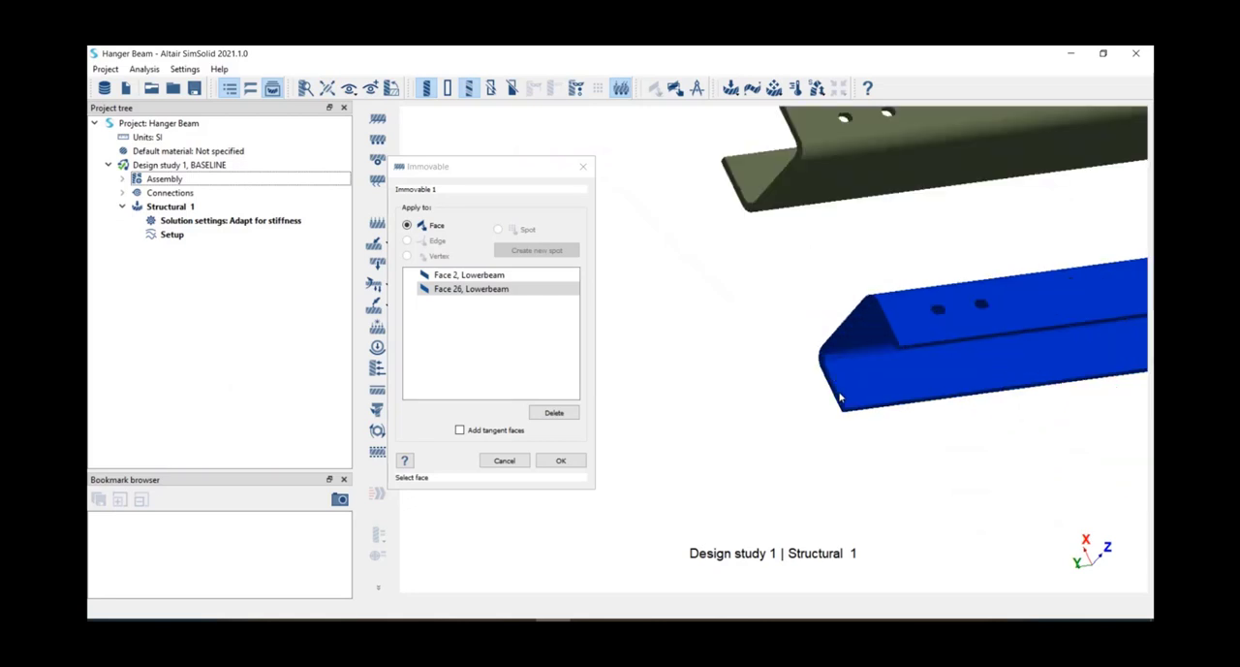
pyautogui.click(836, 394)
pyautogui.scroll(-5, 759, 343)
pyautogui.scroll(3, 755, 331)
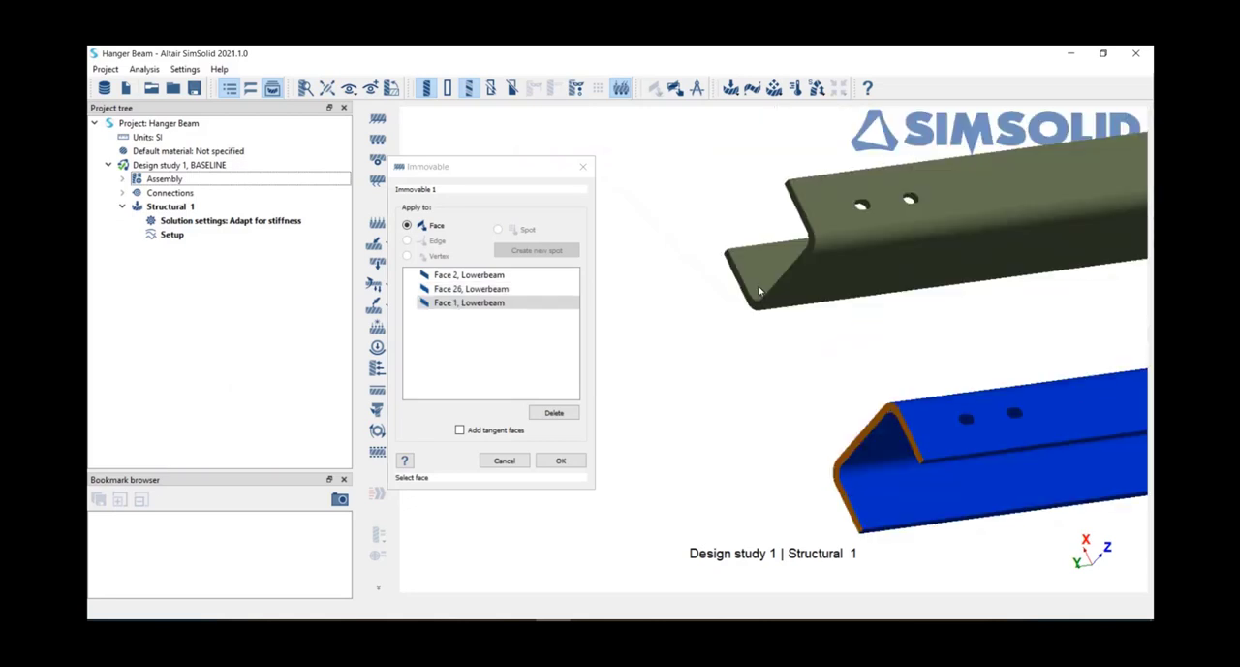
pyautogui.click(754, 318)
pyautogui.scroll(-8, 901, 357)
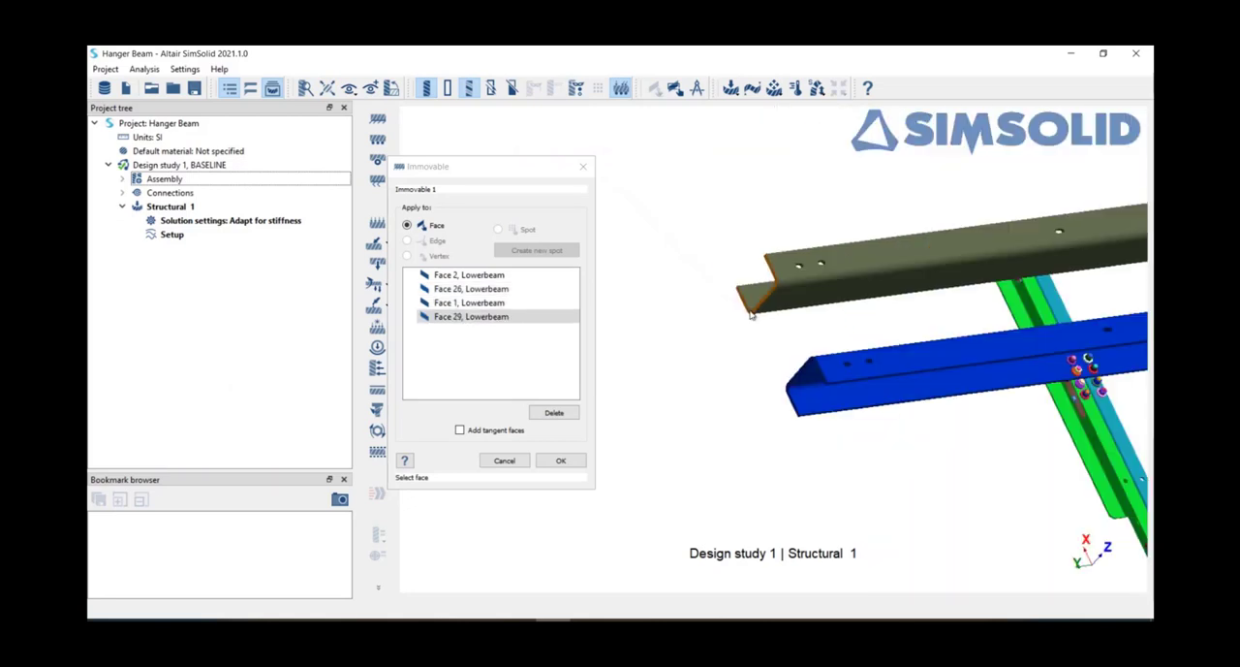
pyautogui.moveTo(901, 357); pyautogui.dragTo(666, 407)
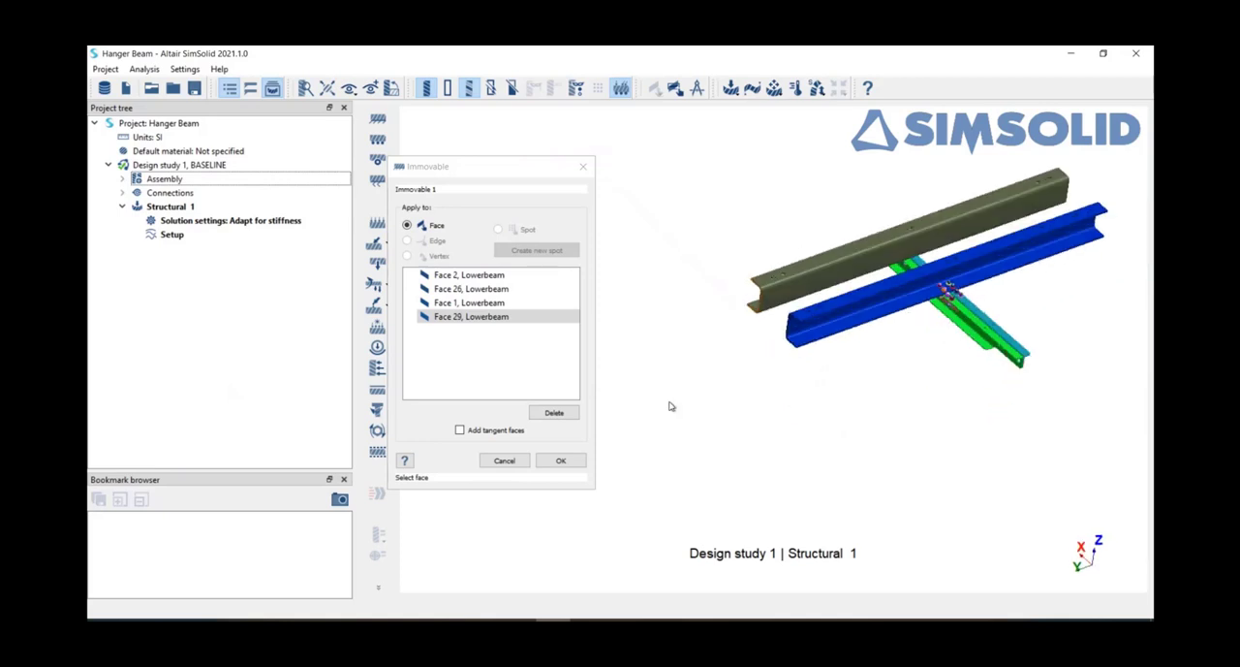
pyautogui.click(561, 460)
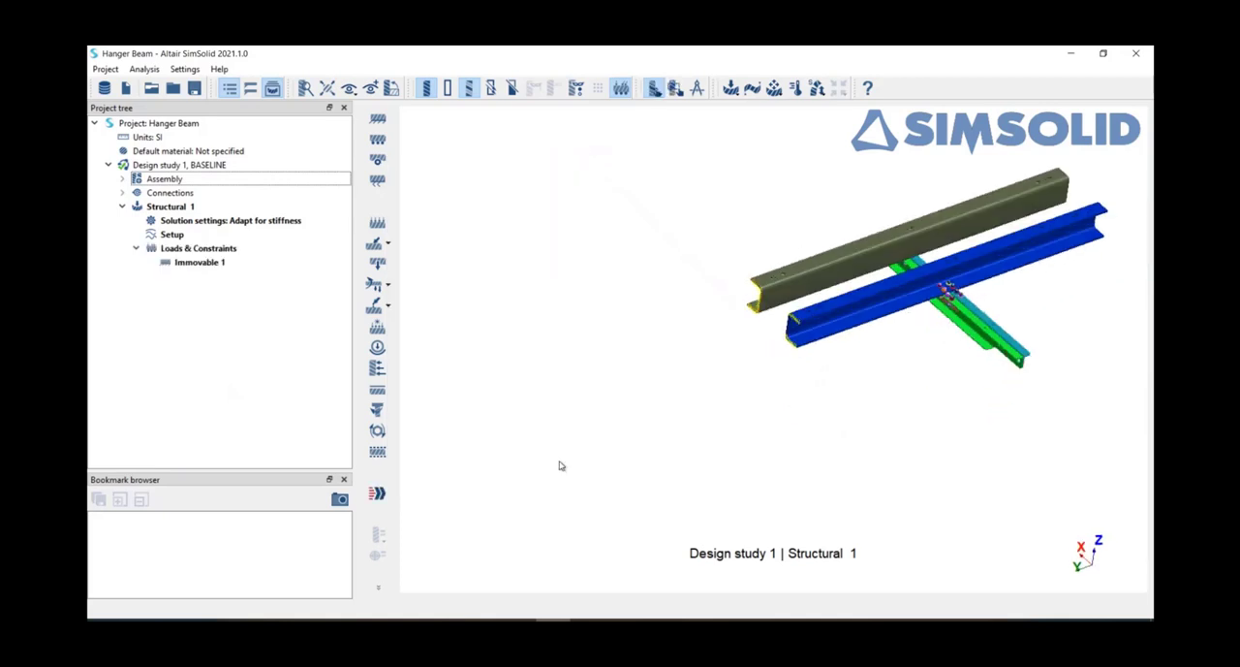
# Step: Start a force/displacement load and select the lower edge faces, Face 18 and Face 2, at the free end of the Hangerbeam parts
pyautogui.click(373, 244)
pyautogui.click(448, 245)
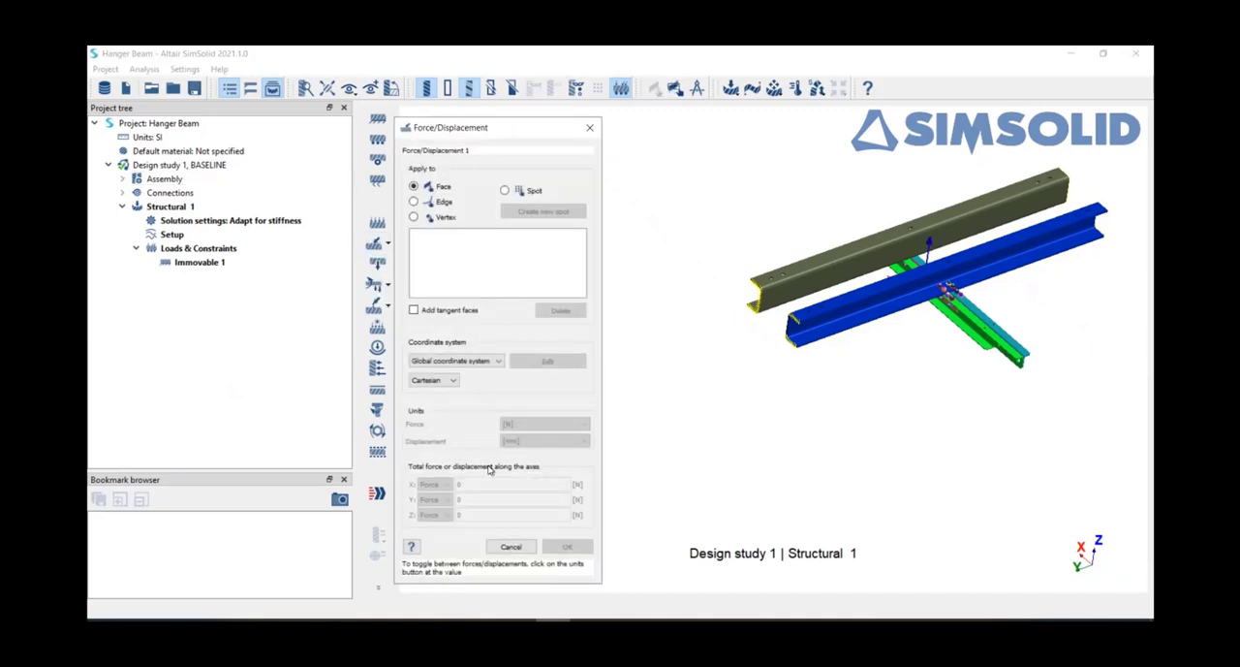
pyautogui.moveTo(675, 459); pyautogui.dragTo(707, 407)
pyautogui.scroll(4, 787, 373)
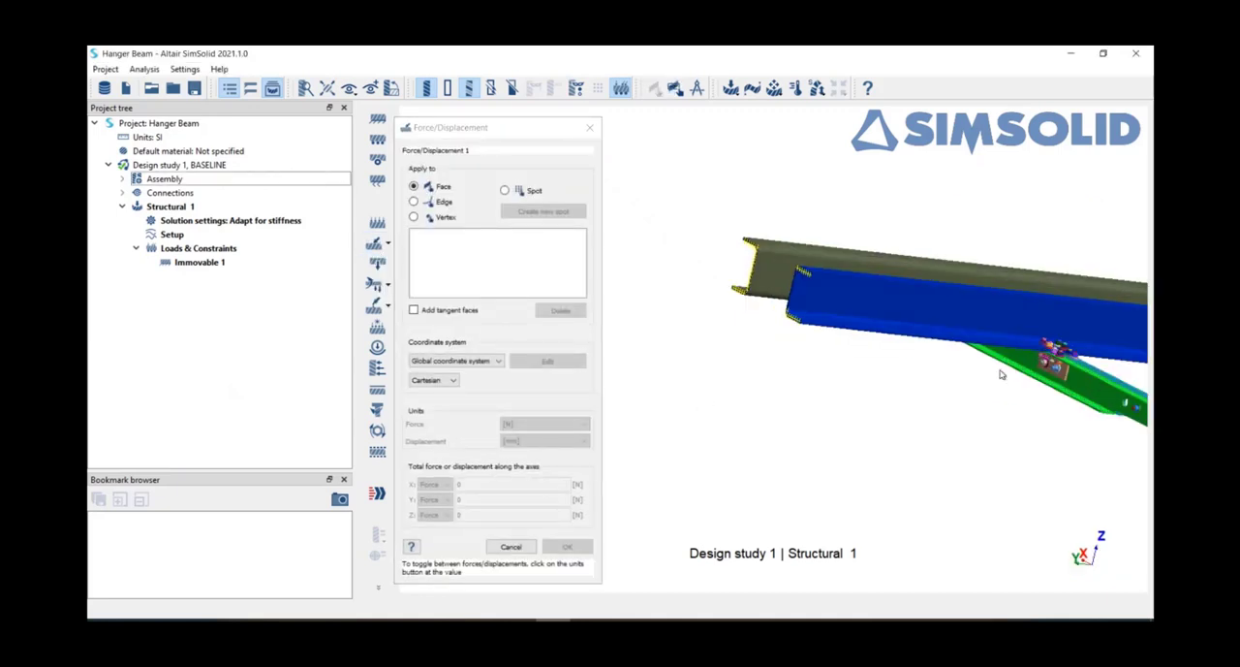
pyautogui.moveTo(1003, 374); pyautogui.dragTo(593, 352, button='right')
pyautogui.moveTo(678, 427); pyautogui.dragTo(931, 212)
pyautogui.scroll(6, 901, 257)
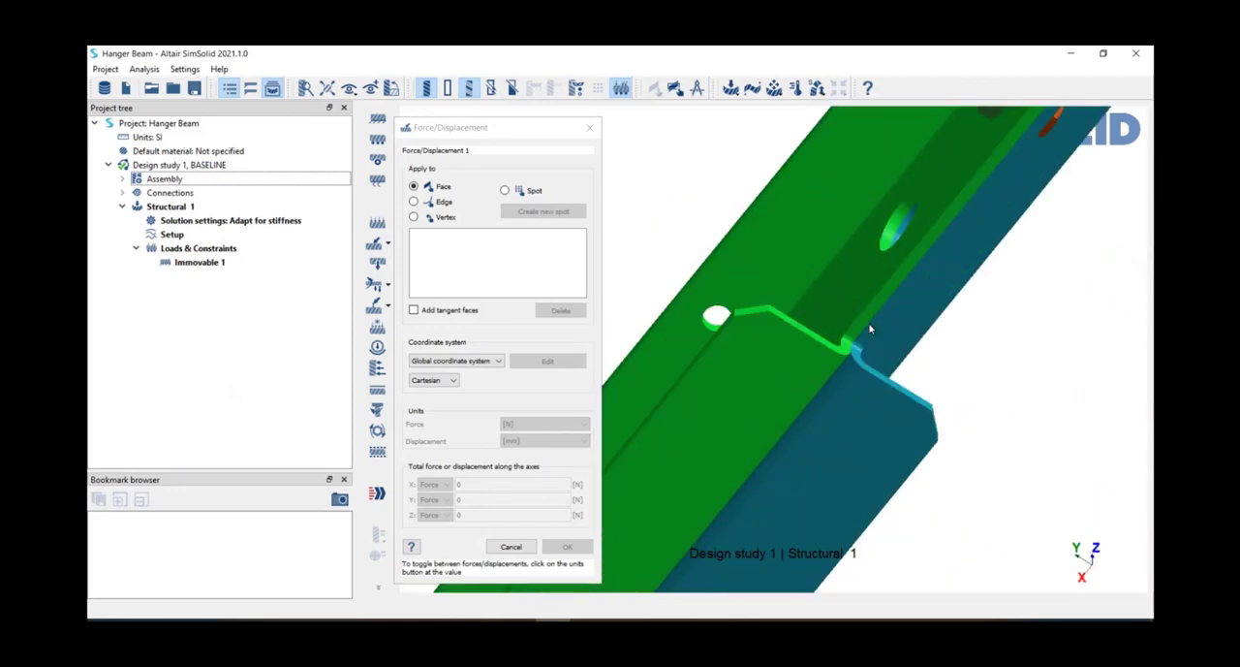
pyautogui.click(866, 318)
pyautogui.click(865, 322)
pyautogui.scroll(-8, 862, 310)
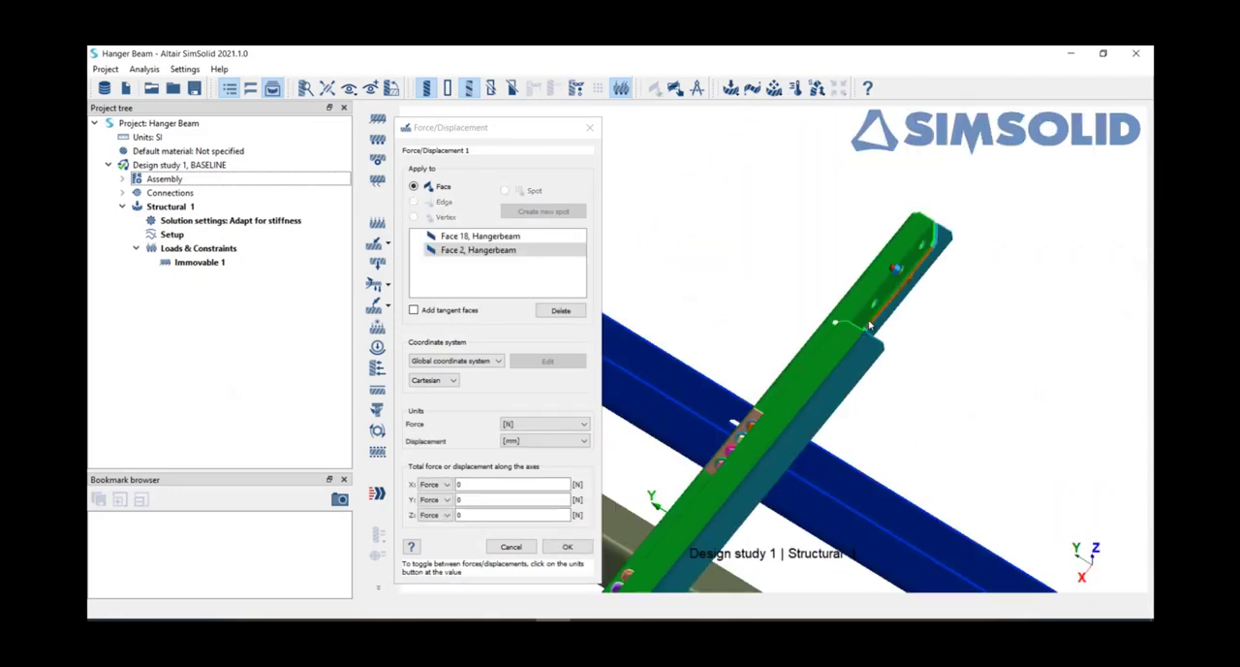
# Step: Set the total force along Z to -1000 N on the selected Hangerbeam faces and apply the load
pyautogui.moveTo(856, 282); pyautogui.dragTo(867, 359)
pyautogui.click(473, 514)
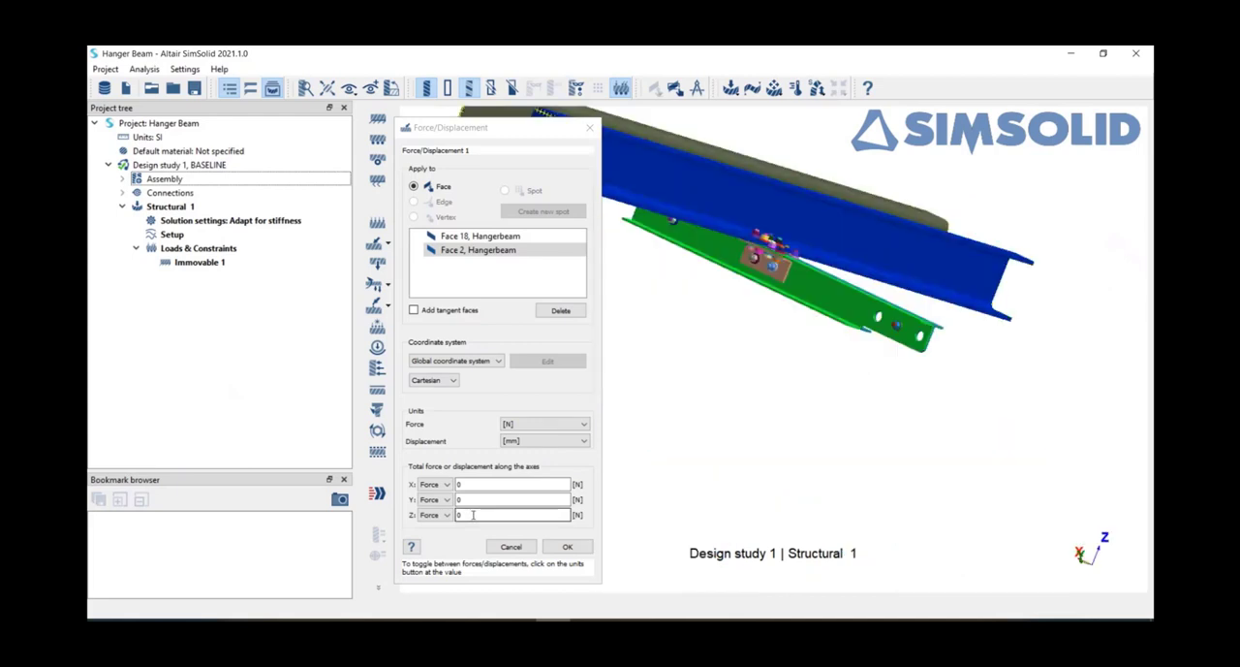
pyautogui.press('BackSpace')
pyautogui.write('-1000')
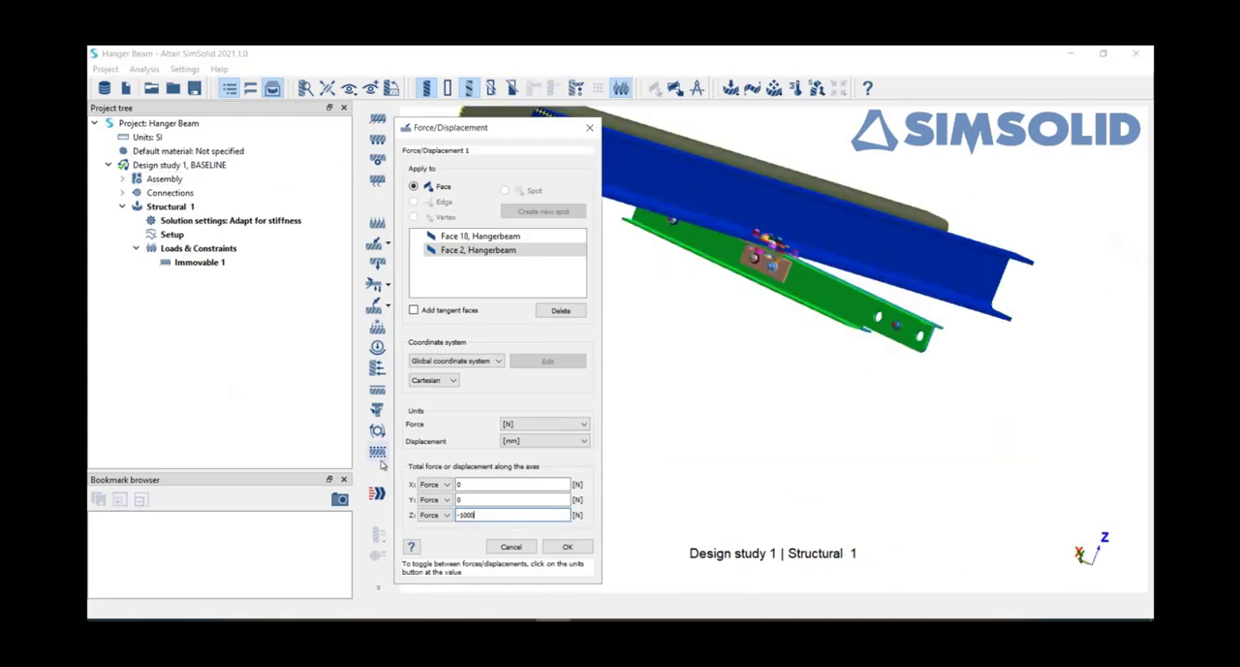
pyautogui.moveTo(962, 182); pyautogui.dragTo(909, 150)
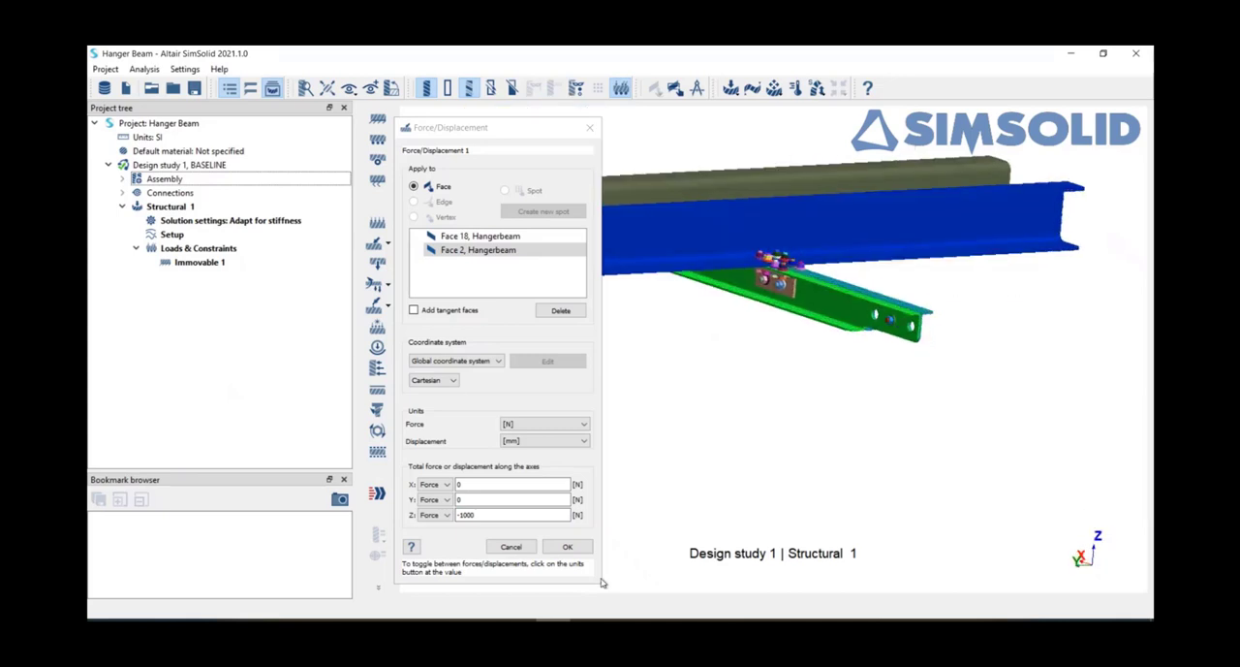
pyautogui.click(569, 547)
# Step: Solve the linear structural analysis and select its result in the project
pyautogui.moveTo(575, 548); pyautogui.dragTo(709, 437)
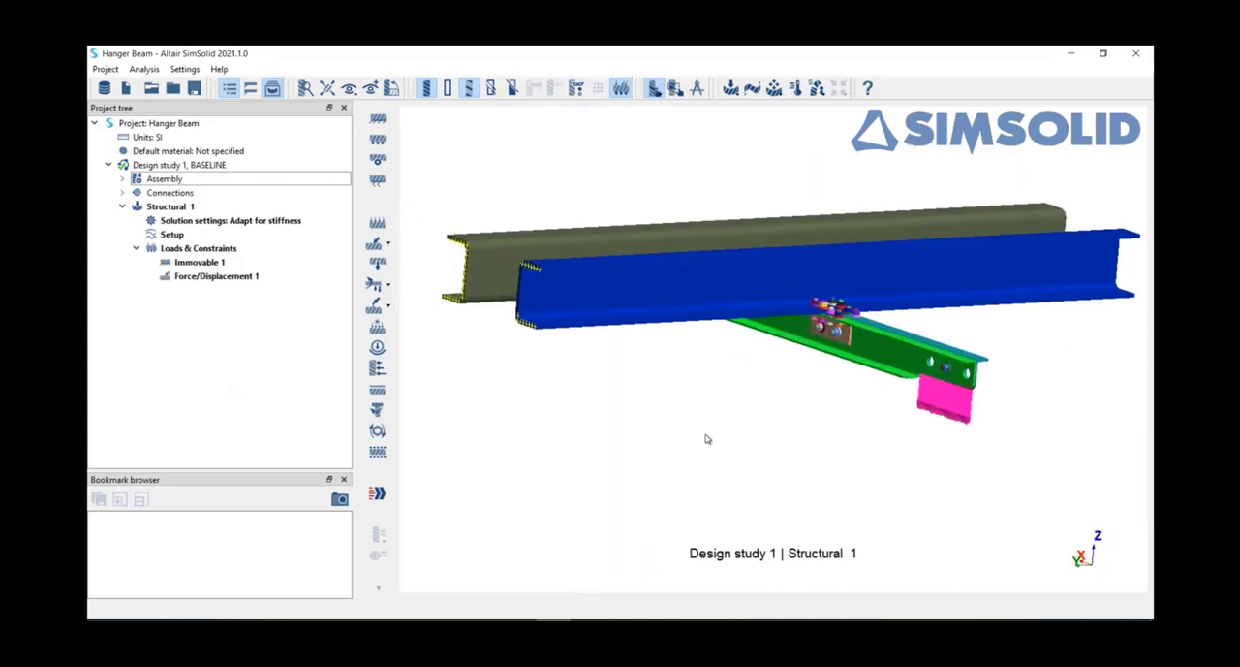
pyautogui.moveTo(630, 188); pyautogui.dragTo(646, 183)
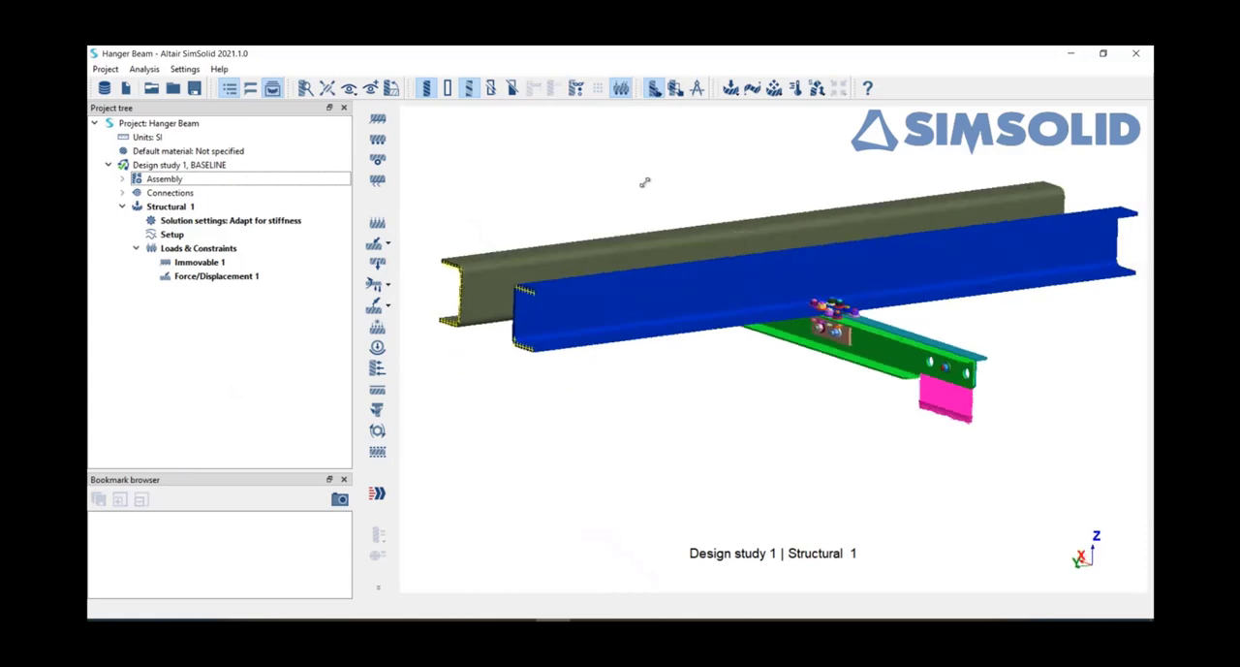
pyautogui.scroll(-3, 613, 410)
pyautogui.click(377, 493)
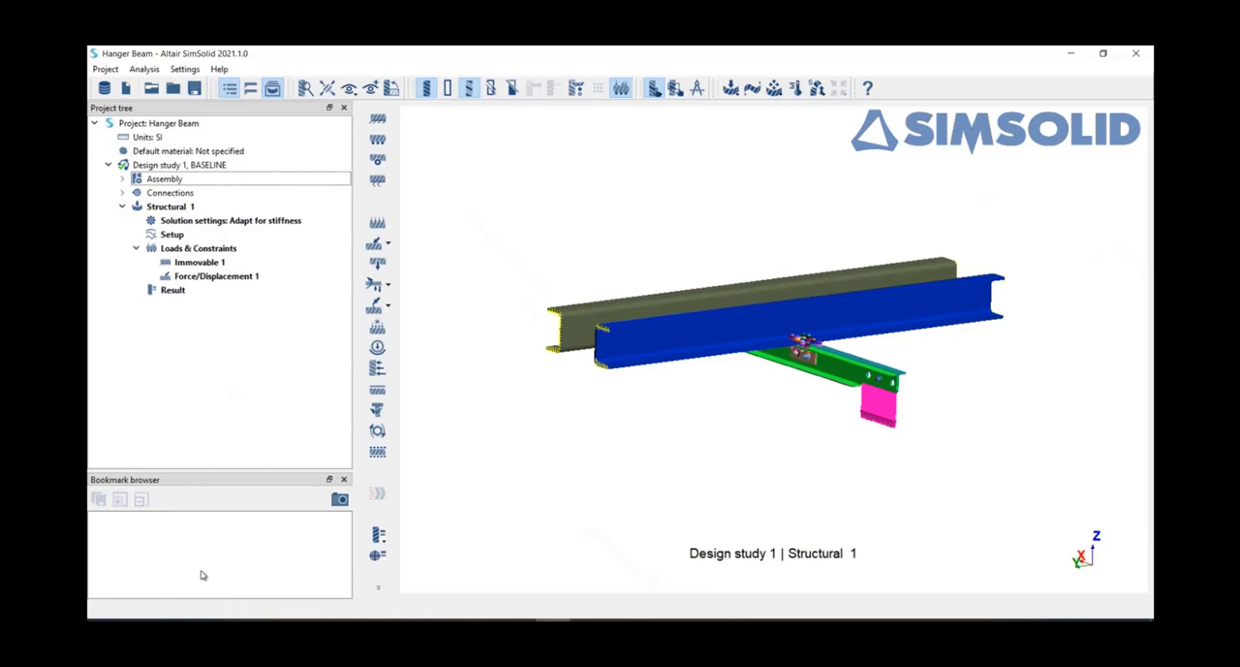
pyautogui.click(175, 293)
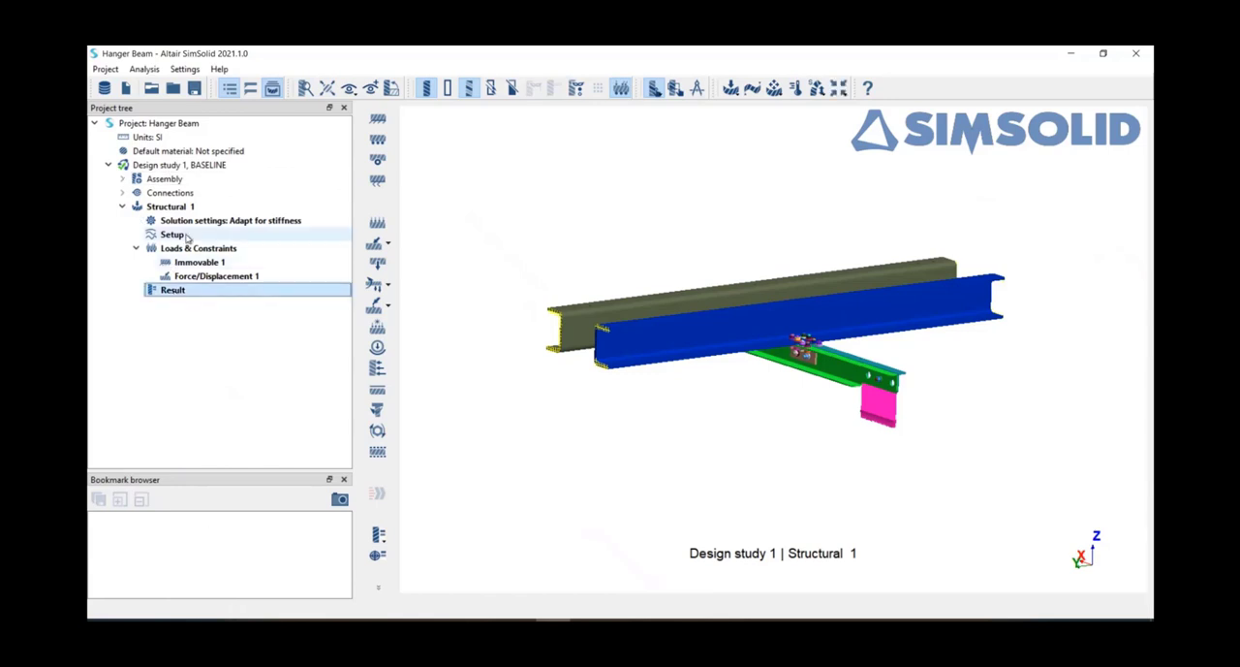
# Step: Review the available objectives in the solution settings of Structural 1 and close them without changes
pyautogui.doubleClick(247, 221)
pyautogui.click(466, 122)
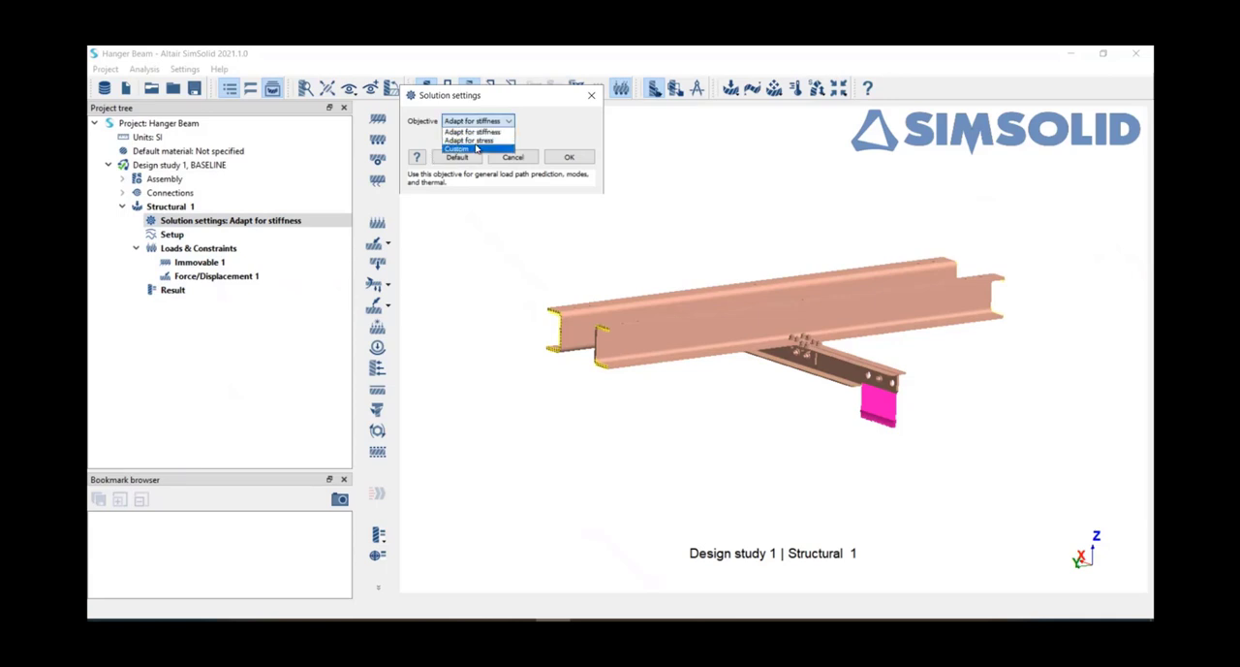
pyautogui.click(558, 122)
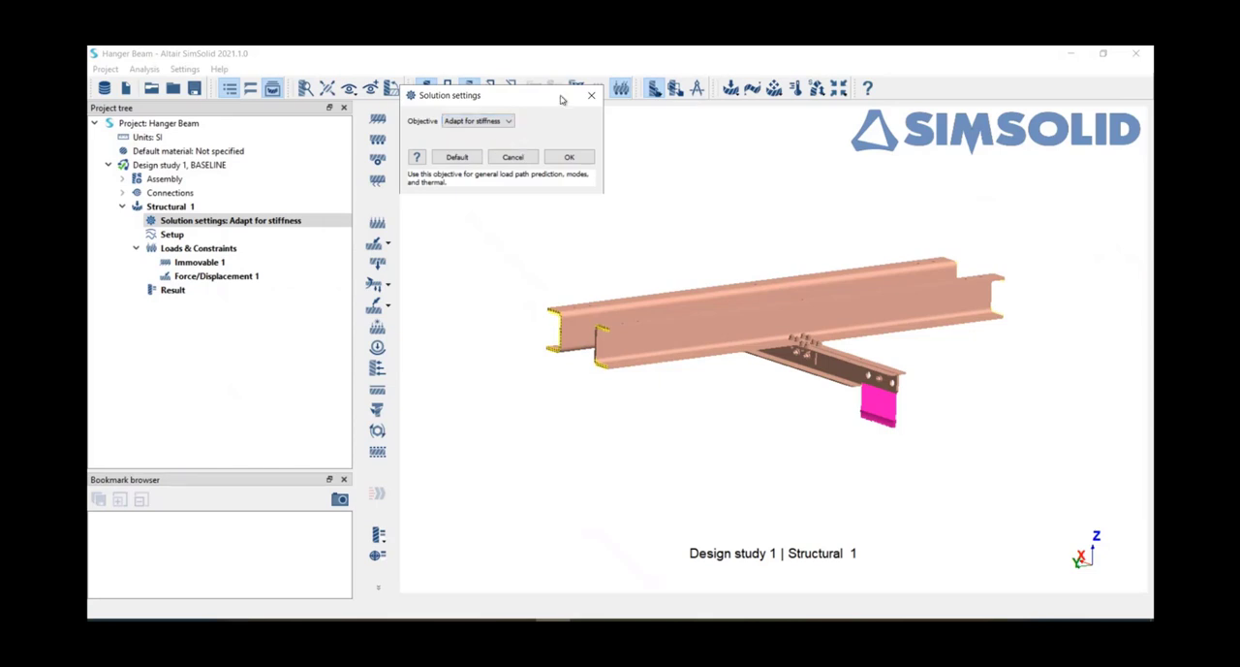
pyautogui.click(592, 95)
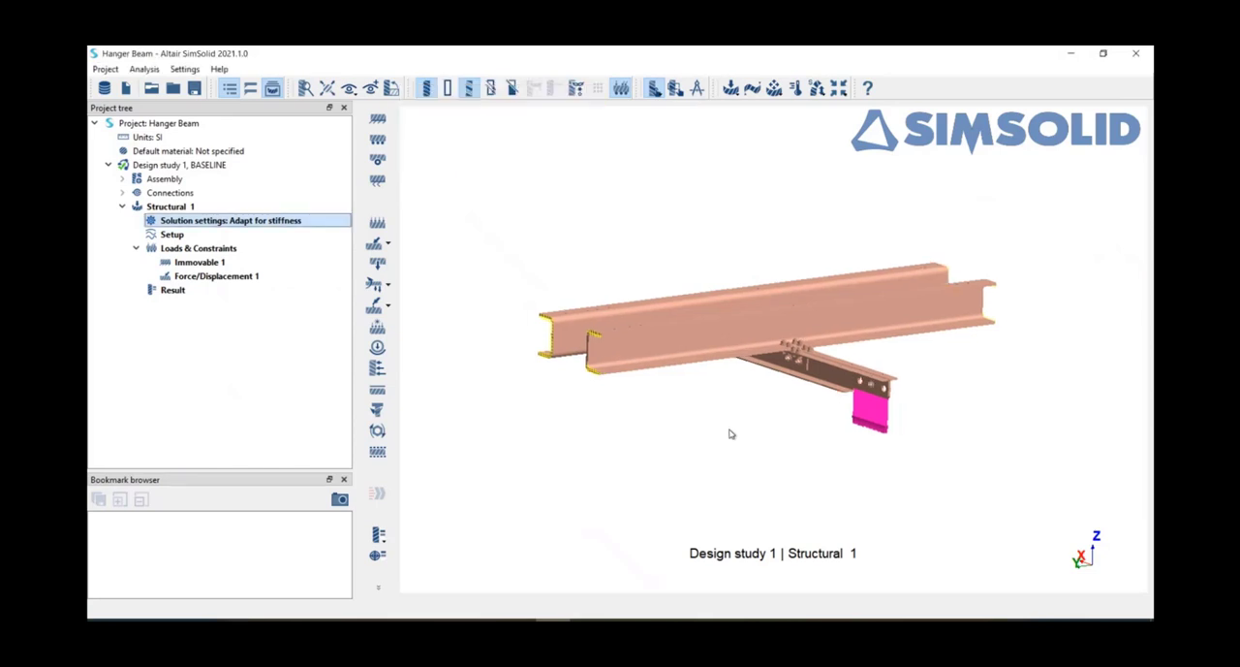
pyautogui.click(730, 432)
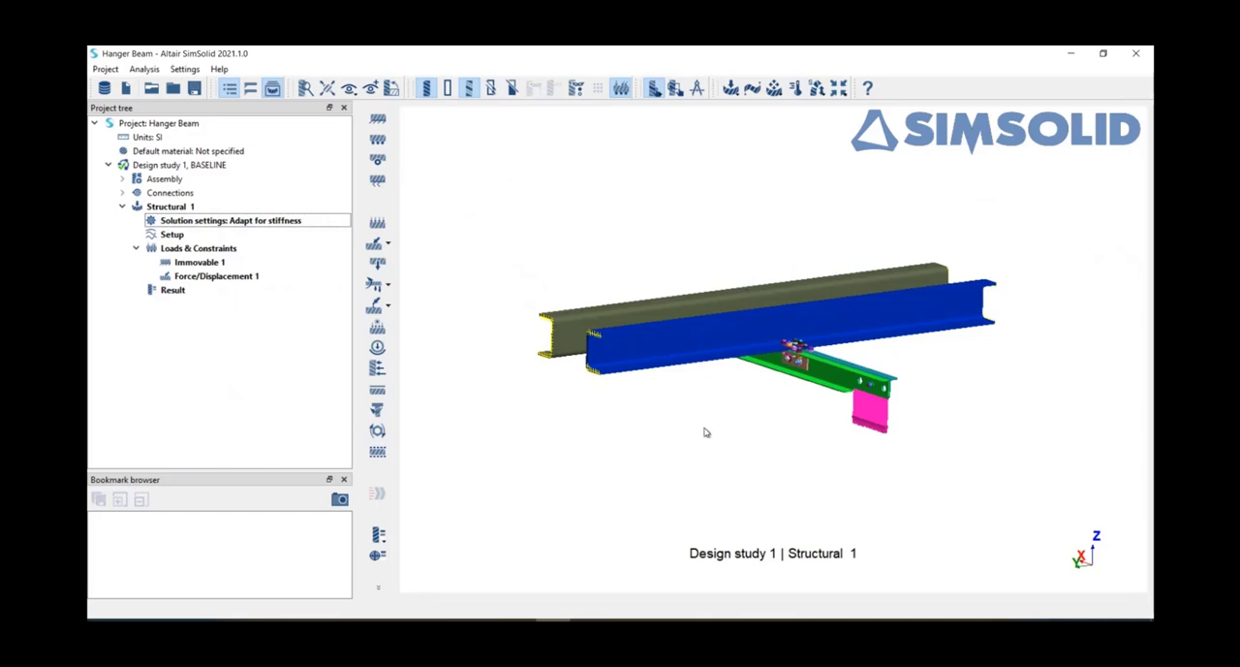
# Step: Plot the displacement magnitude on the assembly
pyautogui.moveTo(706, 432); pyautogui.dragTo(661, 429)
pyautogui.click(379, 535)
pyautogui.moveTo(433, 551)
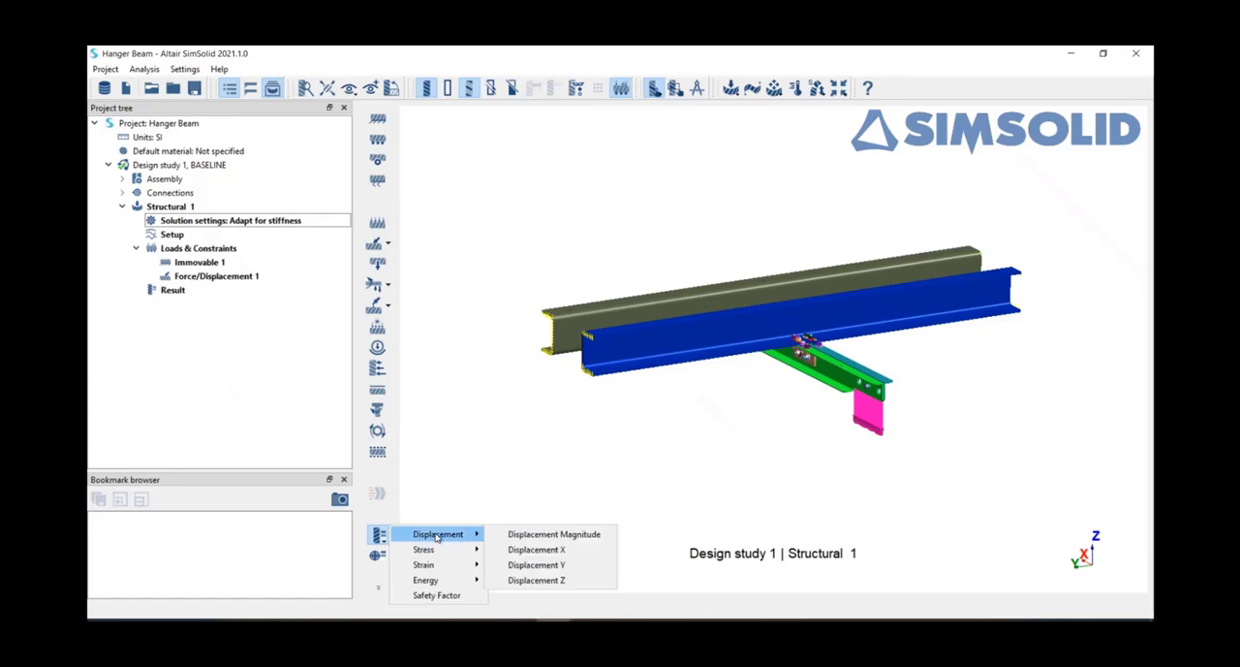
pyautogui.click(507, 539)
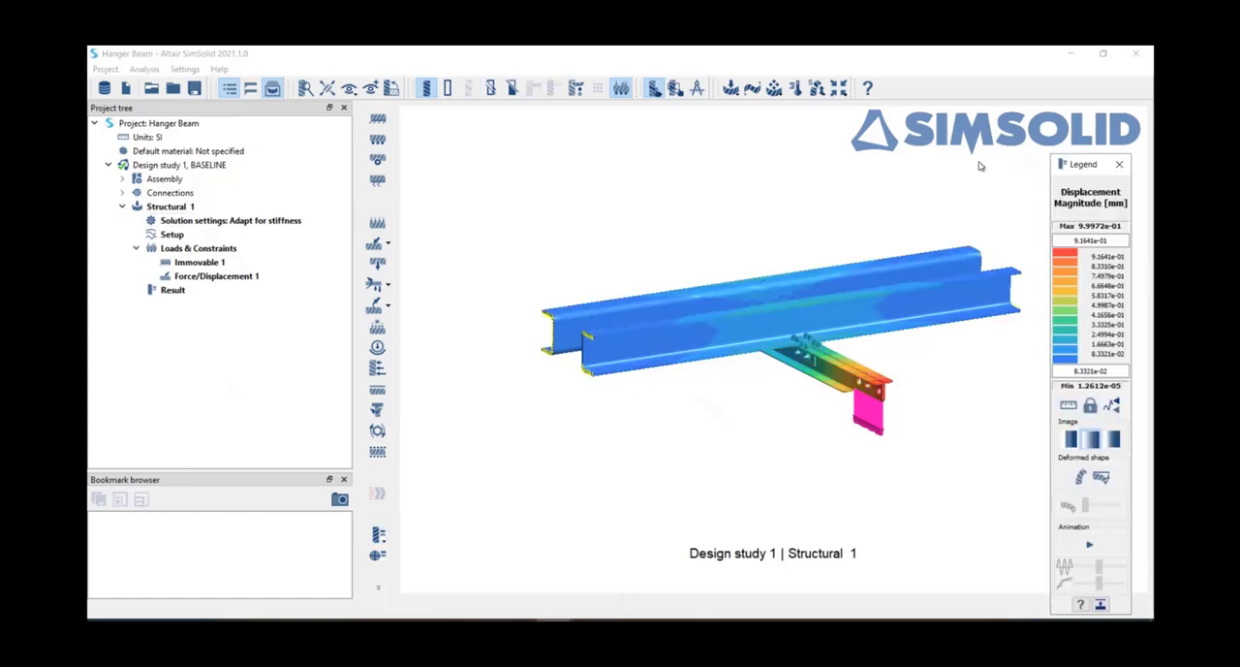
# Step: Play the animation of the displacement result and stop it after examining how the assembly deforms
pyautogui.click(1093, 505)
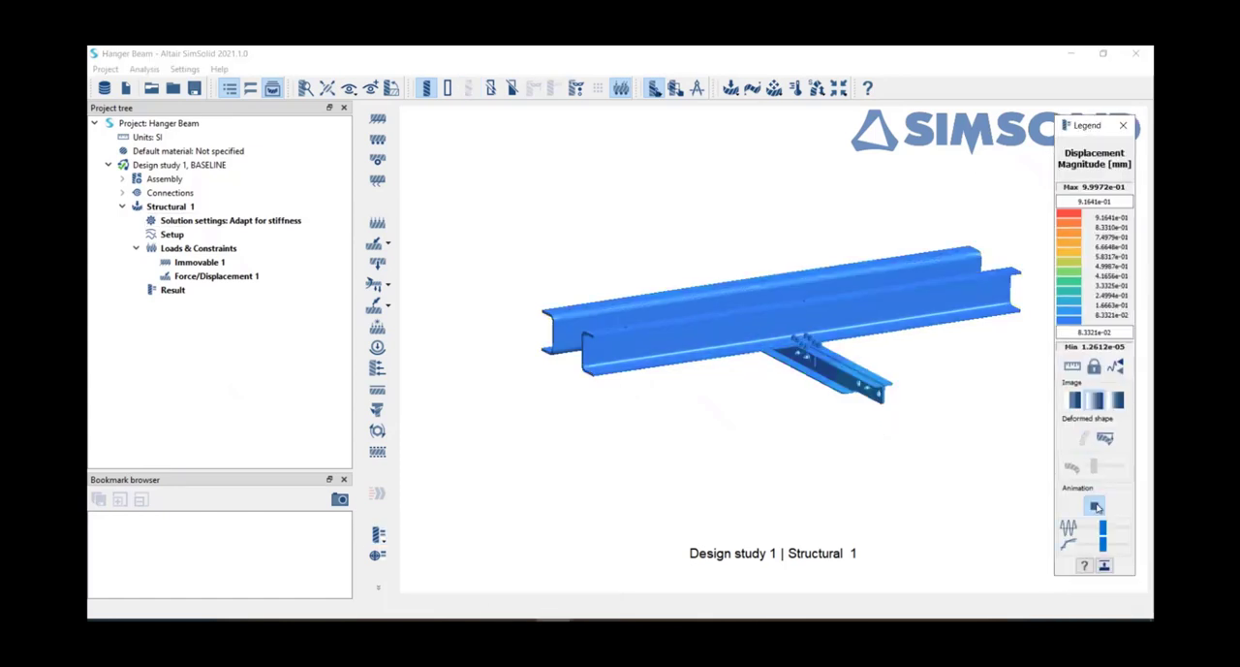
pyautogui.scroll(2, 680, 398)
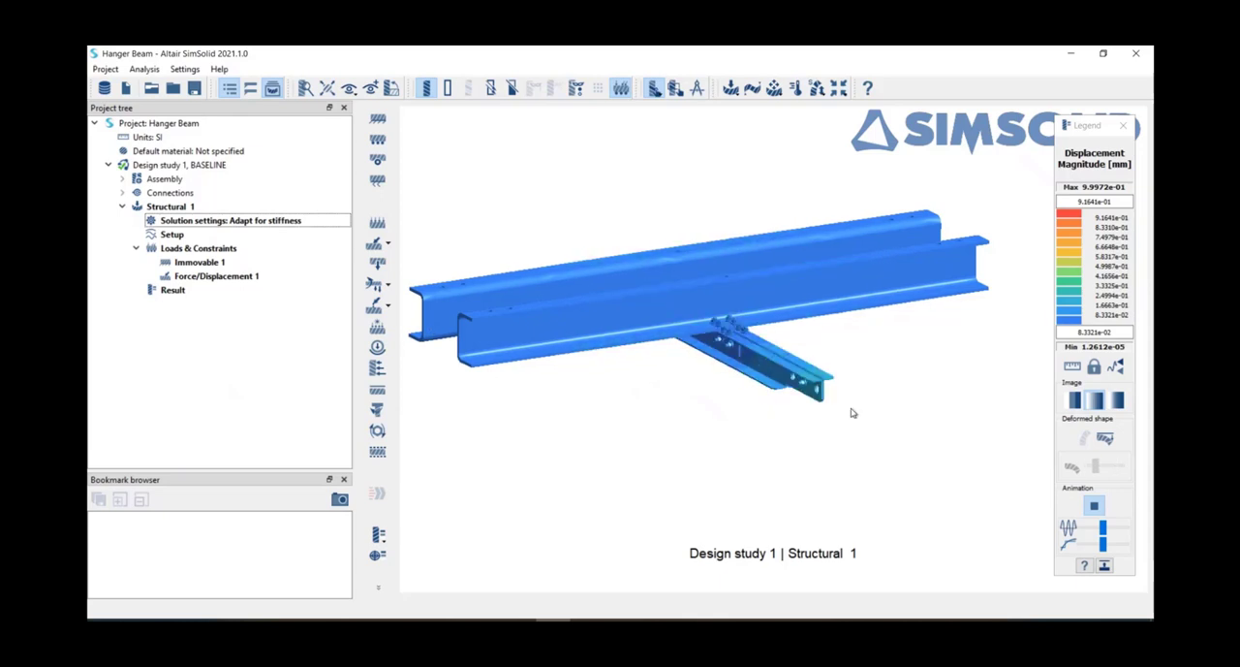
pyautogui.click(1093, 513)
pyautogui.click(1094, 508)
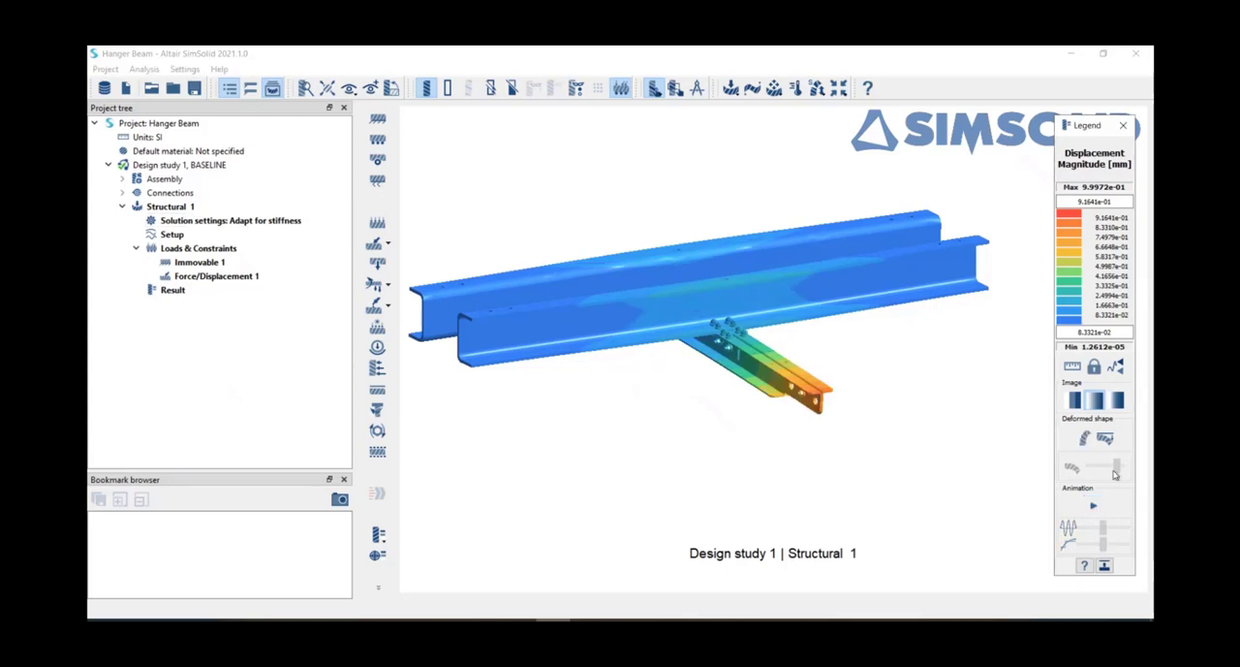
# Step: Turn on true deformation in the deformation scale settings, and replay and stop the displacement animation
pyautogui.click(1106, 439)
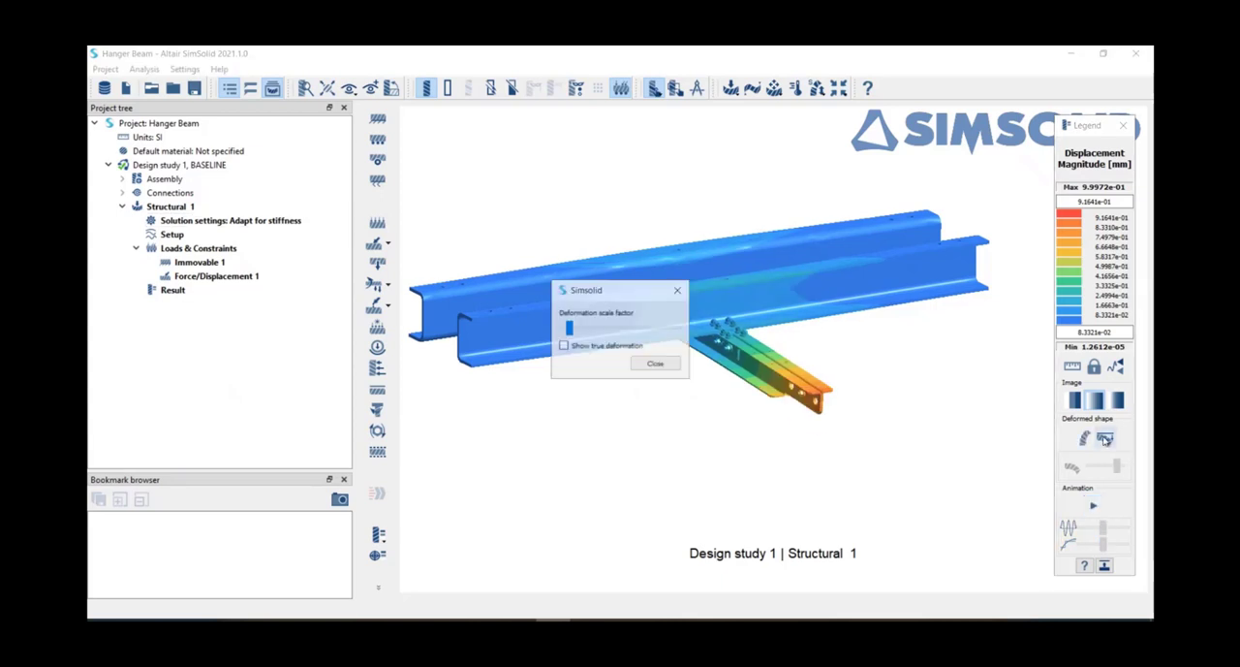
pyautogui.click(563, 345)
pyautogui.click(654, 364)
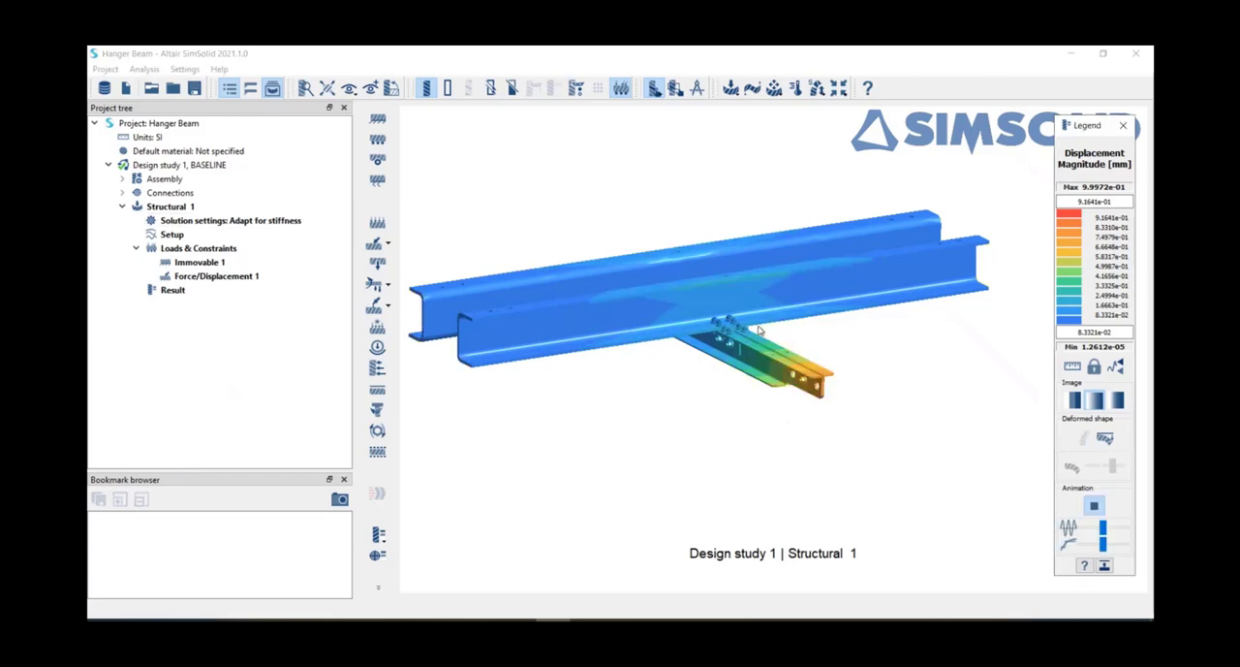
pyautogui.click(1095, 506)
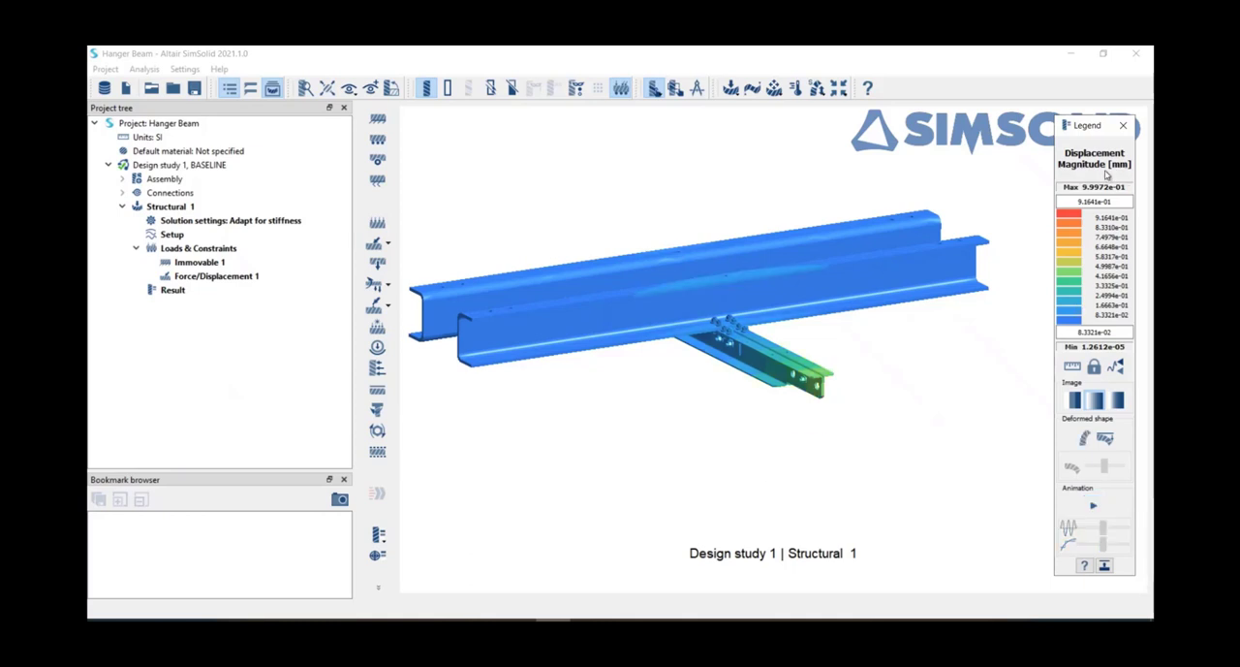
pyautogui.moveTo(766, 473); pyautogui.dragTo(819, 493)
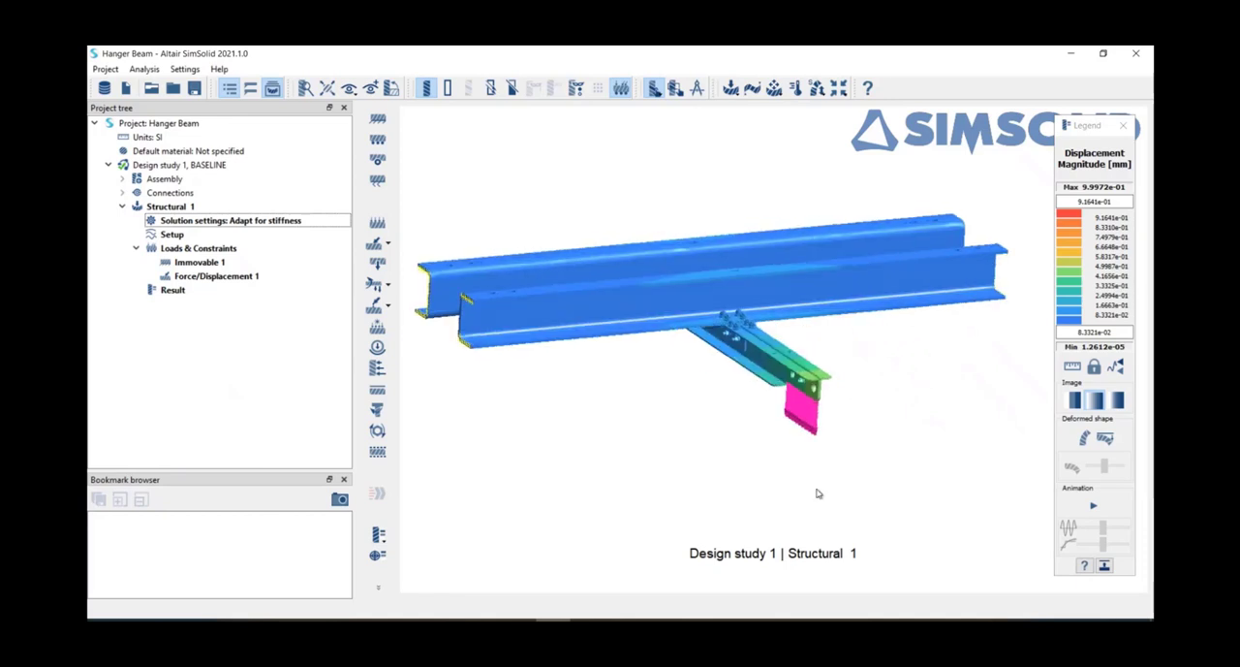
pyautogui.moveTo(647, 197); pyautogui.dragTo(635, 191)
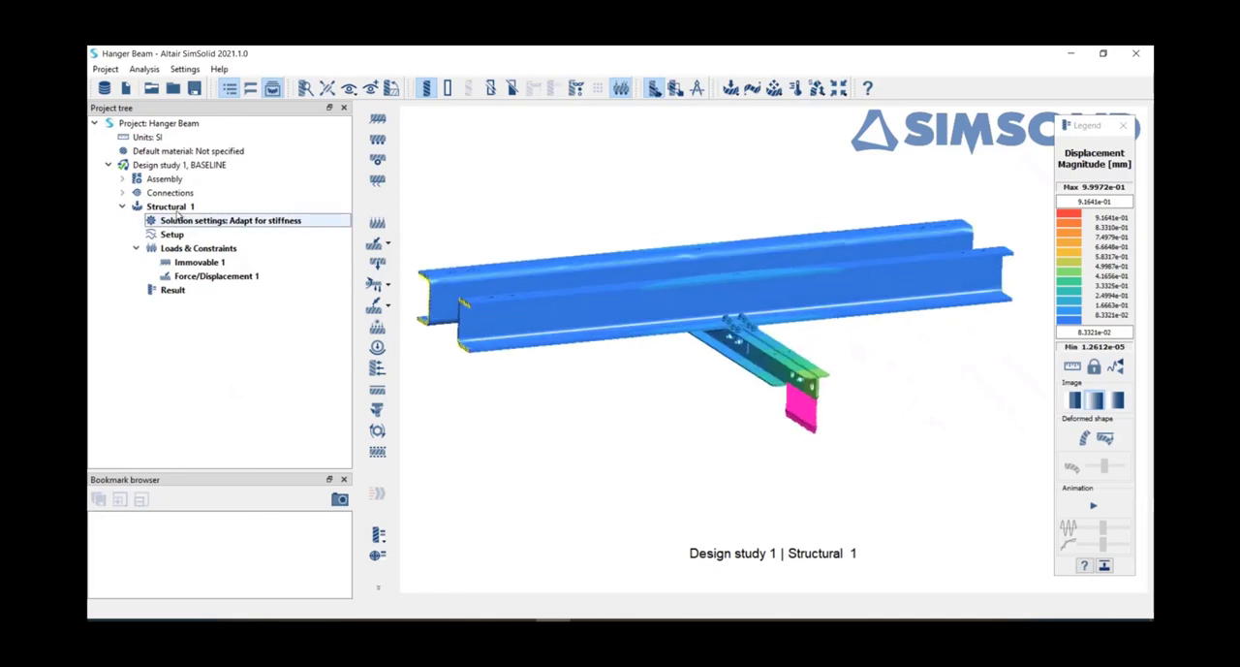
pyautogui.click(734, 89)
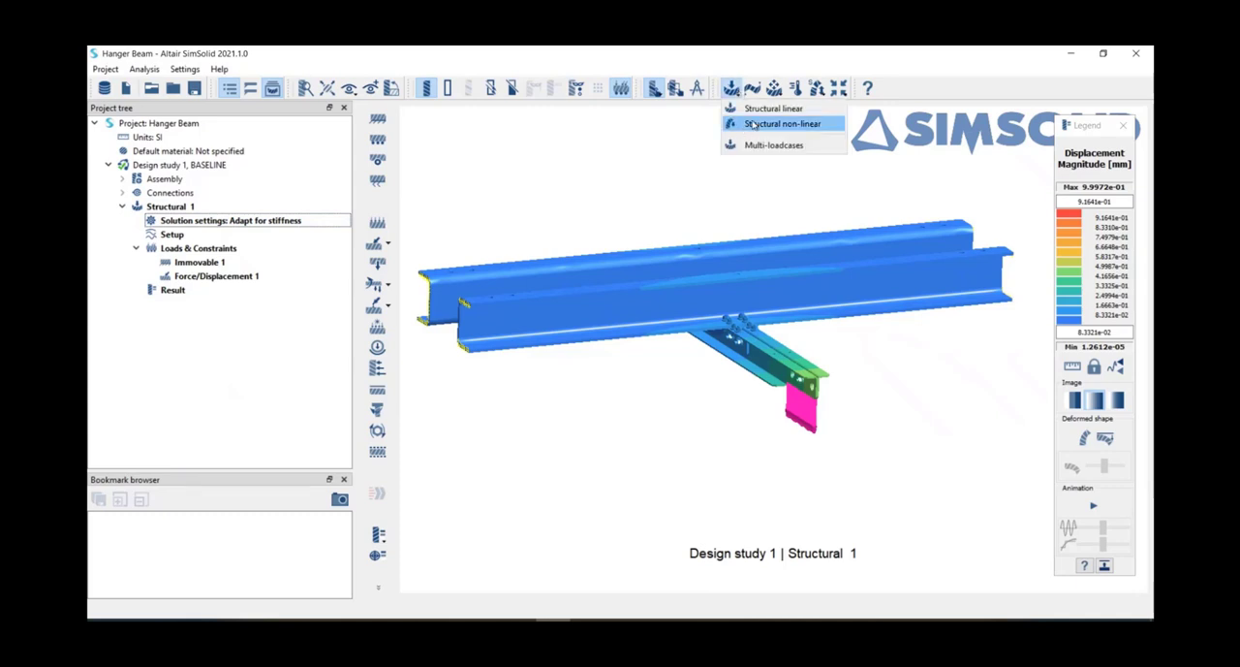
pyautogui.click(572, 211)
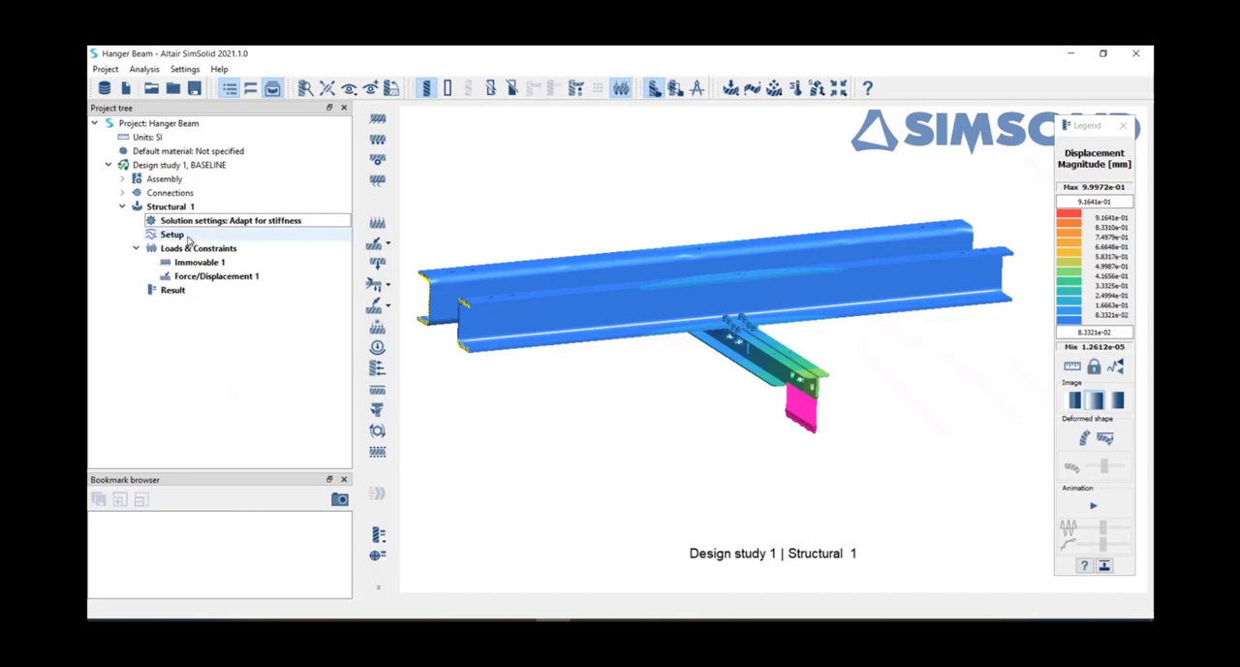
# Step: Copy the Structural 1 analysis, with its constraint and load, to create a second structural analysis
pyautogui.click(167, 210)
pyautogui.rightClick(166, 209)
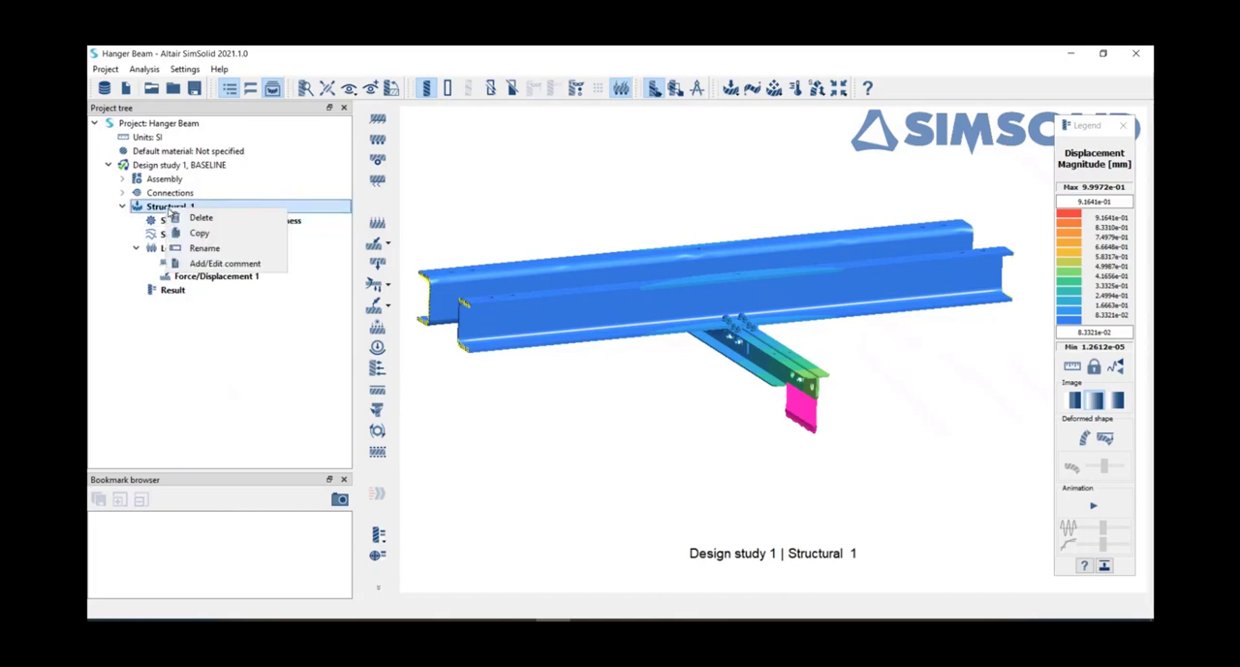
pyautogui.click(119, 265)
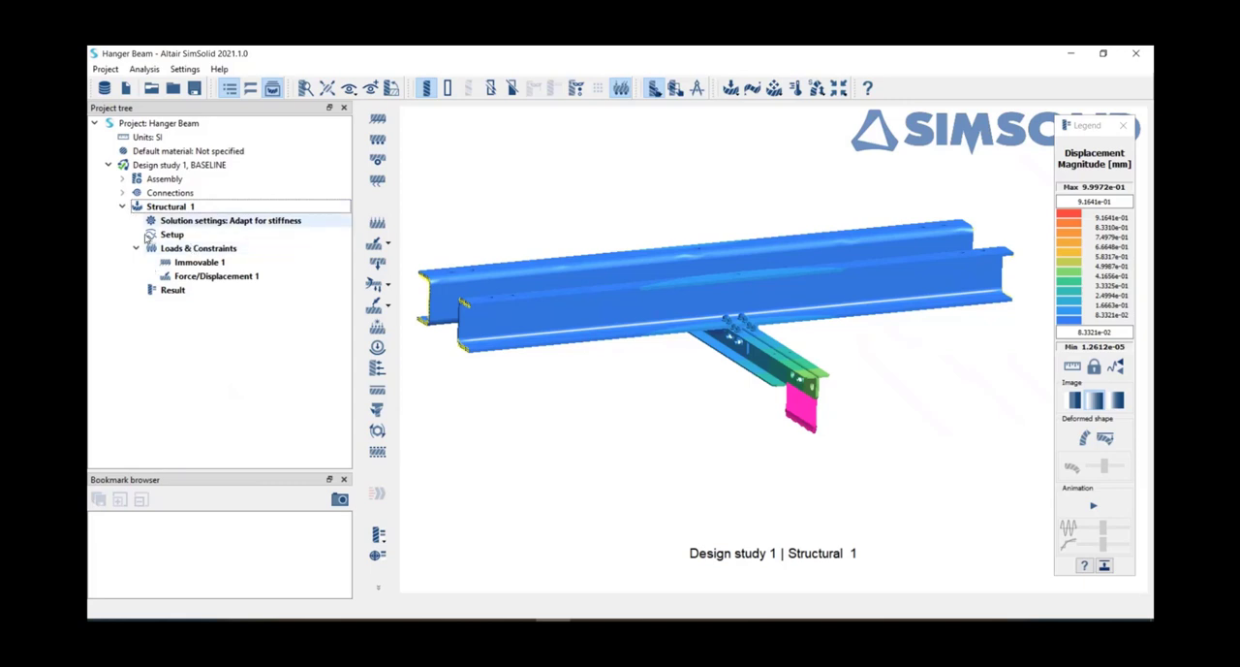
pyautogui.click(165, 208)
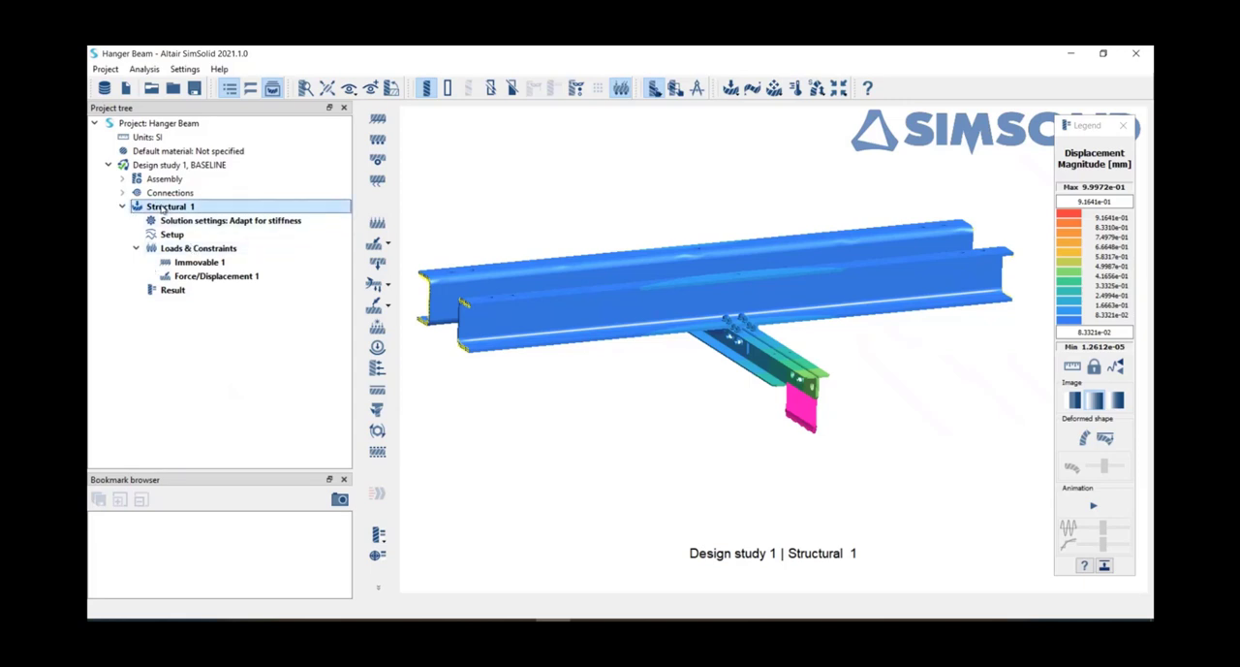
pyautogui.rightClick(164, 209)
pyautogui.click(190, 231)
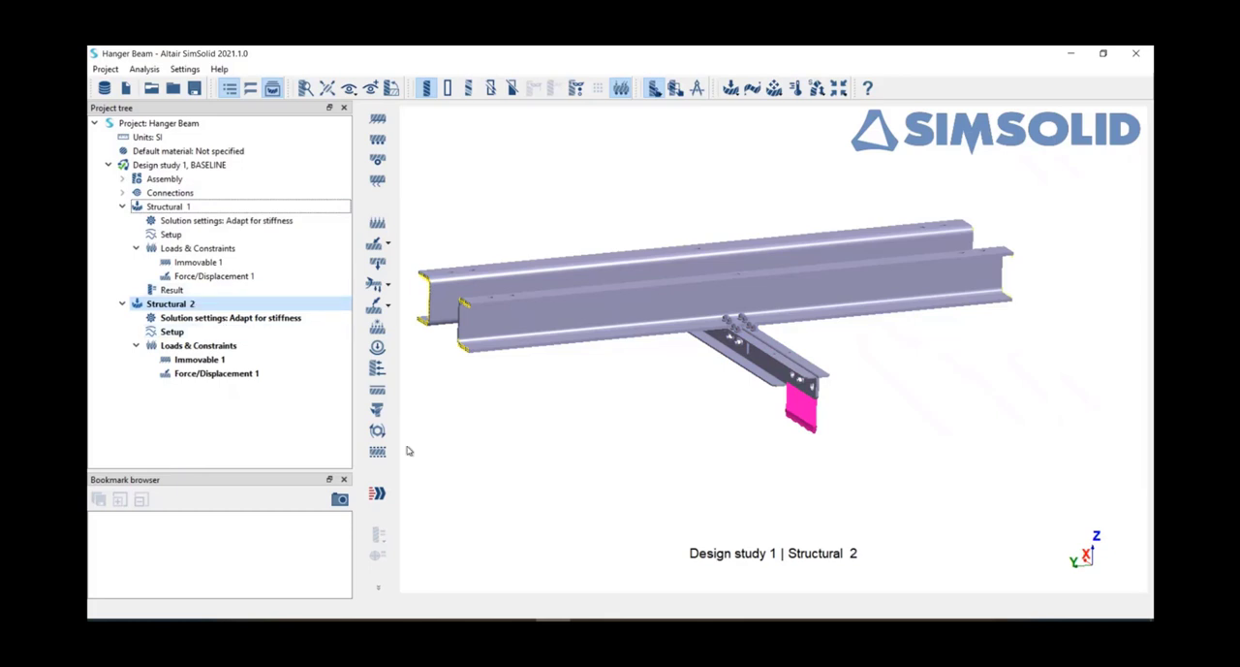
# Step: Look closely at the bolted joint, and check the solution settings of Structural 2, closing them without changes
pyautogui.scroll(5, 737, 368)
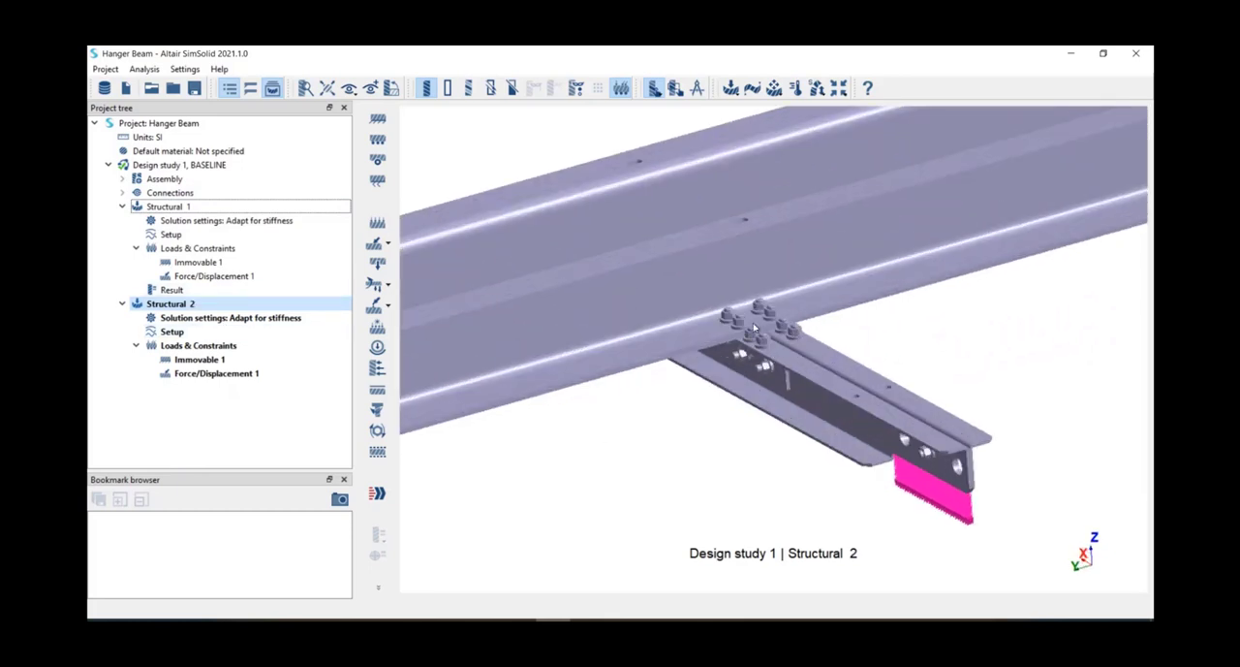
pyautogui.scroll(2, 753, 326)
pyautogui.scroll(-3, 761, 339)
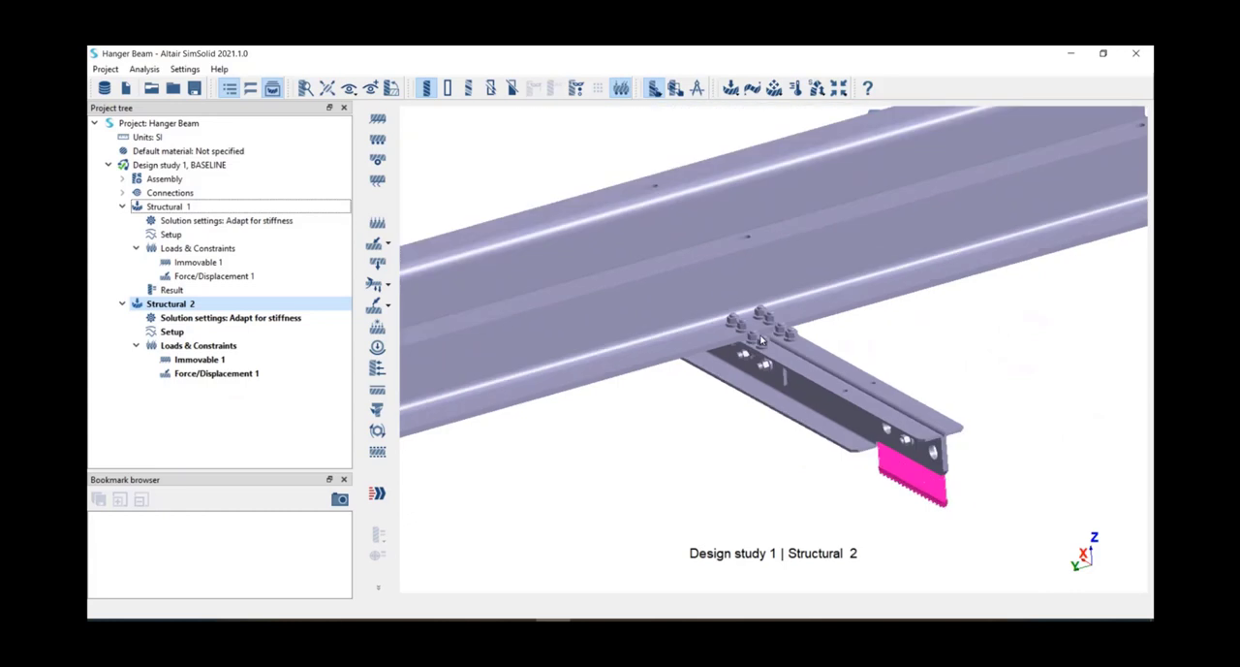
pyautogui.scroll(-3, 761, 334)
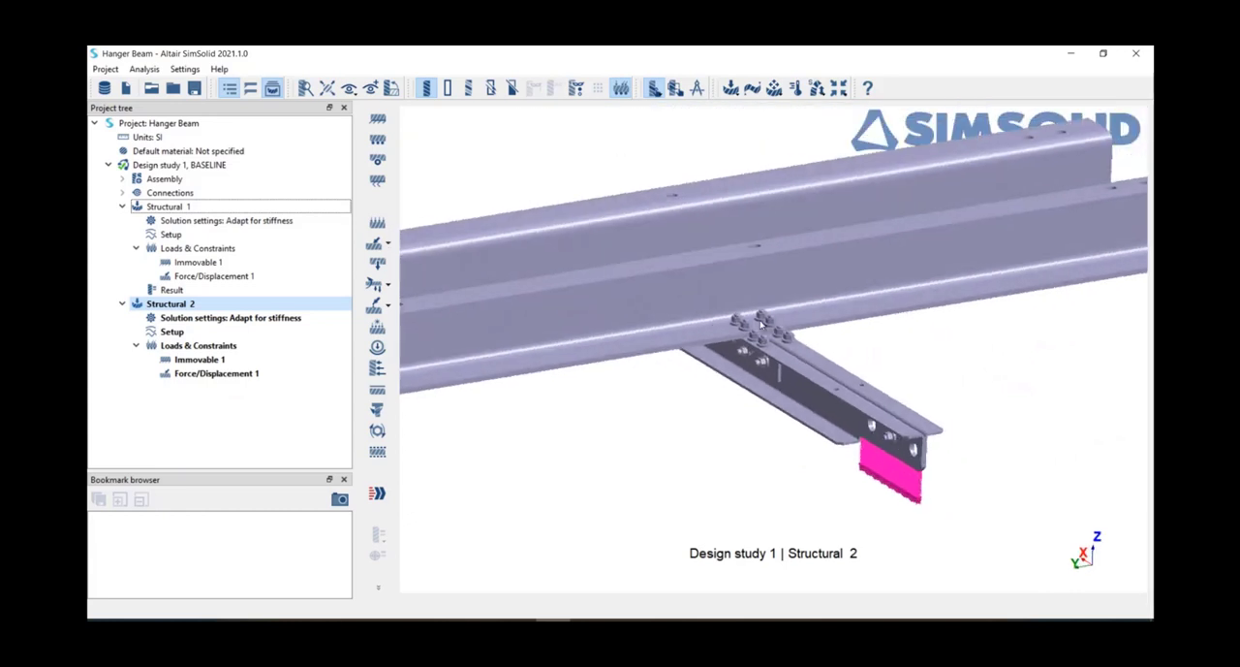
pyautogui.scroll(2, 756, 329)
pyautogui.scroll(-3, 704, 266)
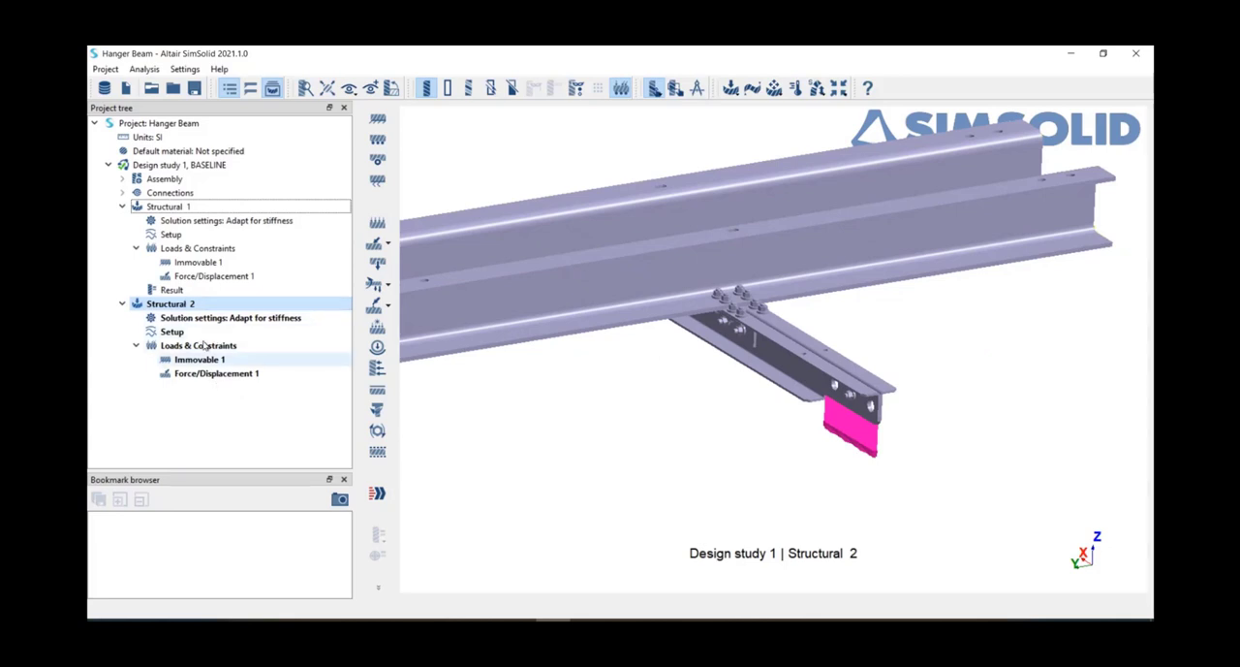
pyautogui.click(155, 306)
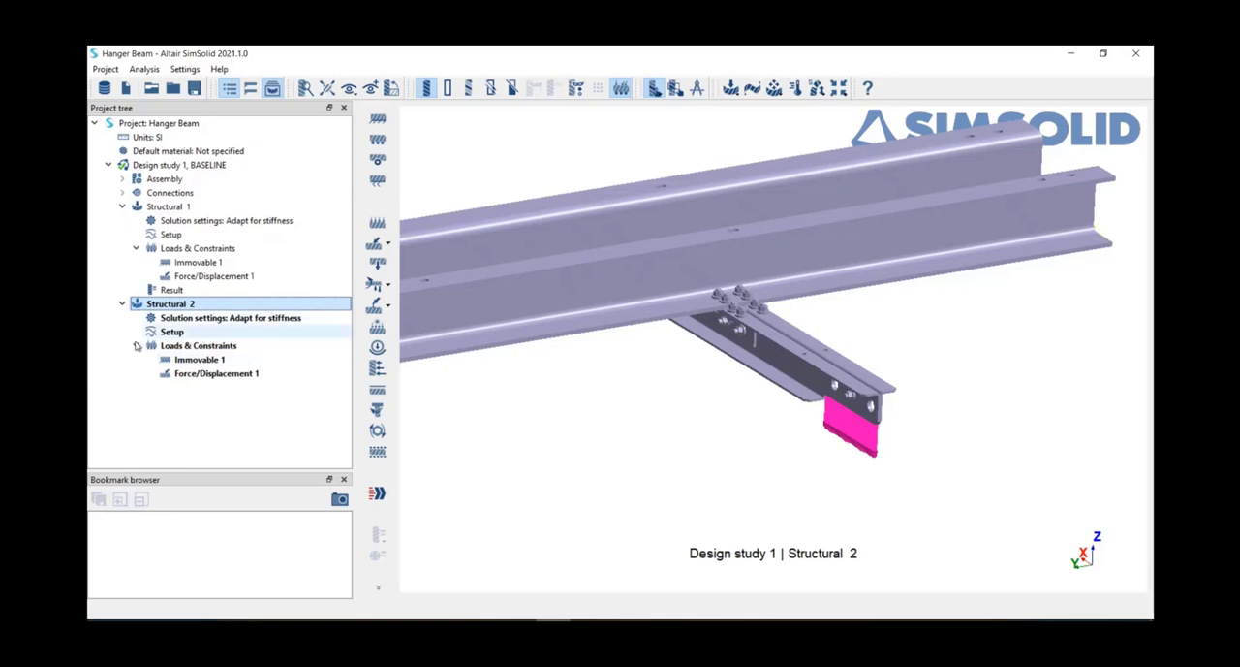
pyautogui.click(187, 318)
pyautogui.doubleClick(186, 319)
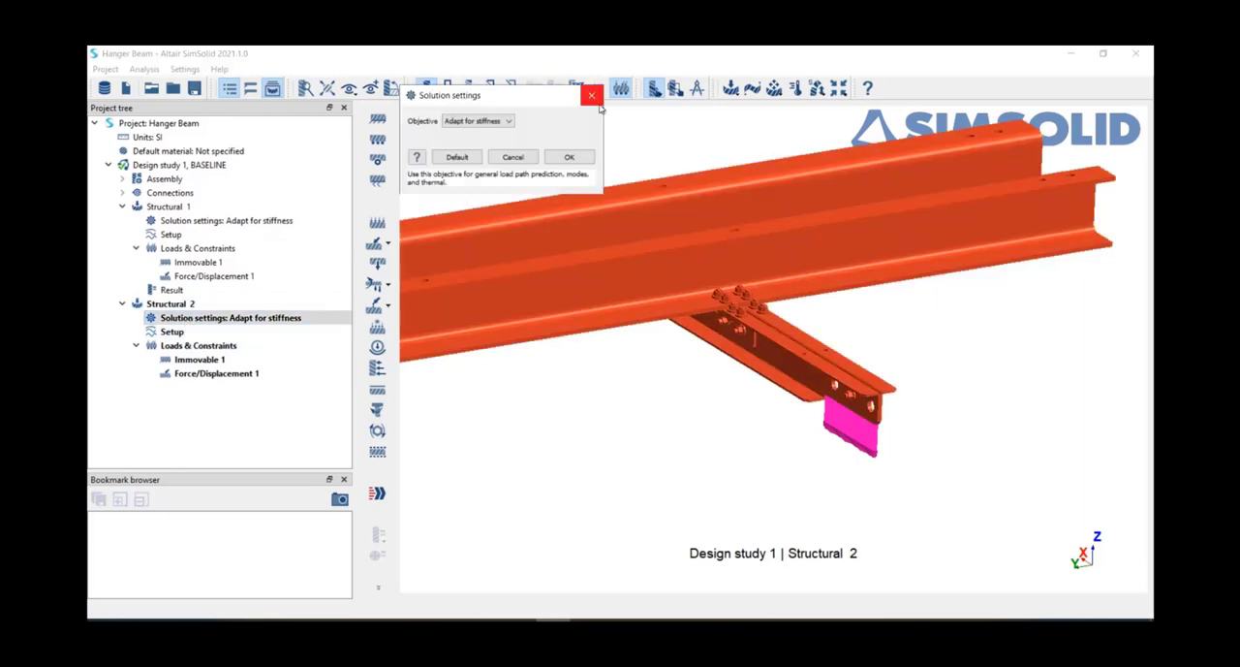
pyautogui.click(595, 97)
# Step: Try to combine separating contact with material and geometric non-linearity in the Structural 2 analysis settings
pyautogui.doubleClick(182, 333)
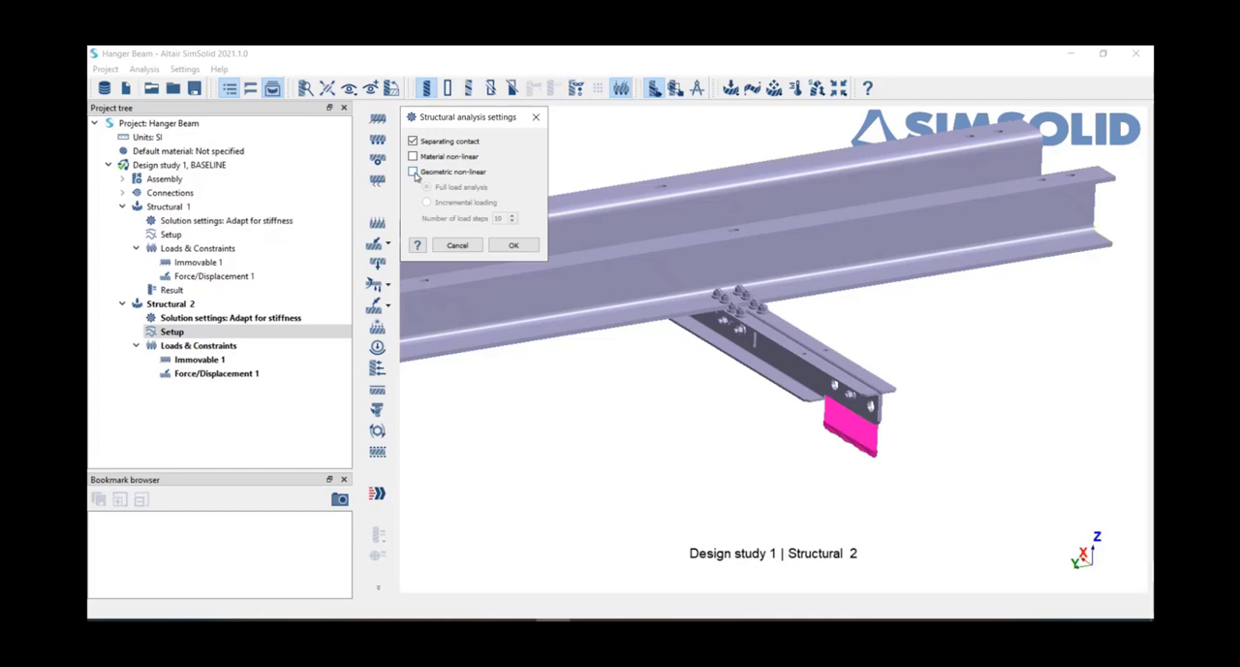
pyautogui.click(412, 172)
pyautogui.click(412, 157)
pyautogui.click(511, 247)
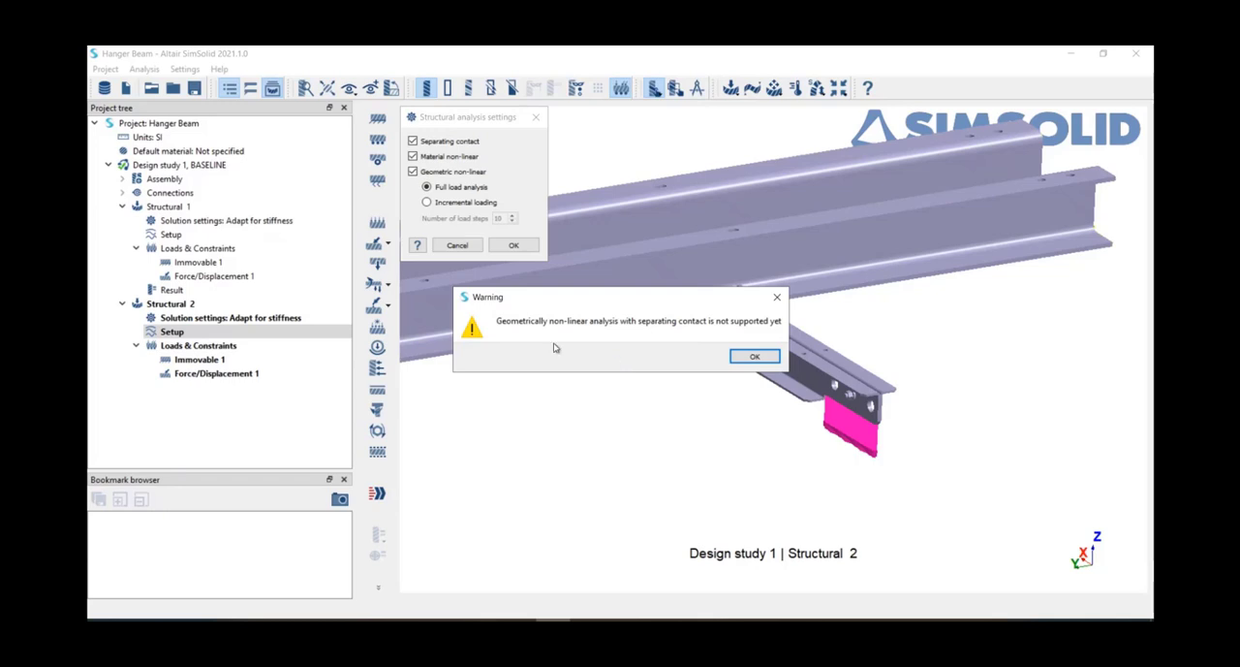
pyautogui.click(755, 357)
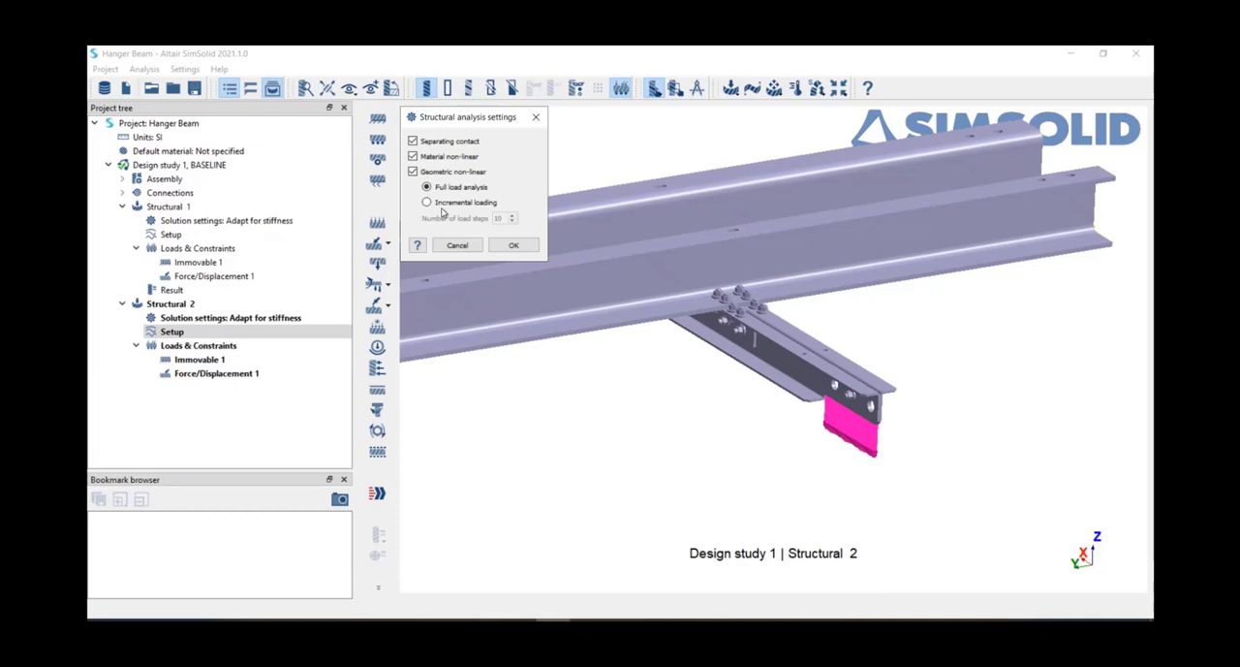
# Step: Turn off material and geometric non-linearity, and apply the Structural 2 settings with only separating contact enabled
pyautogui.click(413, 156)
pyautogui.click(413, 172)
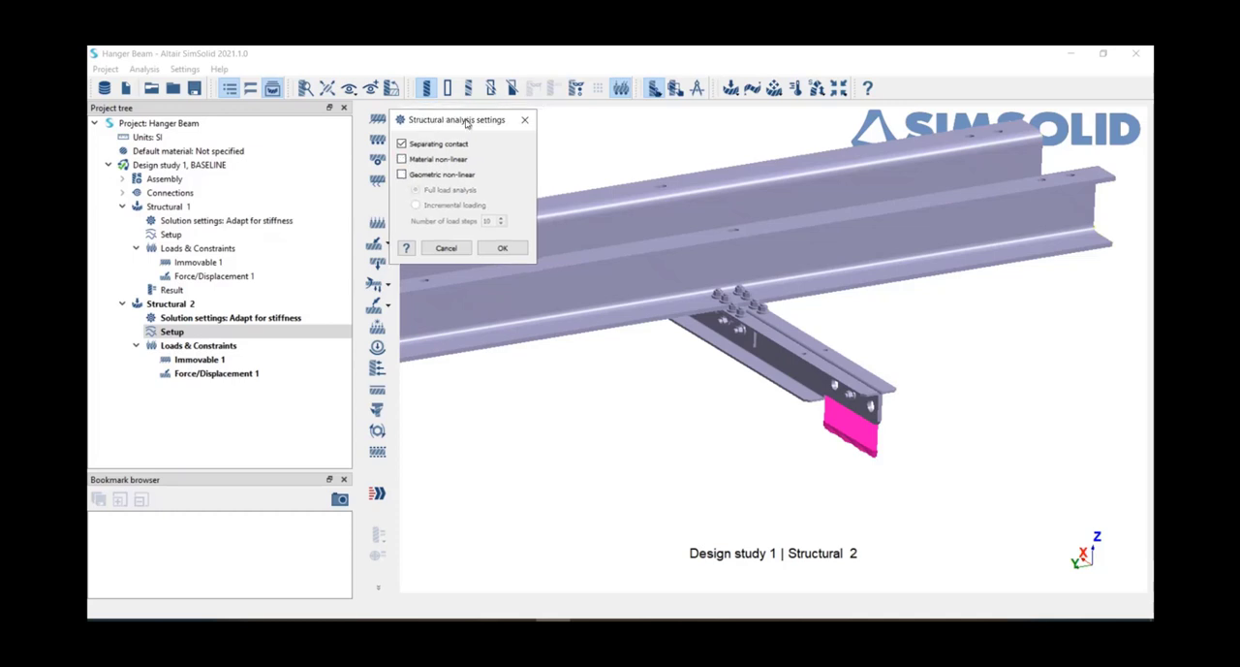
pyautogui.click(514, 245)
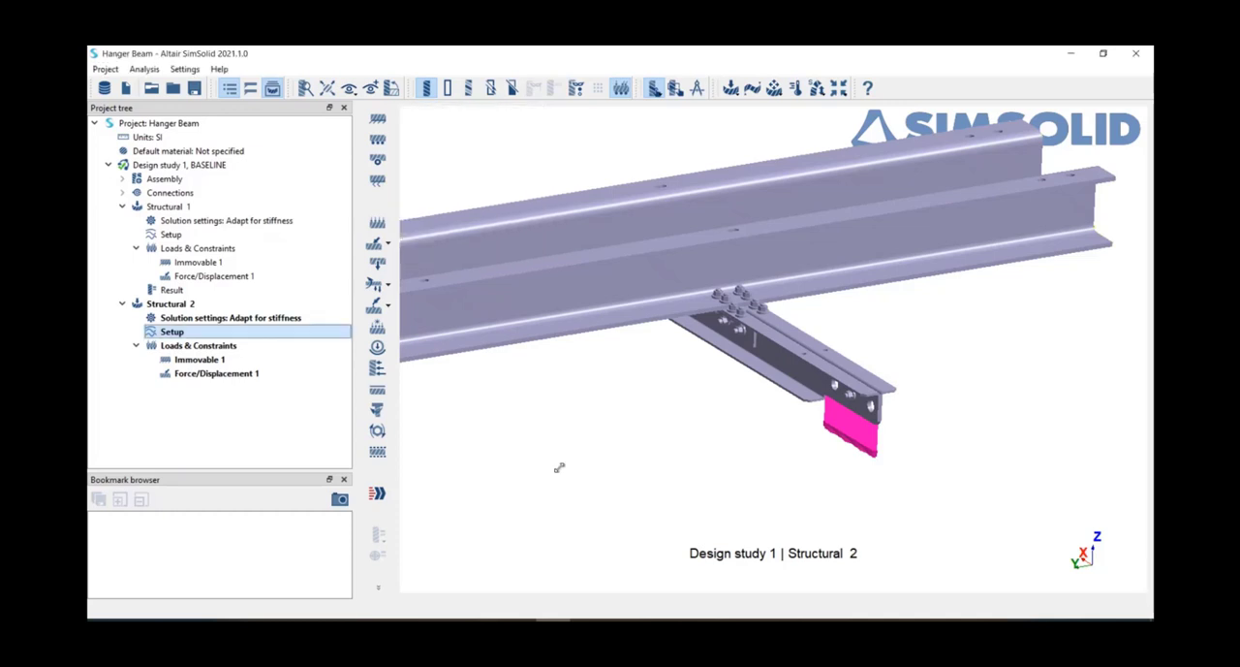
# Step: Review the contact conditions of the Lowerbeam part nearest the loaded end, focusing on its bolted joint
pyautogui.moveTo(559, 467); pyautogui.dragTo(579, 466)
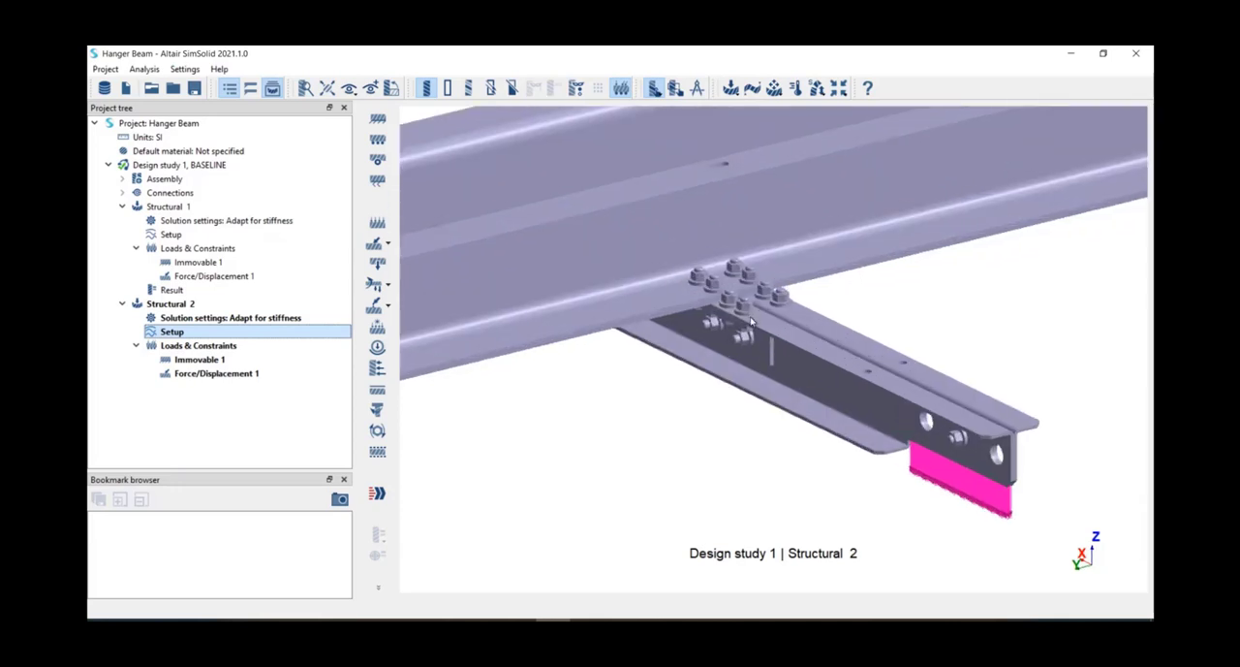
pyautogui.rightClick(801, 272)
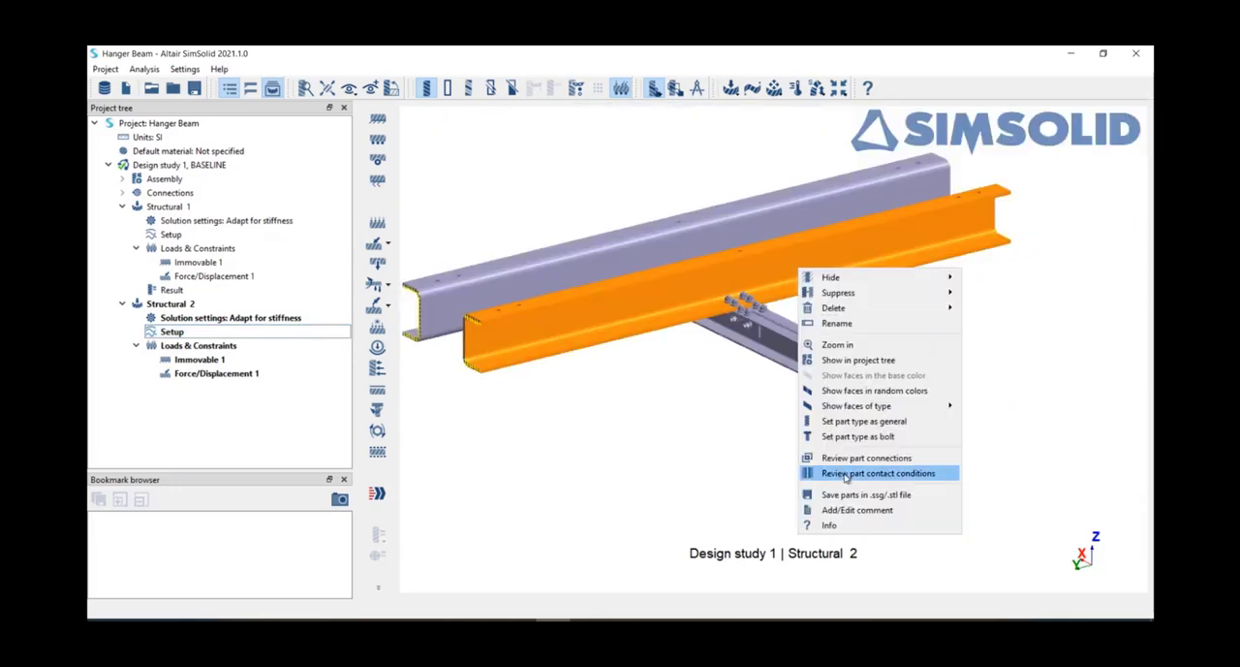
pyautogui.click(911, 473)
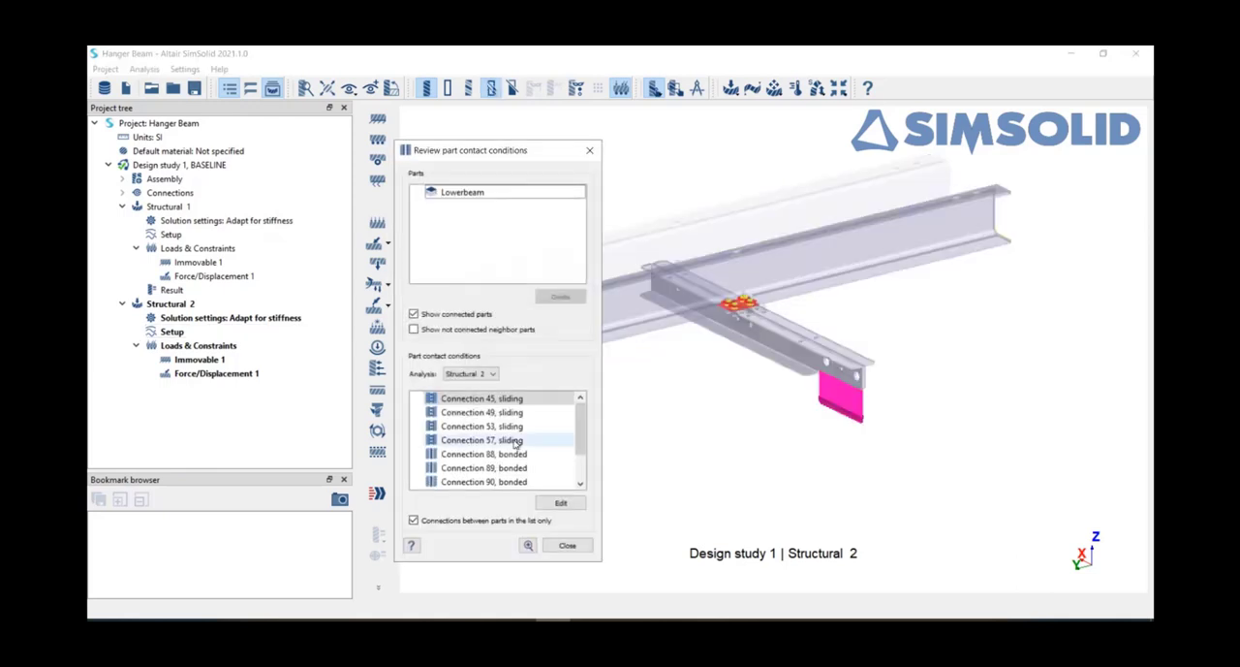
pyautogui.scroll(-1, 517, 466)
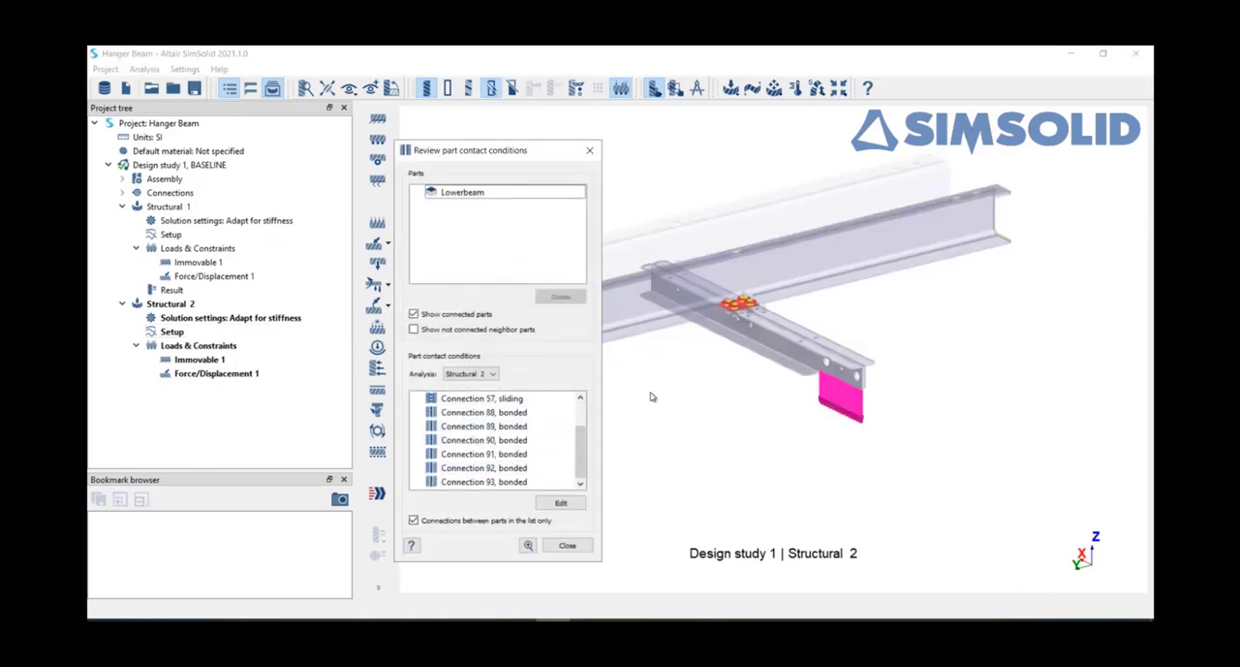
pyautogui.moveTo(721, 297); pyautogui.dragTo(729, 321, button='right')
pyautogui.scroll(5, 737, 329)
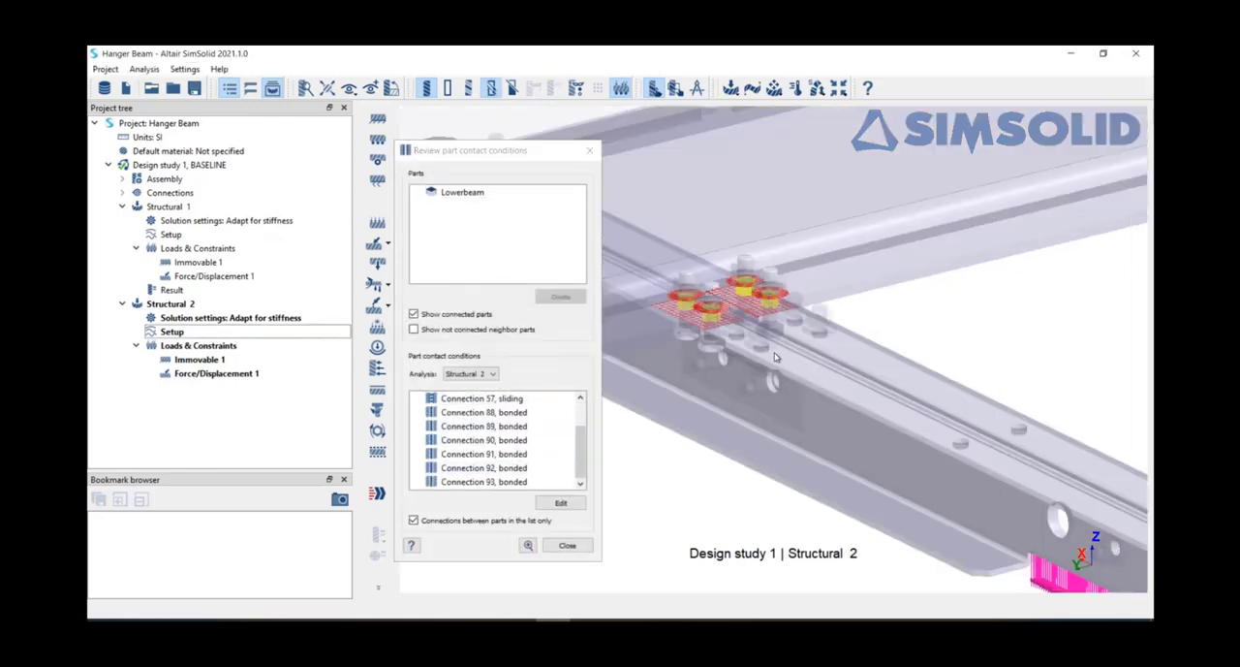
pyautogui.scroll(3, 494, 436)
# Step: Change bonded connections 88 and 89 to separating contact for Structural 2, and close the contact conditions review
pyautogui.click(481, 412)
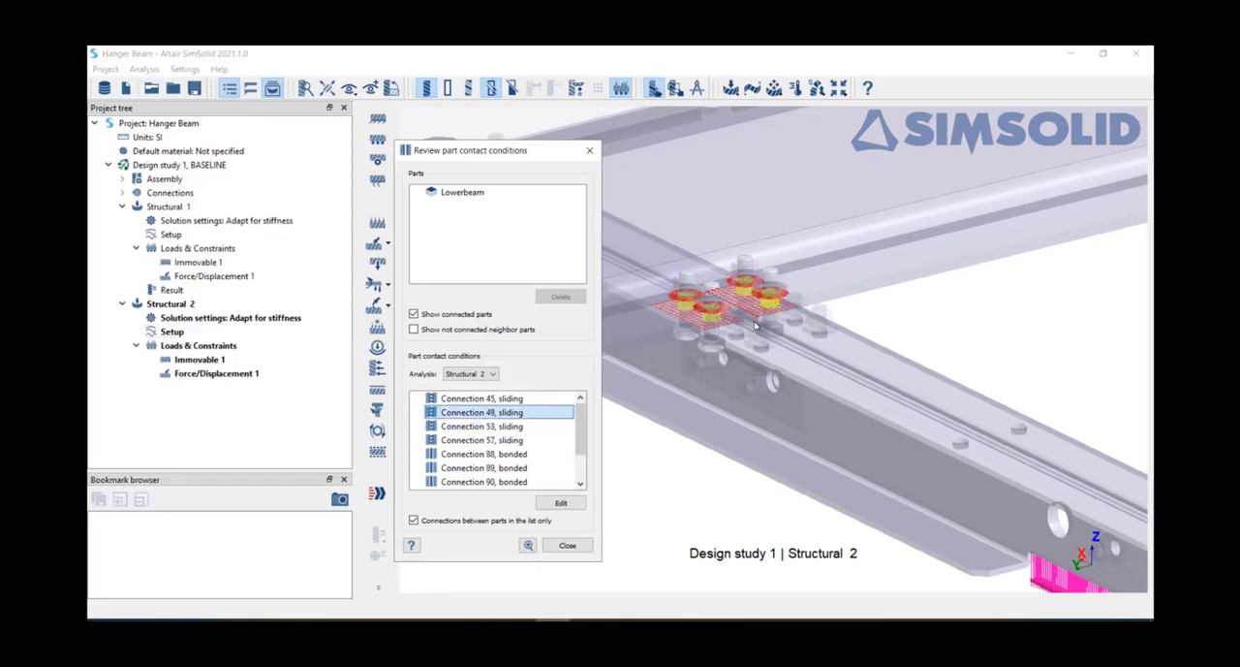
pyautogui.click(489, 428)
pyautogui.press('Down')
pyautogui.press('Down')
pyautogui.press('Down')
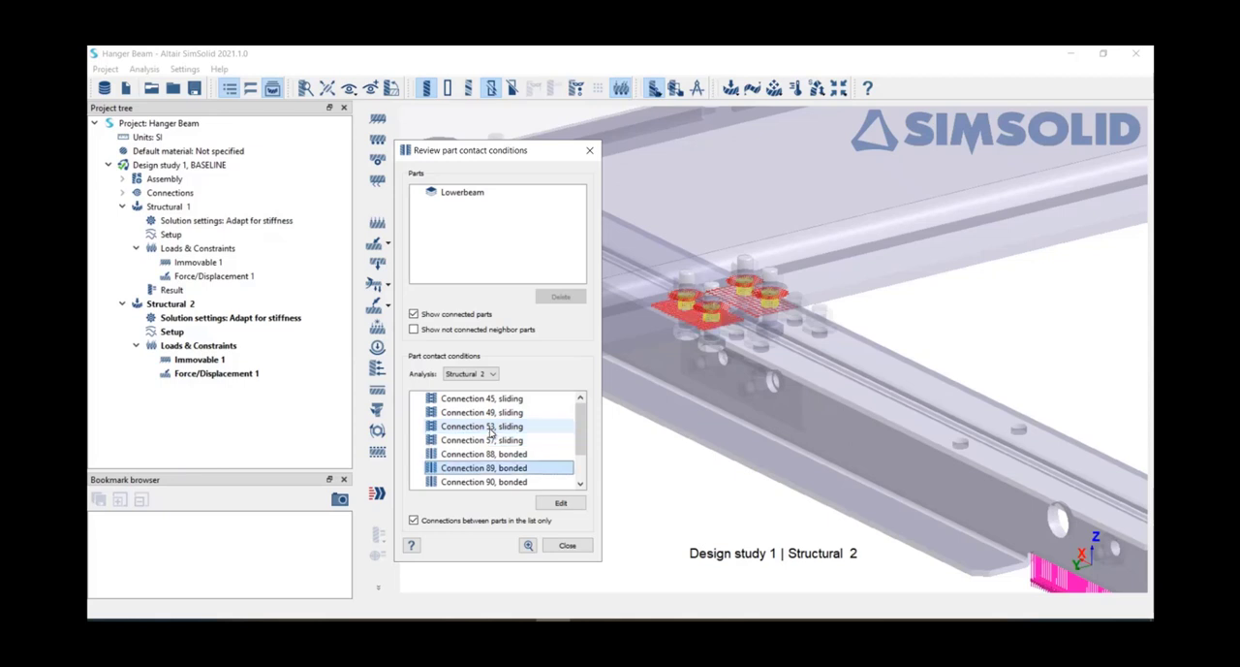
pyautogui.press('Up')
pyautogui.press('Up')
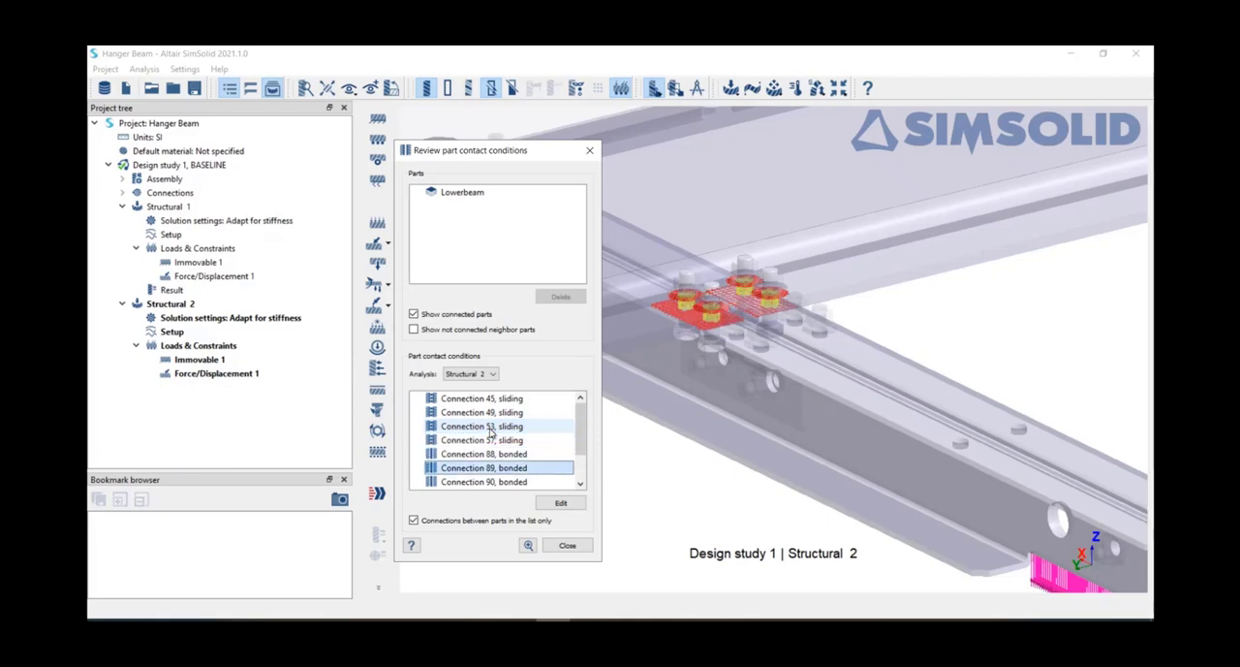
pyautogui.press('Down')
pyautogui.hotkey('shift', 'Down')
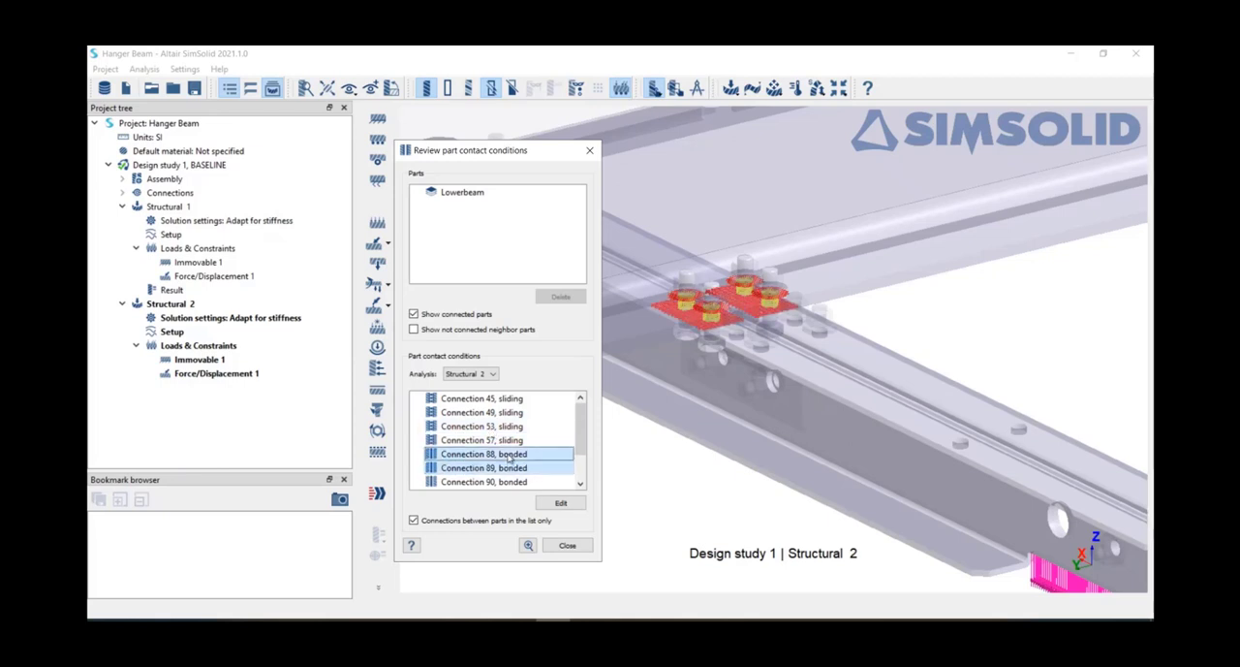
pyautogui.click(544, 507)
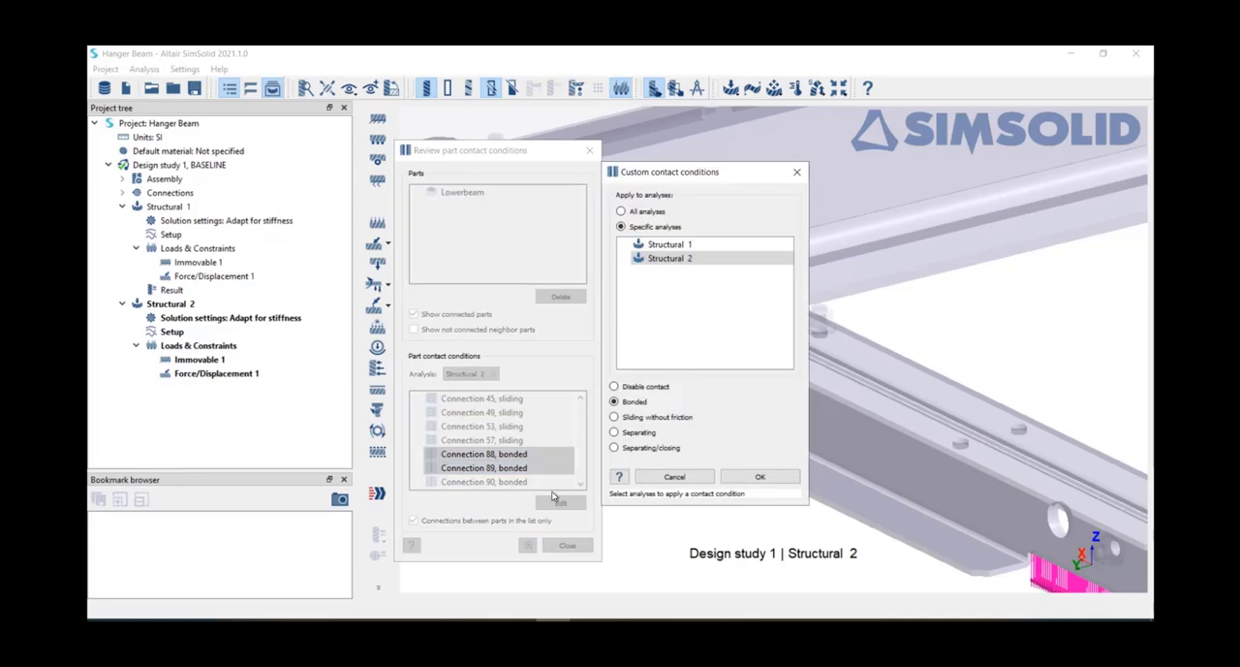
pyautogui.click(638, 433)
pyautogui.click(761, 509)
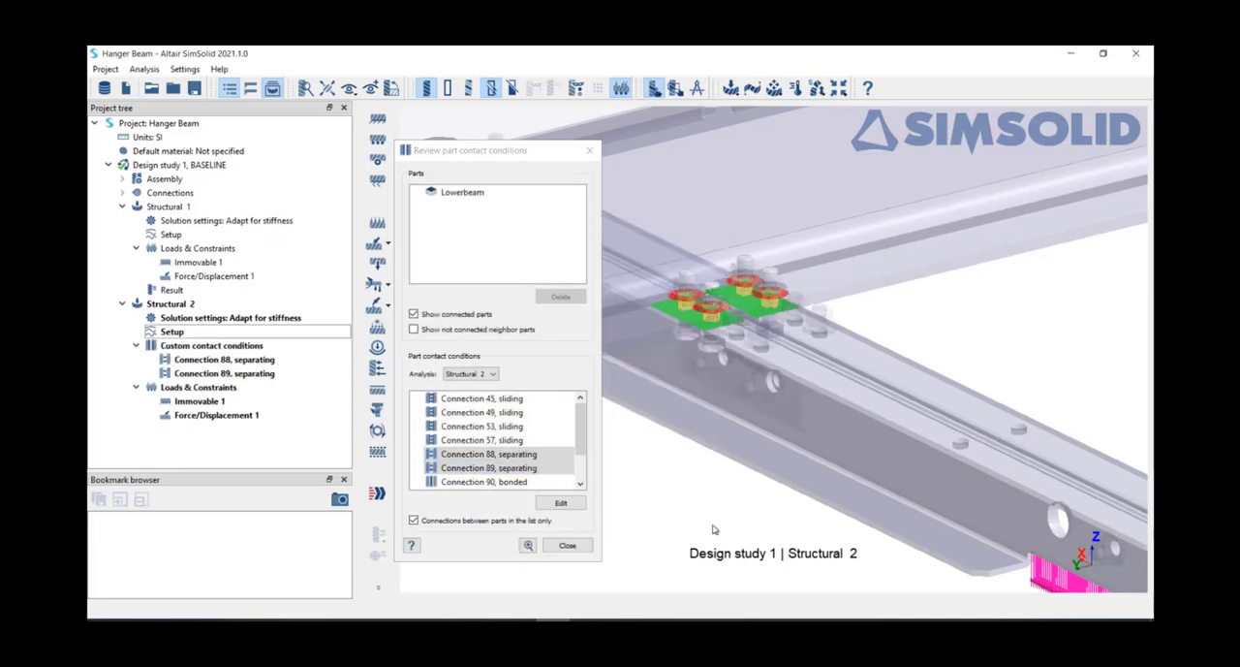
pyautogui.click(581, 548)
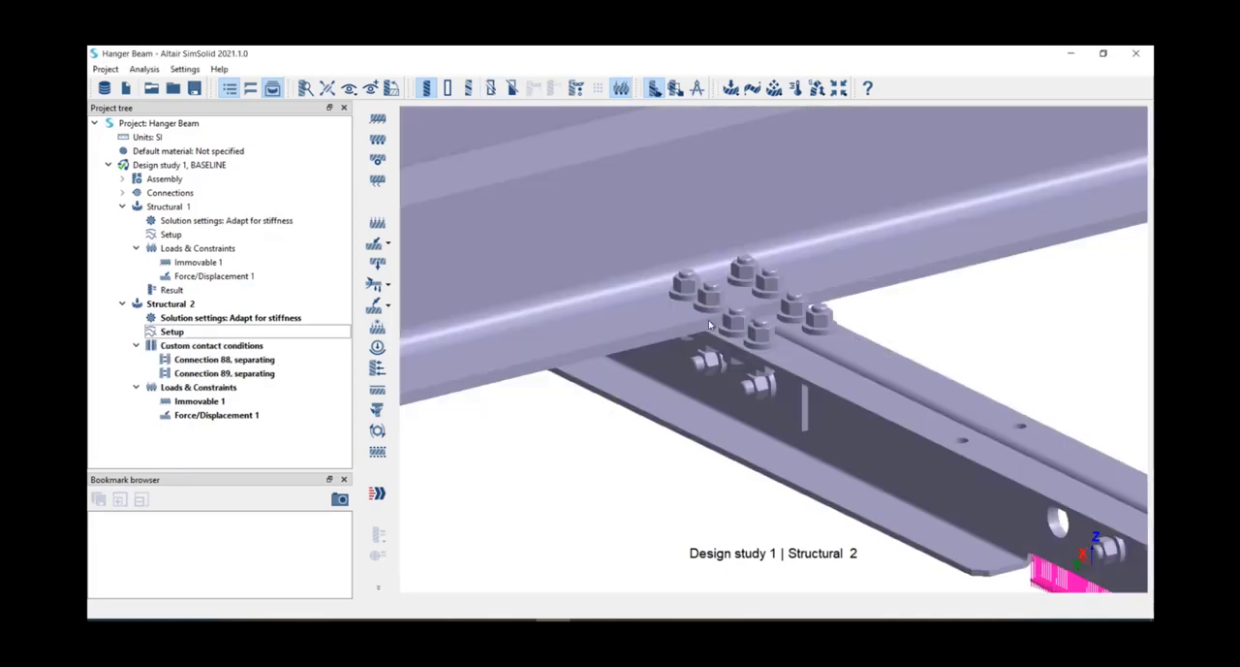
# Step: Open the contact conditions review for the other Lowerbeam part, where it is bolted to the crossing beam
pyautogui.moveTo(726, 334); pyautogui.dragTo(475, 321, button='right')
pyautogui.scroll(5, 476, 320)
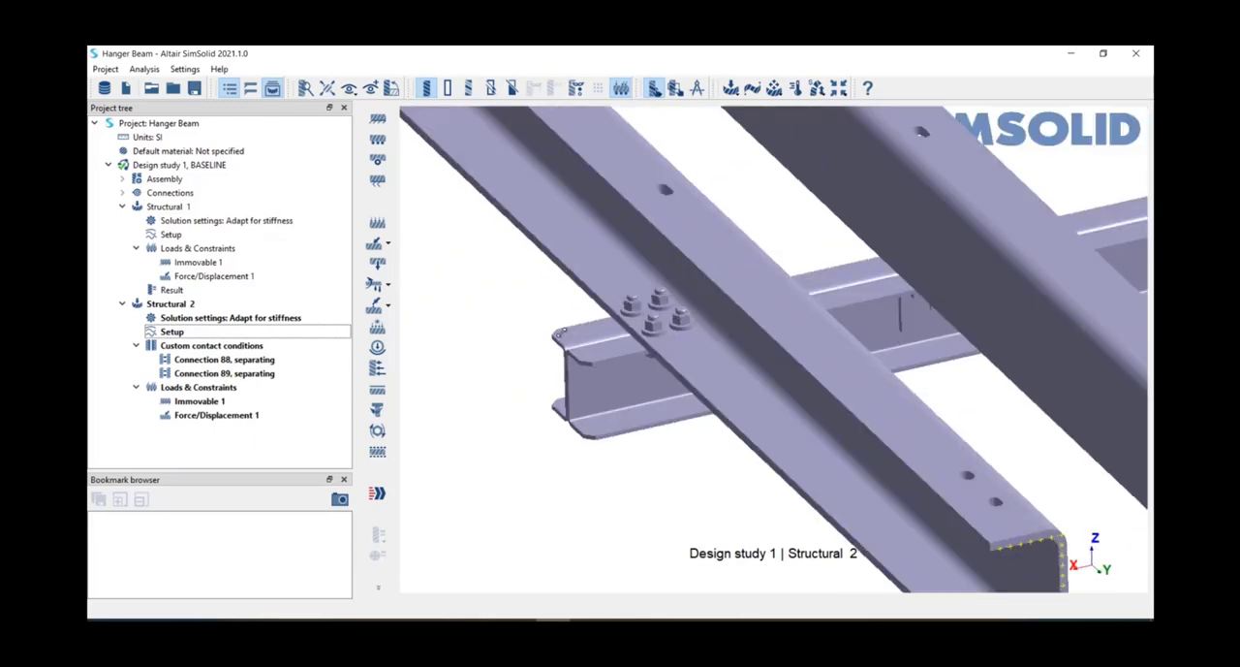
pyautogui.moveTo(704, 363); pyautogui.dragTo(698, 361, button='right')
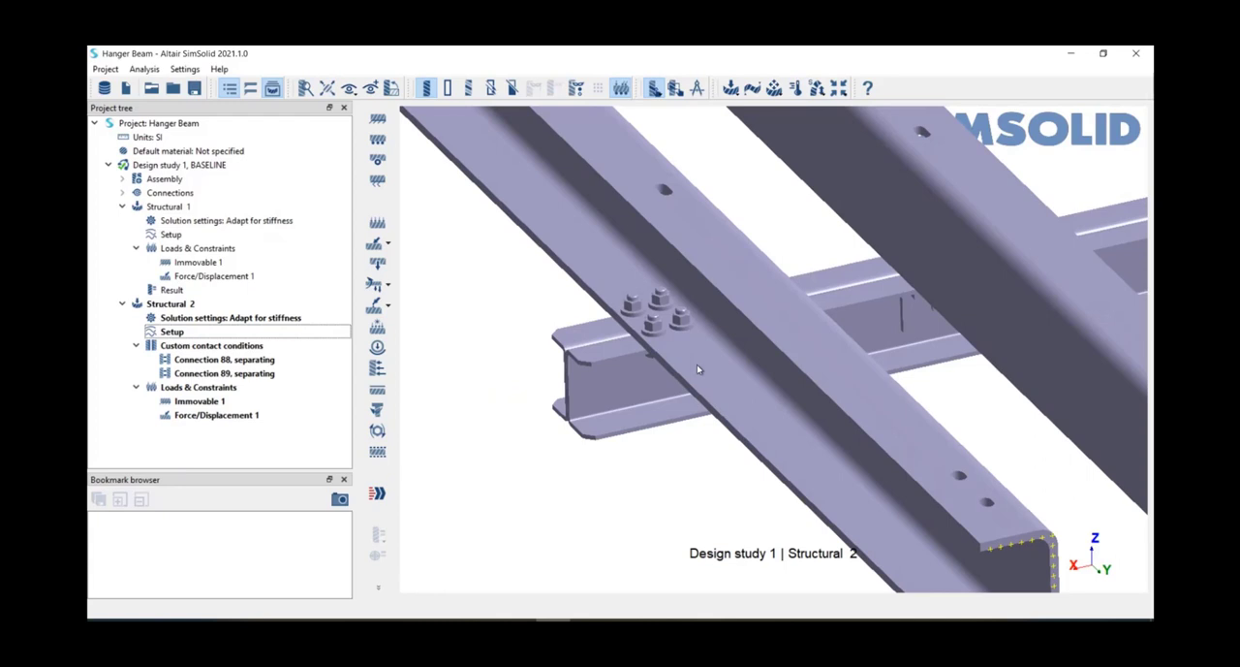
pyautogui.click(697, 365)
pyautogui.rightClick(696, 364)
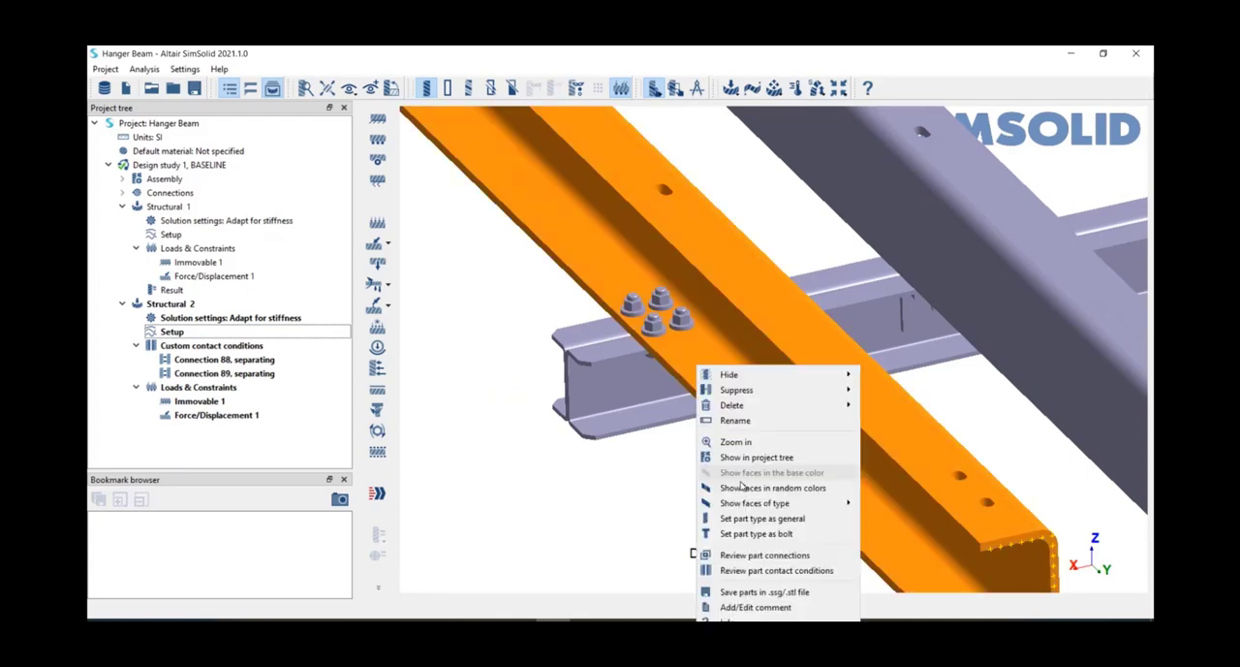
pyautogui.click(773, 570)
pyautogui.scroll(-3, 504, 450)
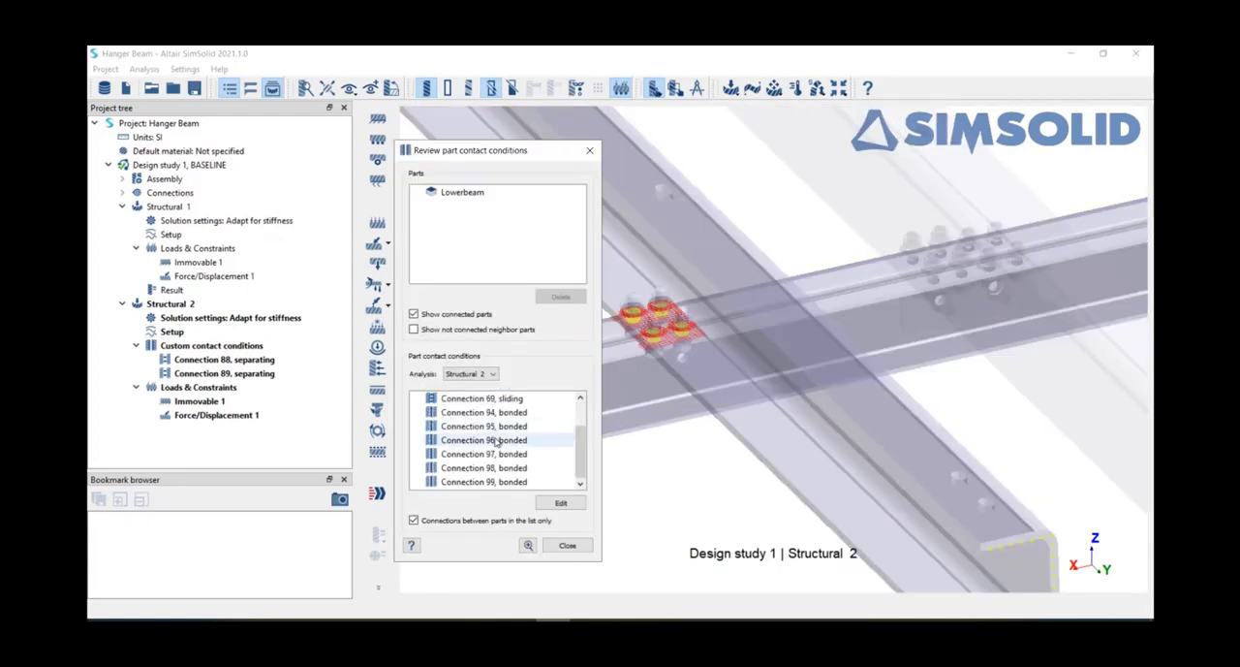
# Step: Change bonded connections 94 and 95 to separating contact for Structural 2, and close the contact conditions review
pyautogui.click(524, 471)
pyautogui.click(523, 482)
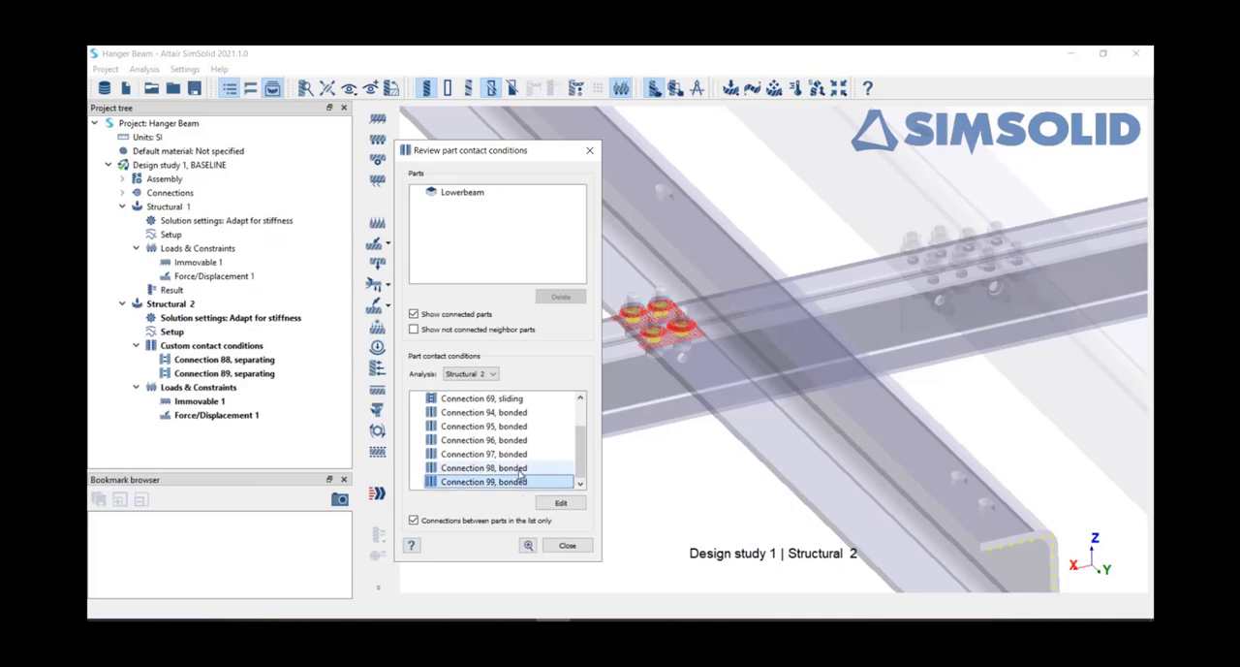
pyautogui.click(521, 443)
pyautogui.press('Up')
pyautogui.press('Up')
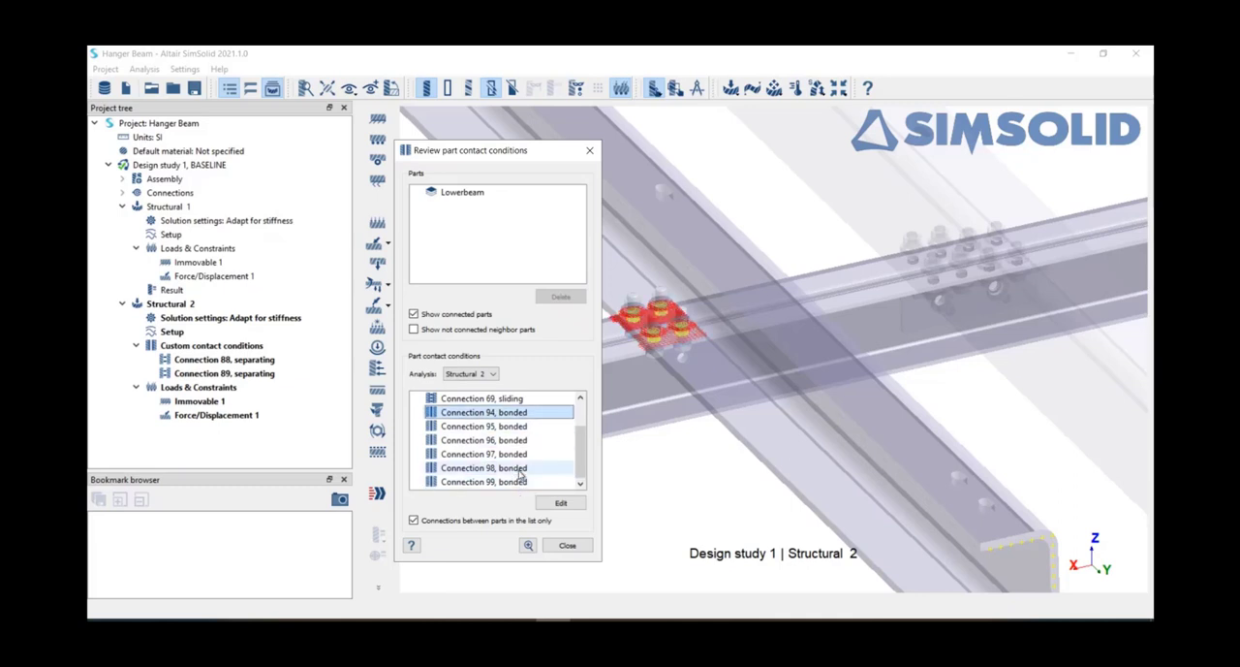
pyautogui.keyDown('shift'); pyautogui.click(514, 426); pyautogui.keyUp('shift')
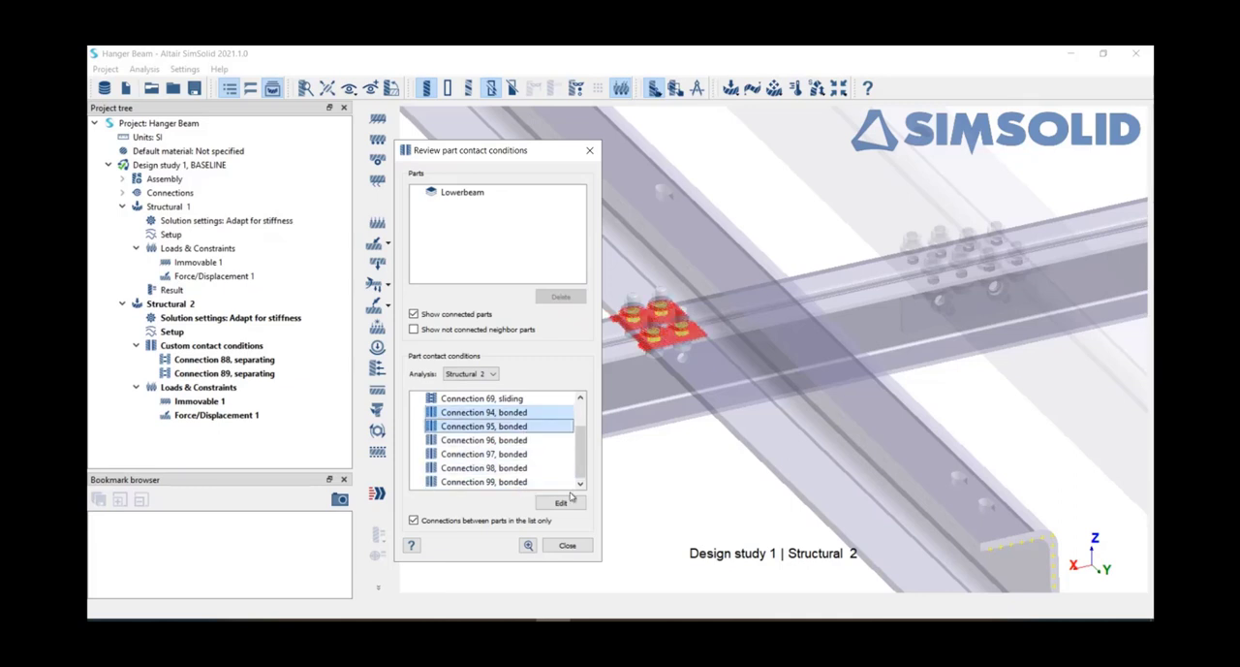
pyautogui.click(572, 504)
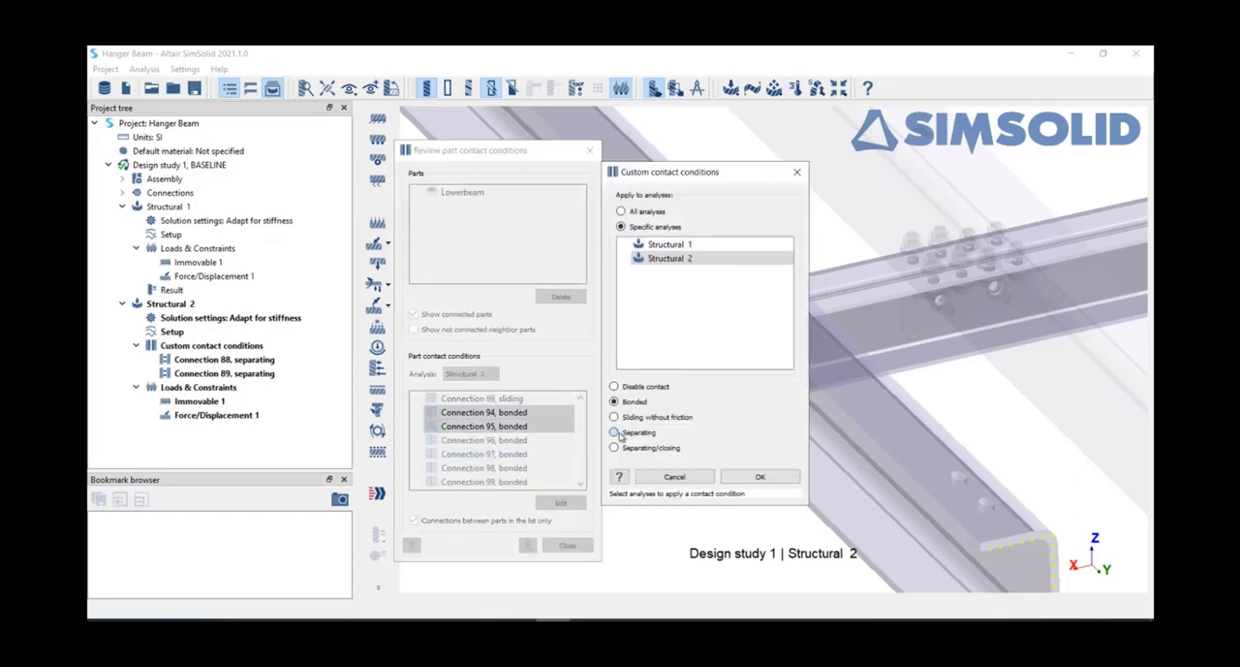
pyautogui.click(613, 432)
pyautogui.click(761, 508)
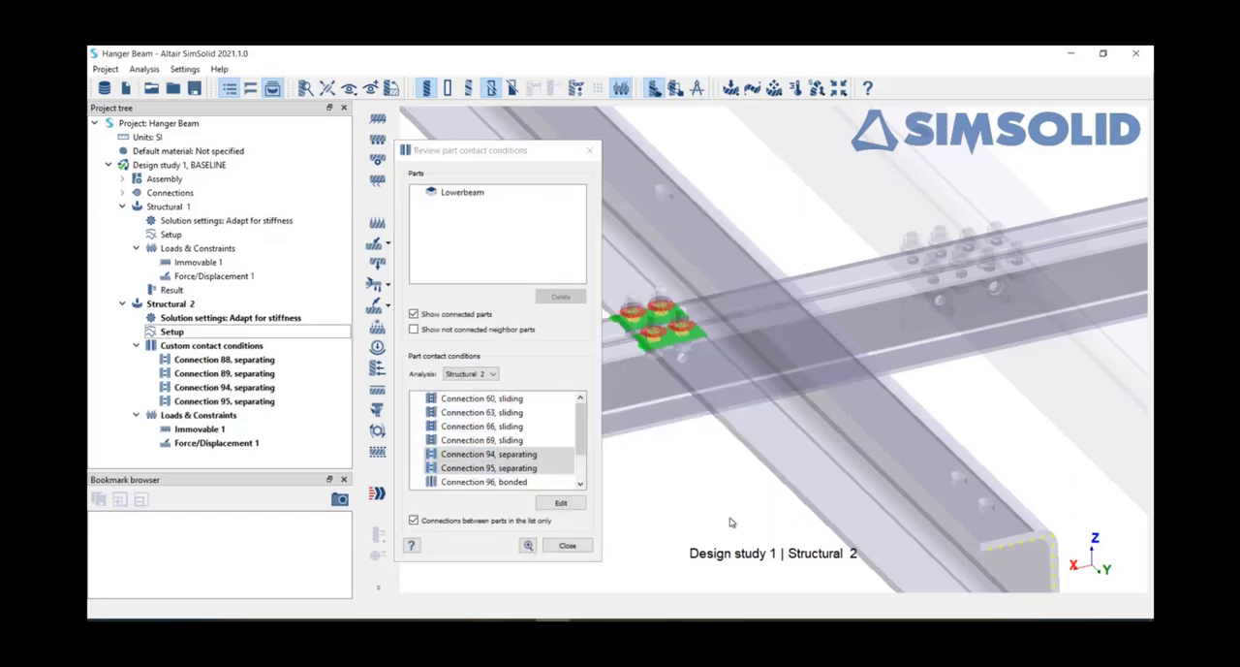
pyautogui.click(567, 545)
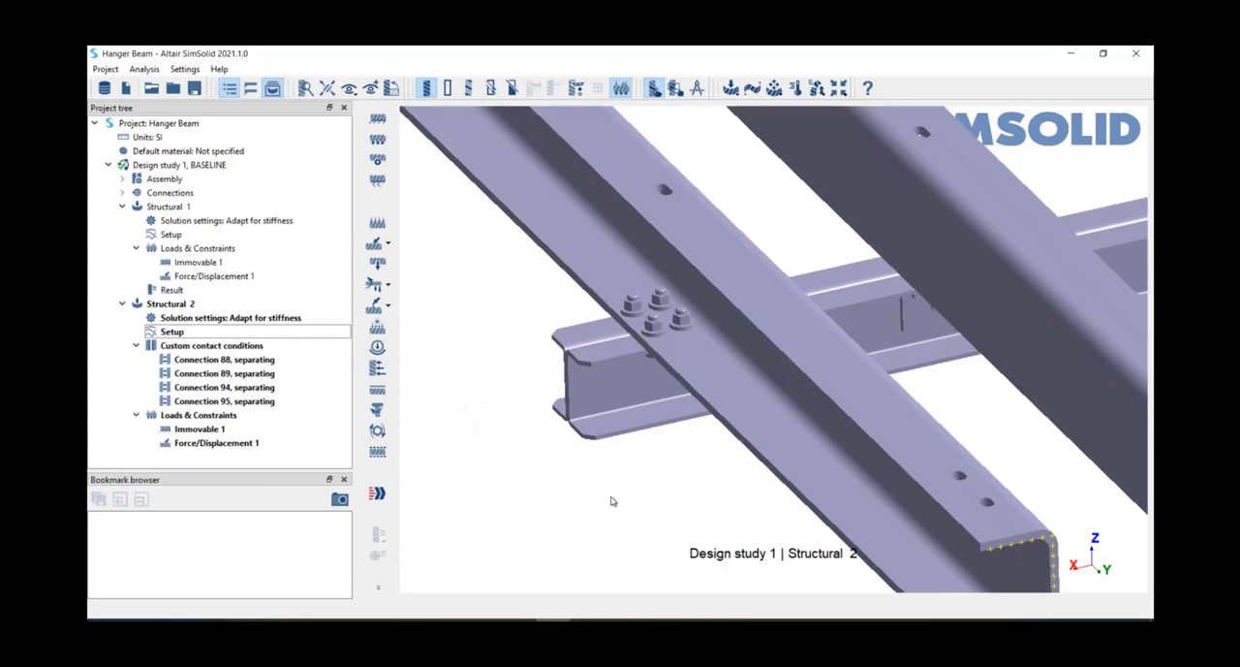
# Step: Display the parts of the assembly in individual colours, viewed from the loaded bracket side
pyautogui.scroll(-5, 615, 501)
pyautogui.moveTo(645, 493); pyautogui.dragTo(612, 481, button='right')
pyautogui.moveTo(611, 481); pyautogui.dragTo(911, 313)
pyautogui.click(469, 89)
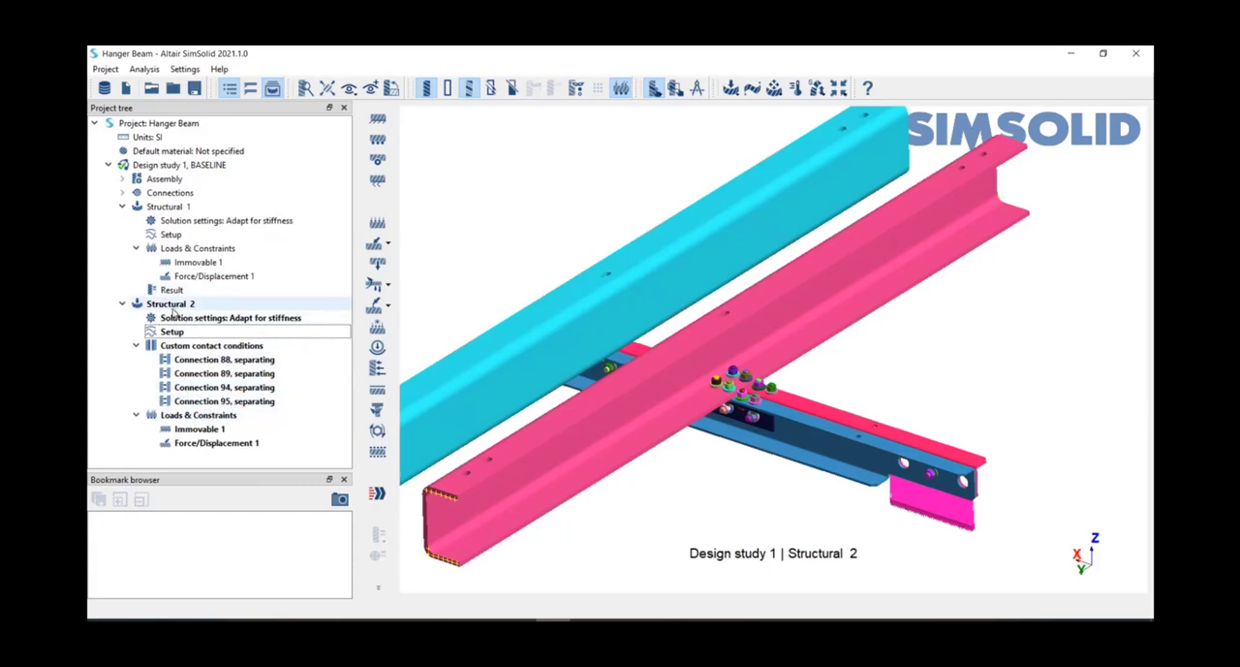
# Step: Rename the Structural 2 analysis as nonlinear and solve it
pyautogui.click(174, 312)
pyautogui.rightClick(174, 311)
pyautogui.click(192, 342)
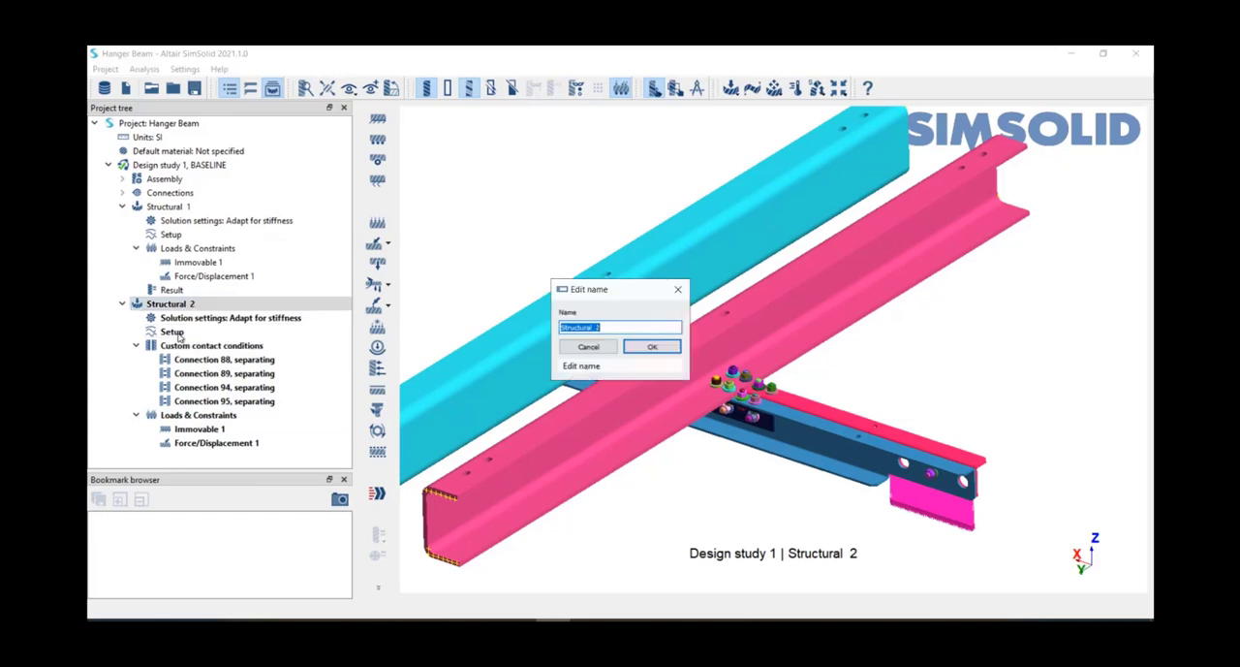
pyautogui.press('BackSpace')
pyautogui.write('no')
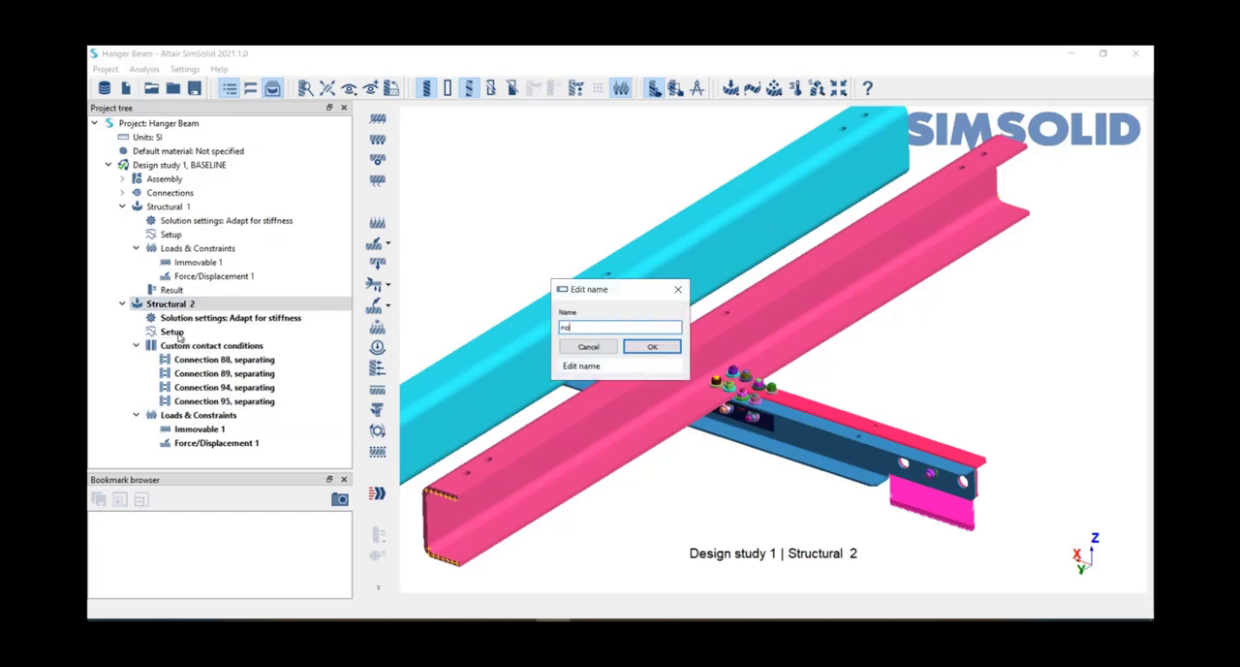
pyautogui.write('nlinear')
pyautogui.press('Return')
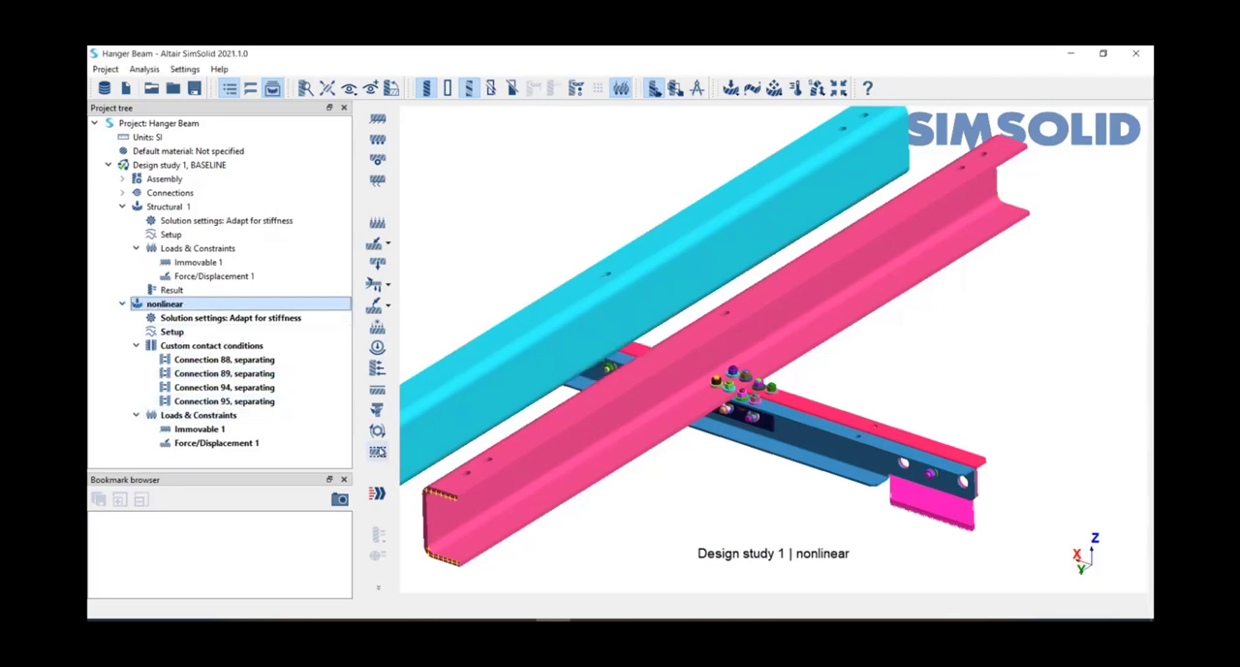
pyautogui.click(378, 493)
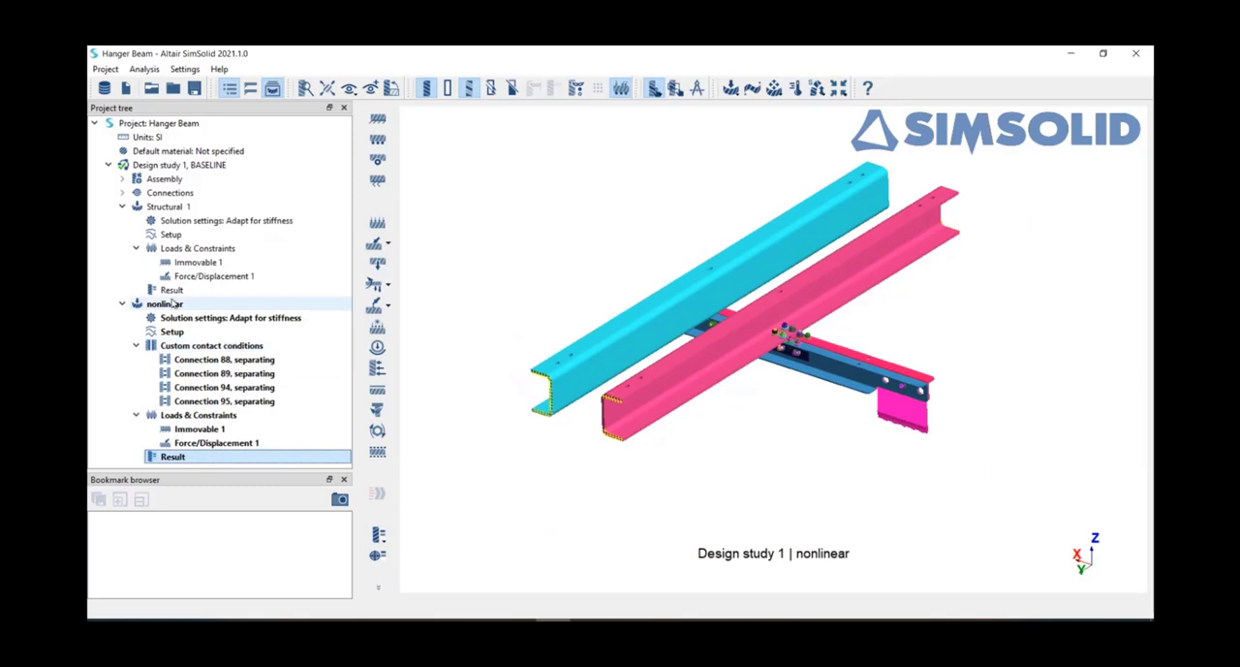
# Step: Plot the normal traction at separating connections 88, 89, 94 and 95 from the nonlinear results, and examine both bolted joints
pyautogui.click(172, 292)
pyautogui.click(379, 588)
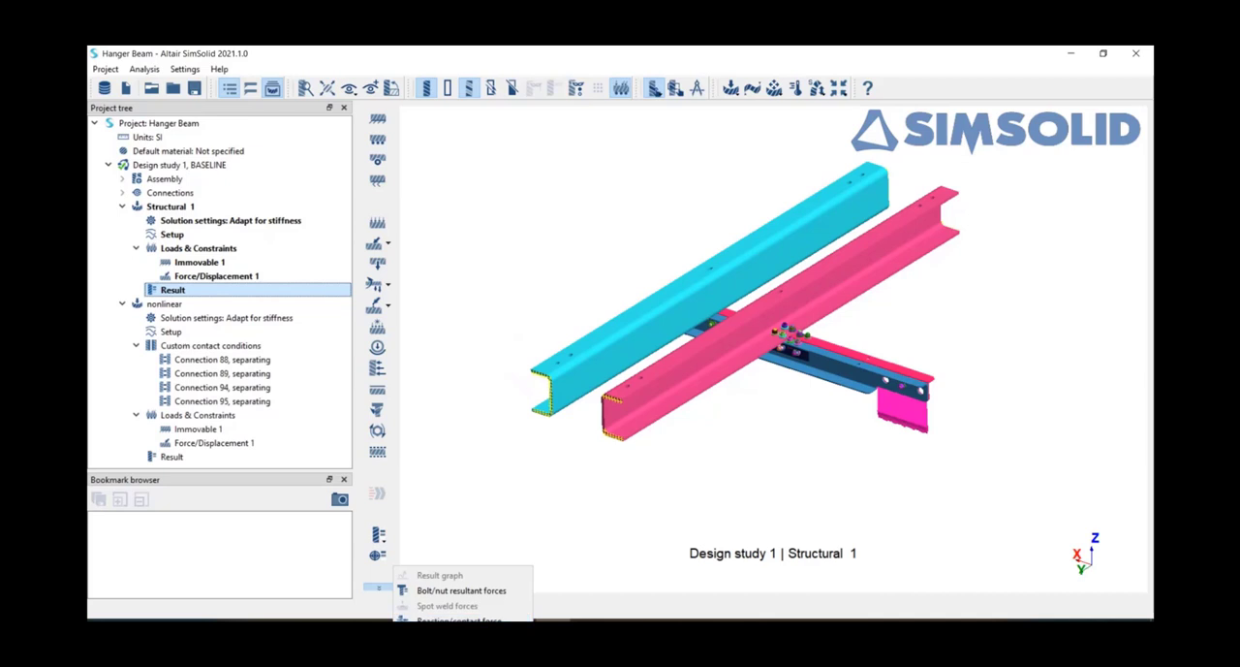
pyautogui.click(172, 458)
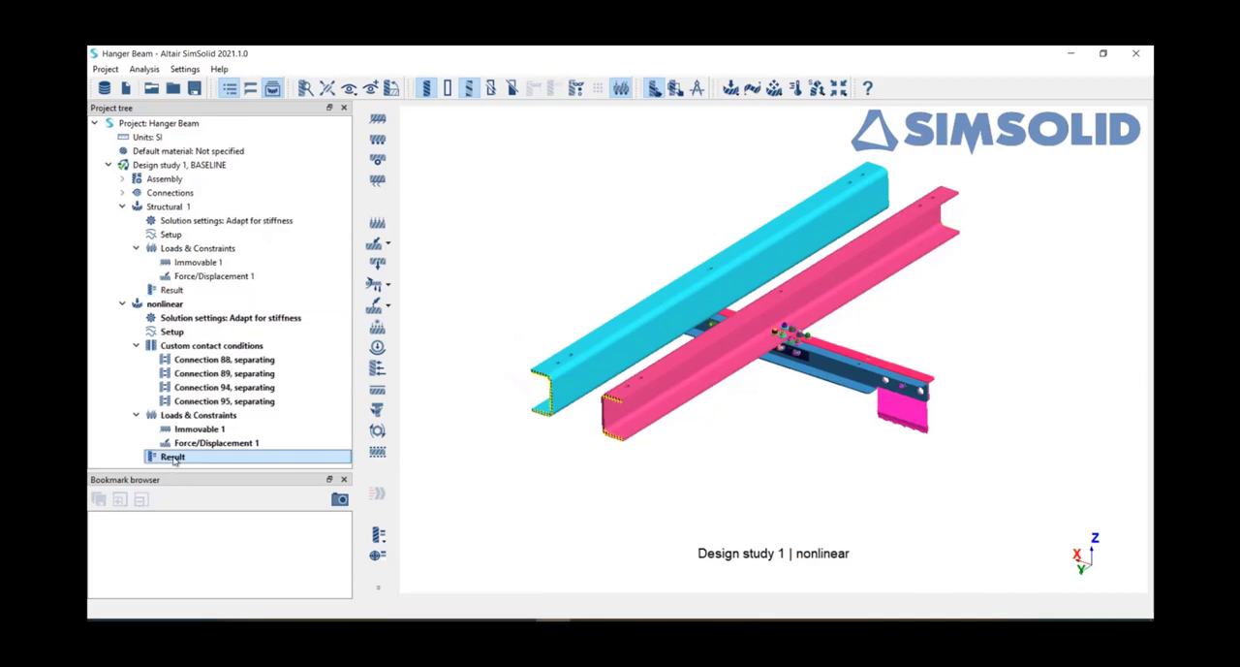
pyautogui.click(378, 586)
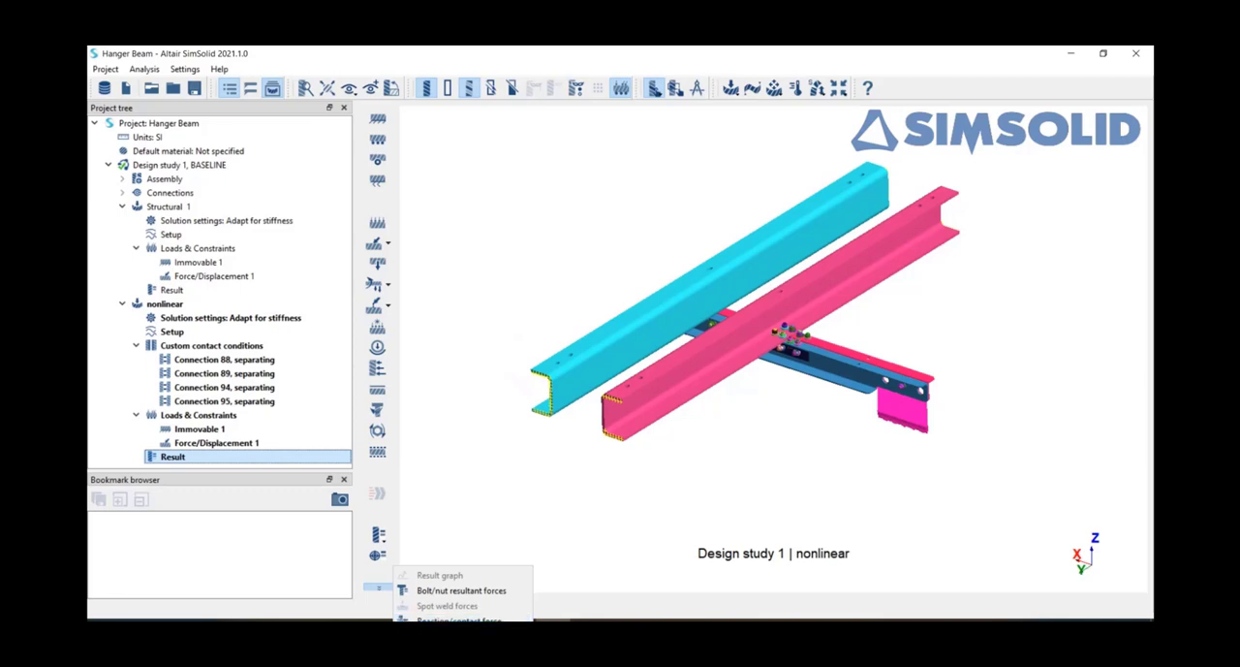
pyautogui.click(459, 636)
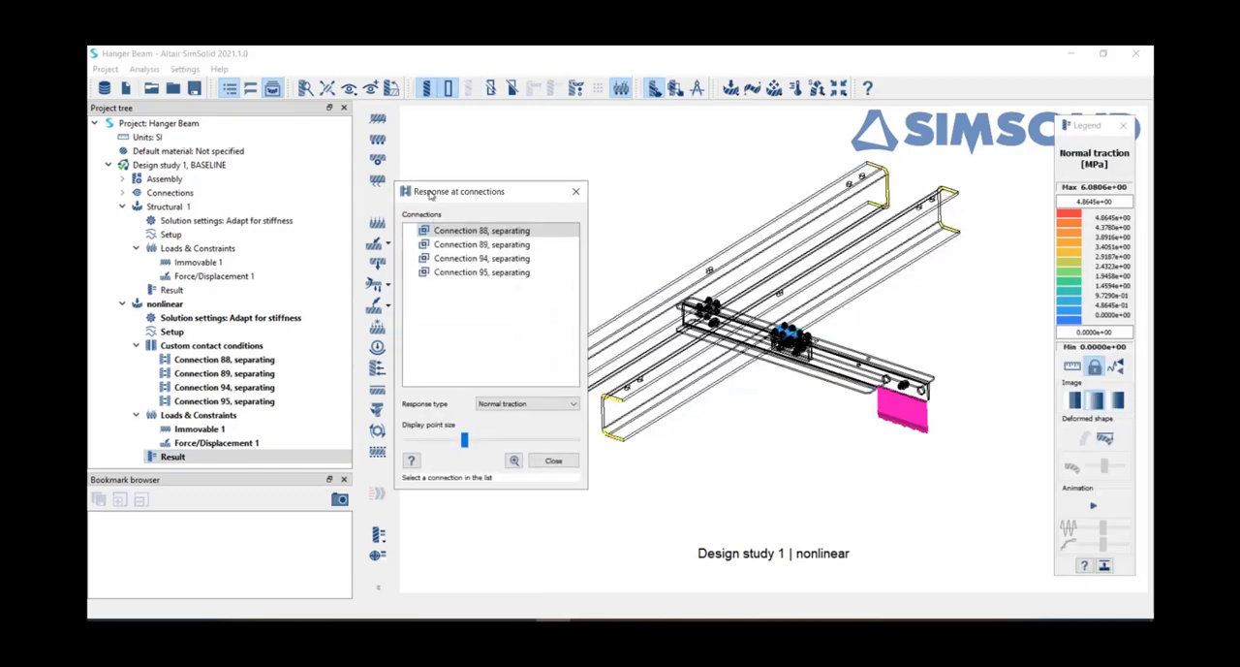
pyautogui.moveTo(462, 216); pyautogui.dragTo(269, 141)
pyautogui.keyDown('shift'); pyautogui.click(293, 229); pyautogui.keyUp('shift')
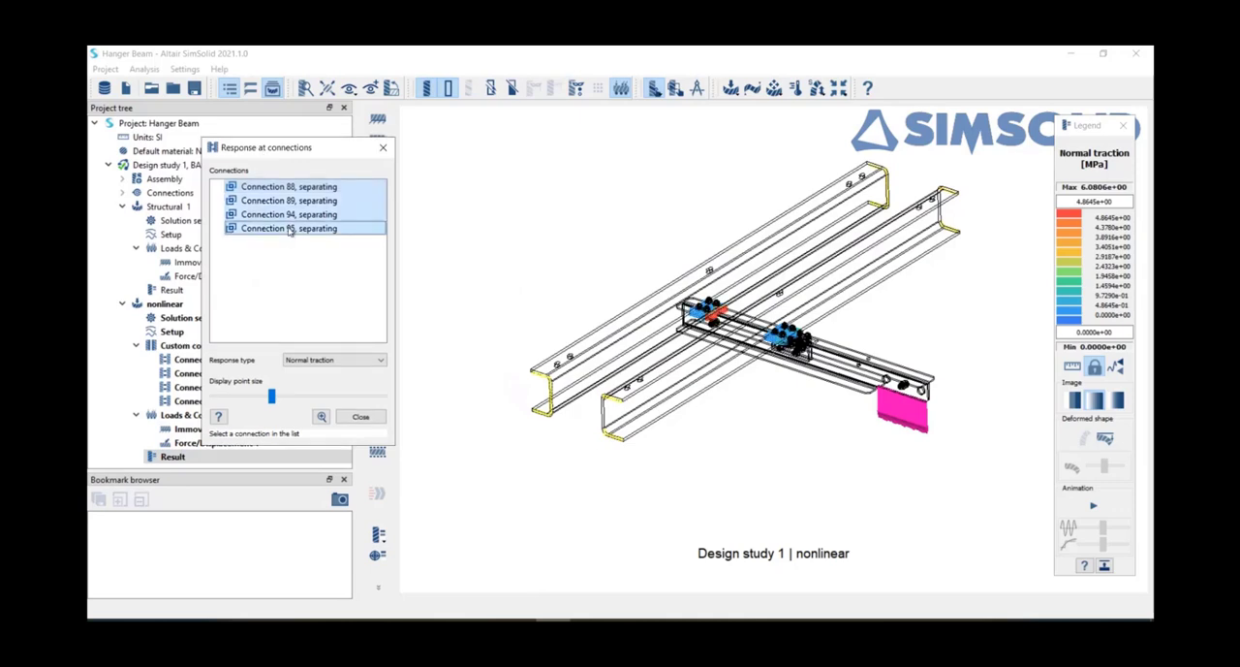
pyautogui.scroll(5, 736, 359)
pyautogui.scroll(3, 760, 366)
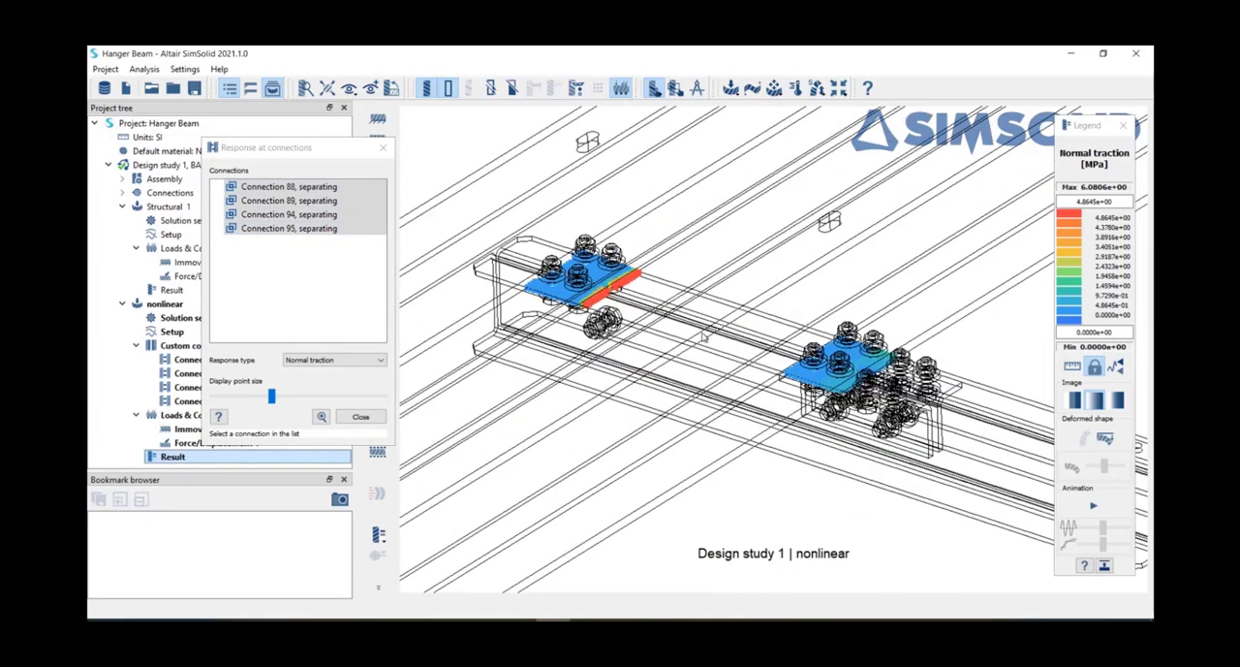
pyautogui.scroll(2, 775, 382)
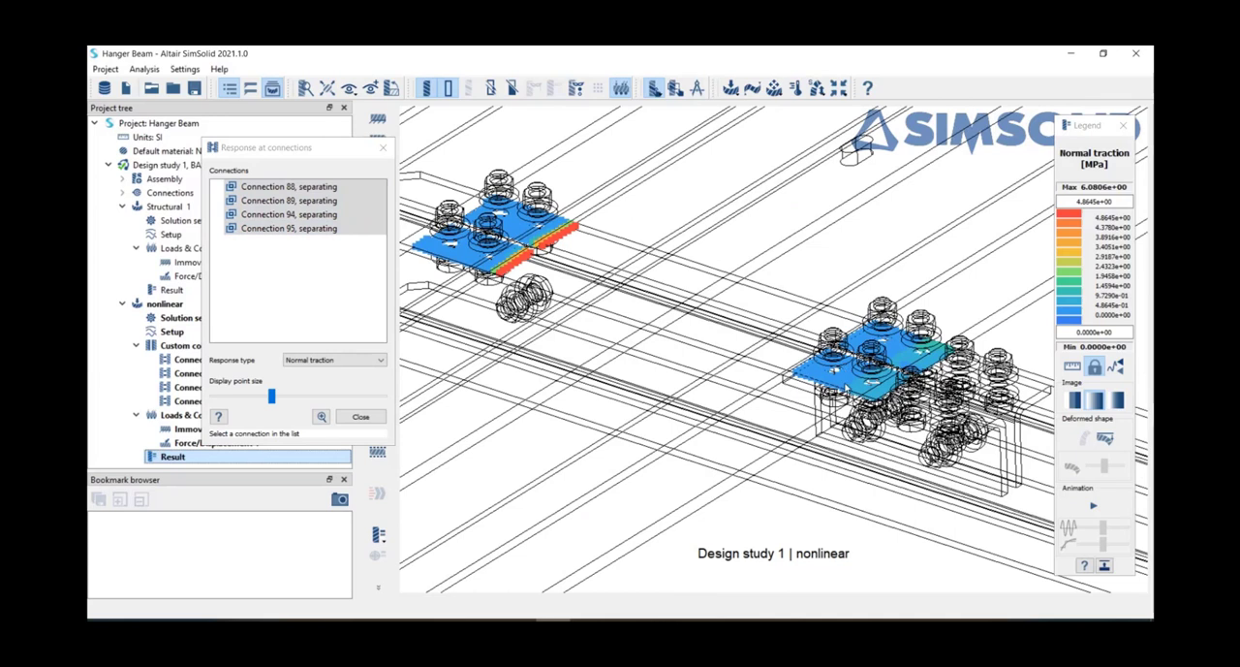
# Step: Plot the Opening response at the four separating connections, compare the gaps at both bolted joints, and close the connection response
pyautogui.click(340, 360)
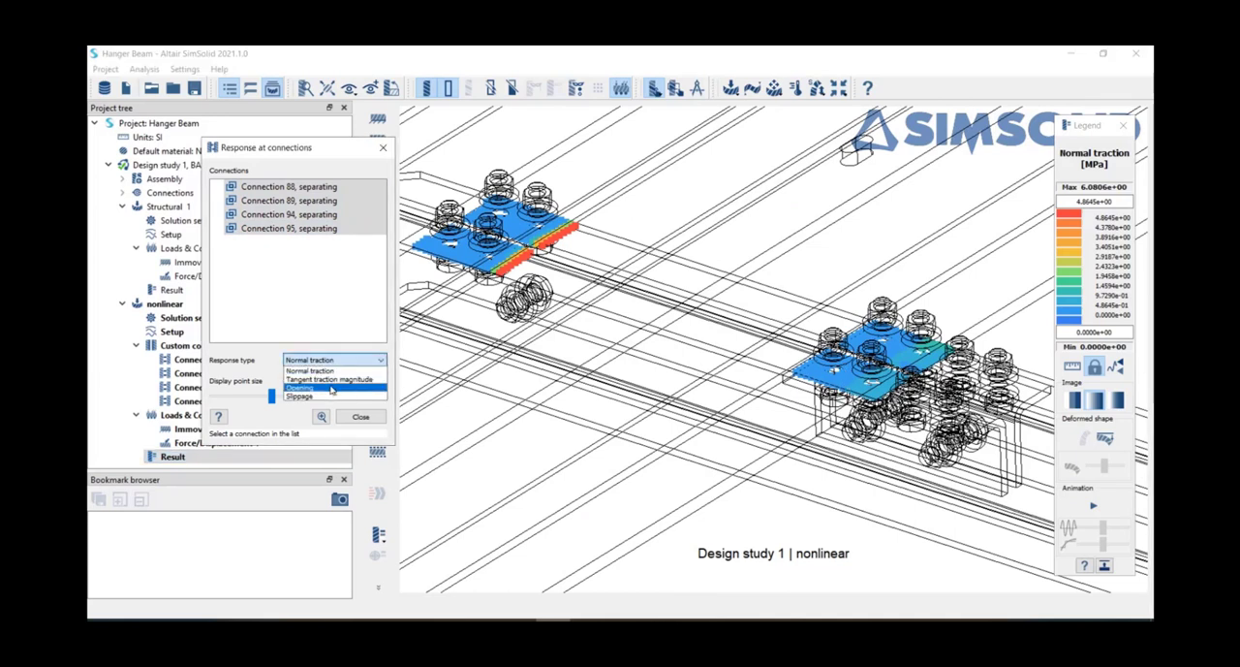
pyautogui.click(331, 388)
pyautogui.scroll(-5, 812, 424)
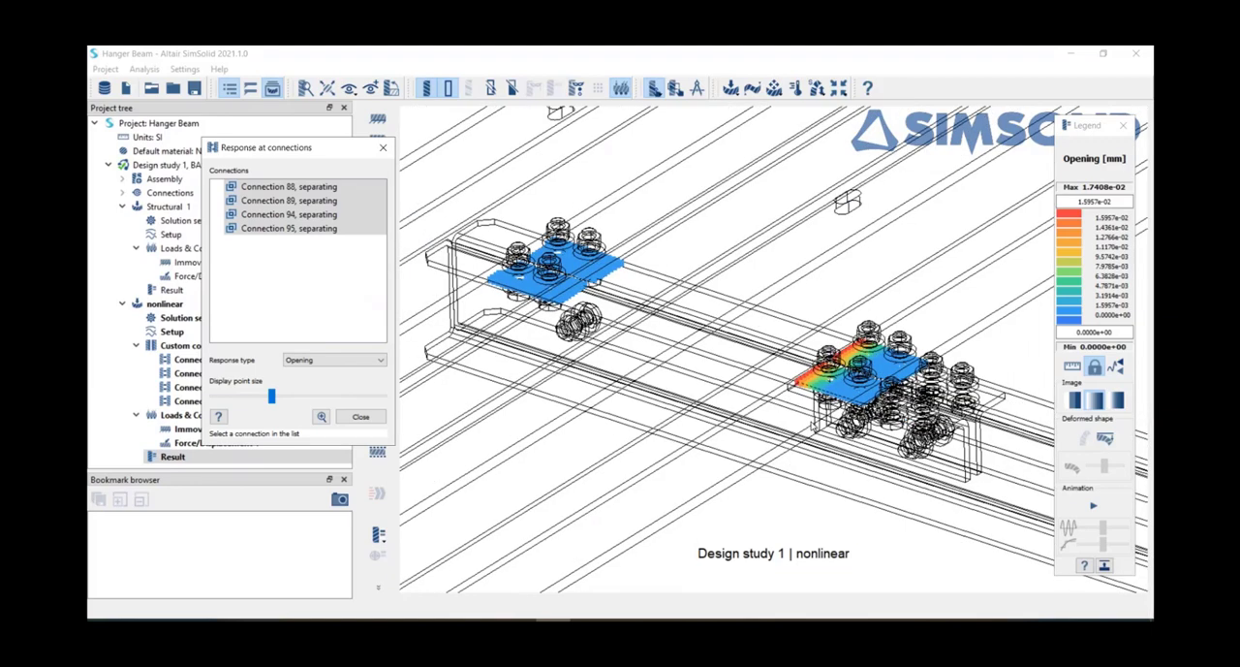
pyautogui.moveTo(733, 465); pyautogui.dragTo(889, 447)
pyautogui.scroll(5, 491, 489)
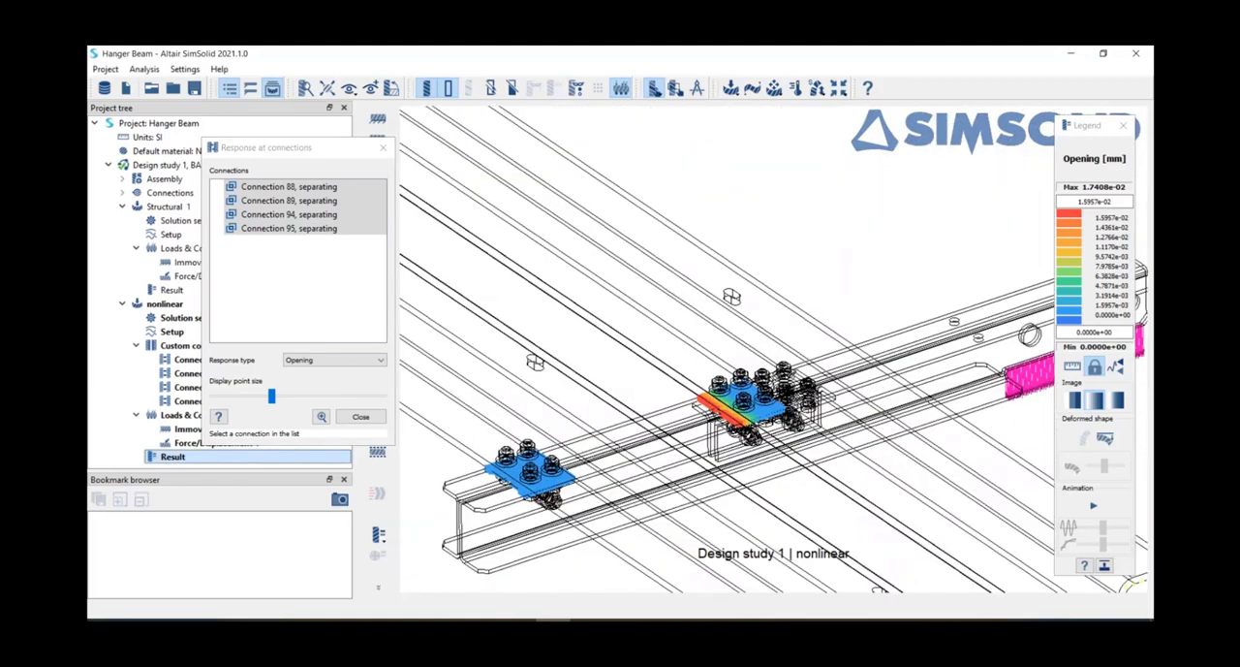
pyautogui.scroll(2, 495, 490)
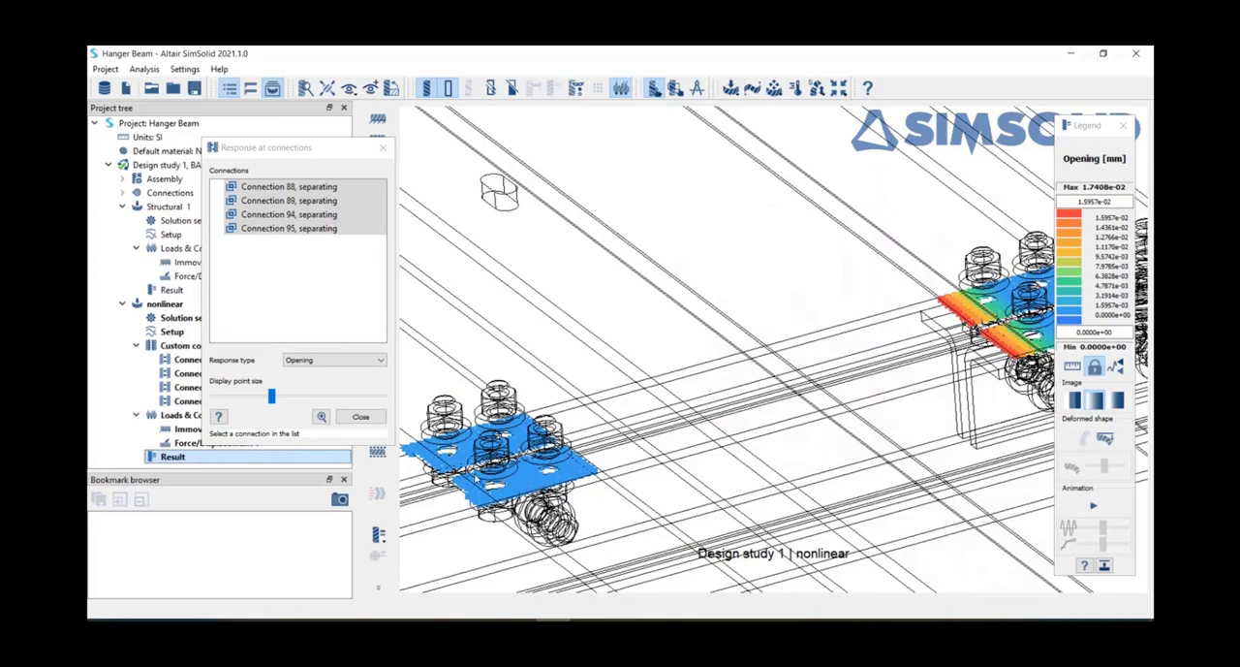
pyautogui.scroll(-3, 523, 431)
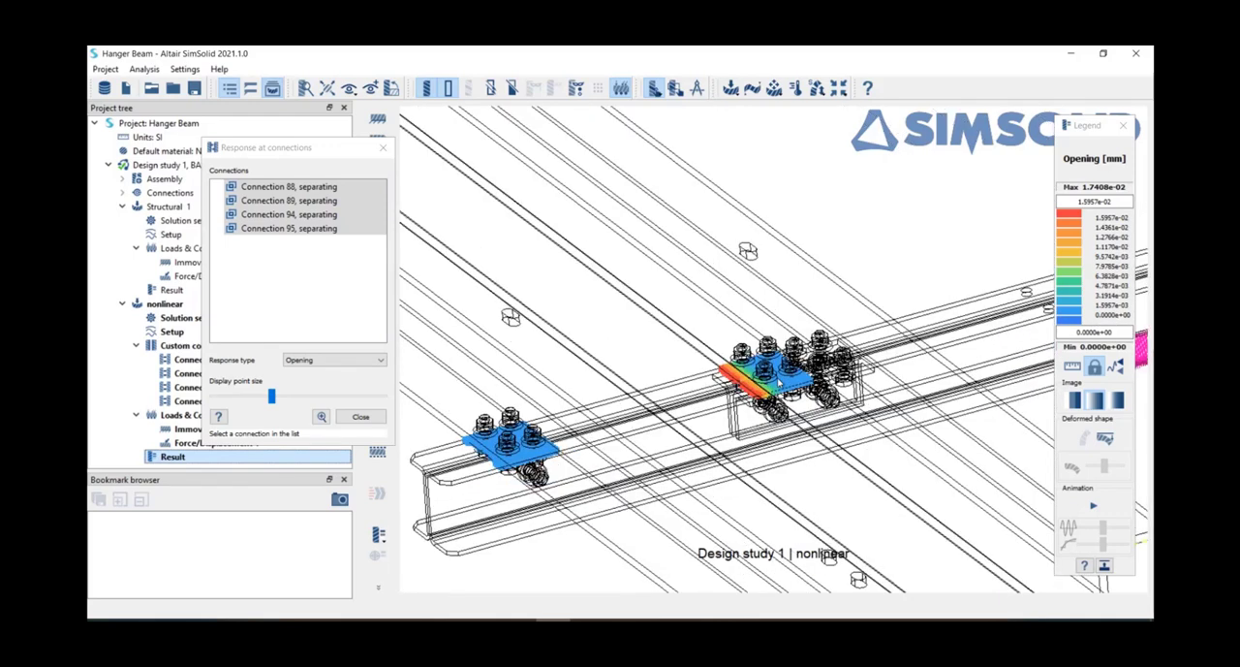
pyautogui.scroll(4, 790, 386)
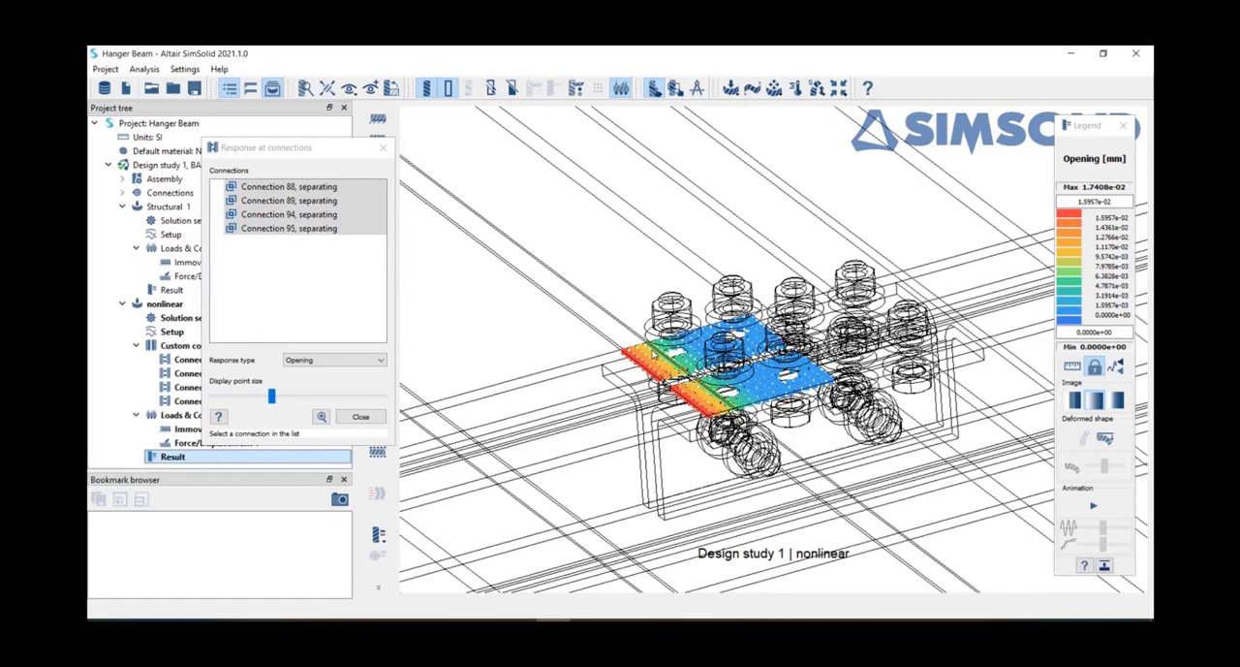
pyautogui.scroll(-4, 651, 358)
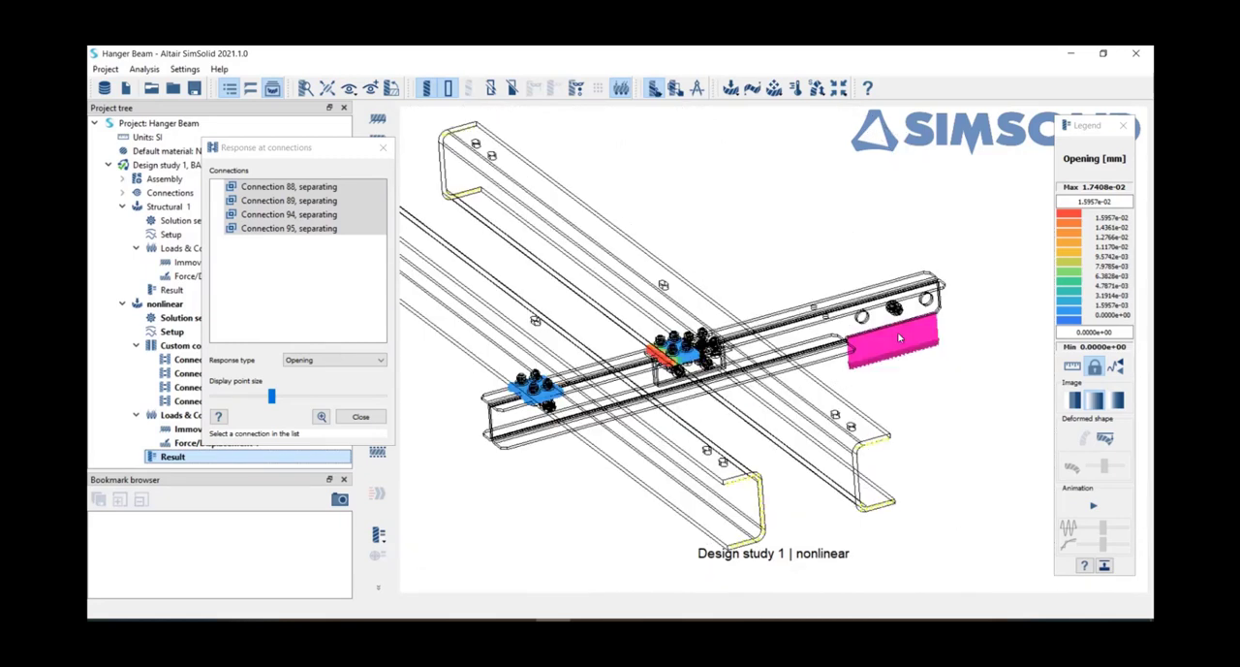
pyautogui.scroll(6, 671, 362)
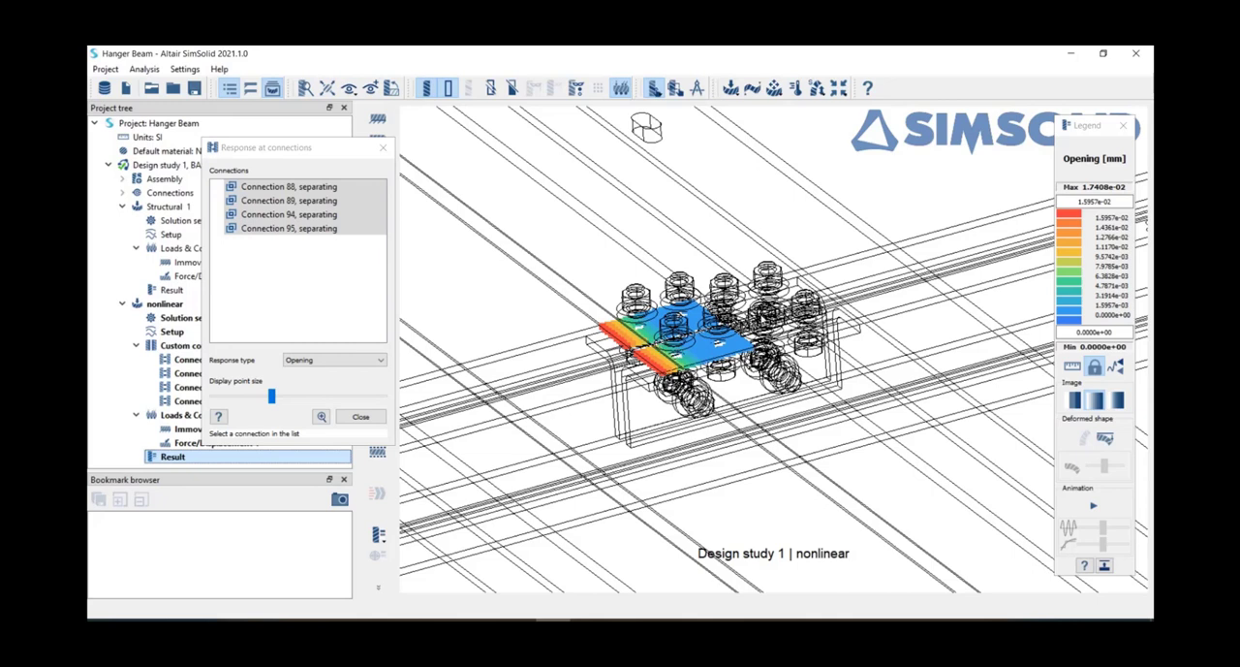
pyautogui.click(304, 309)
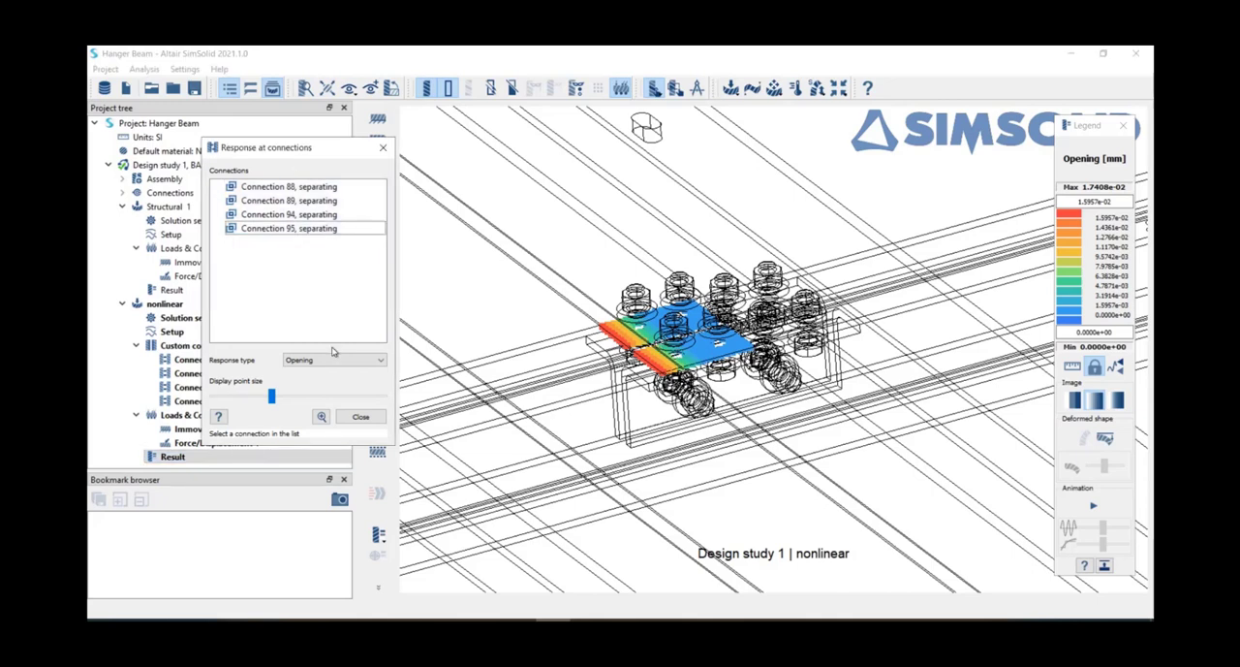
pyautogui.click(383, 147)
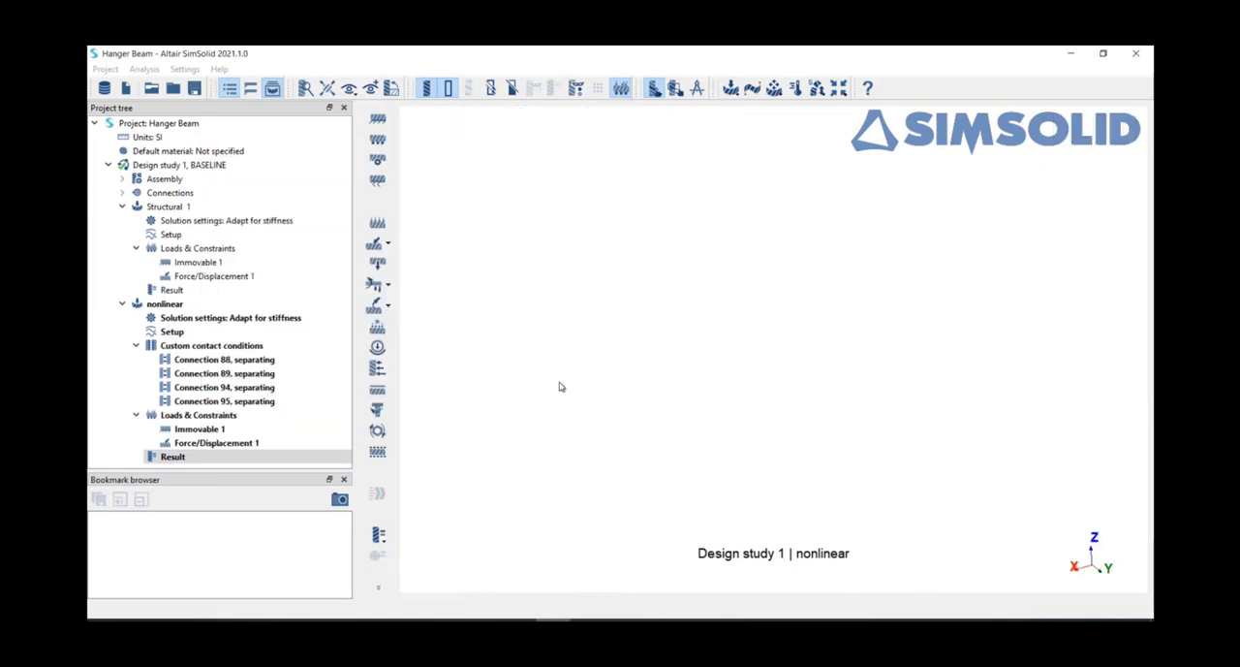
# Step: Start a nut tightening load for the nonlinear analysis and select the eight M12x1.75 hex nuts at the joint nearest the loaded bracket
pyautogui.scroll(-4, 636, 413)
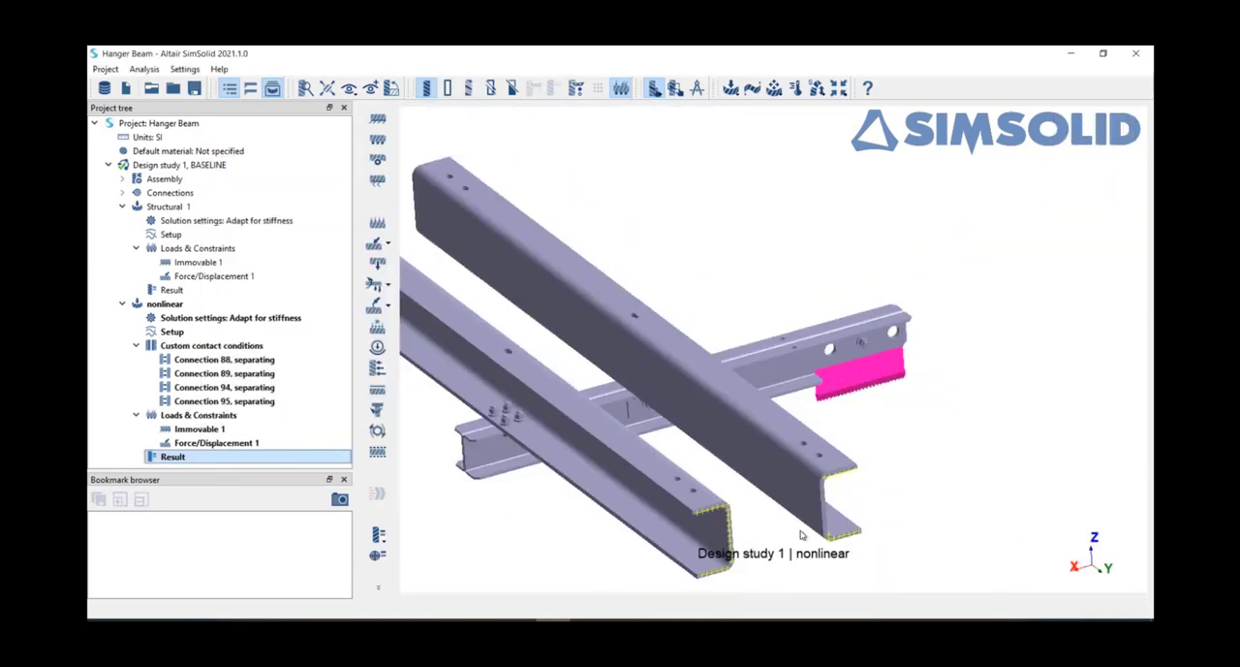
pyautogui.moveTo(803, 534); pyautogui.dragTo(899, 169)
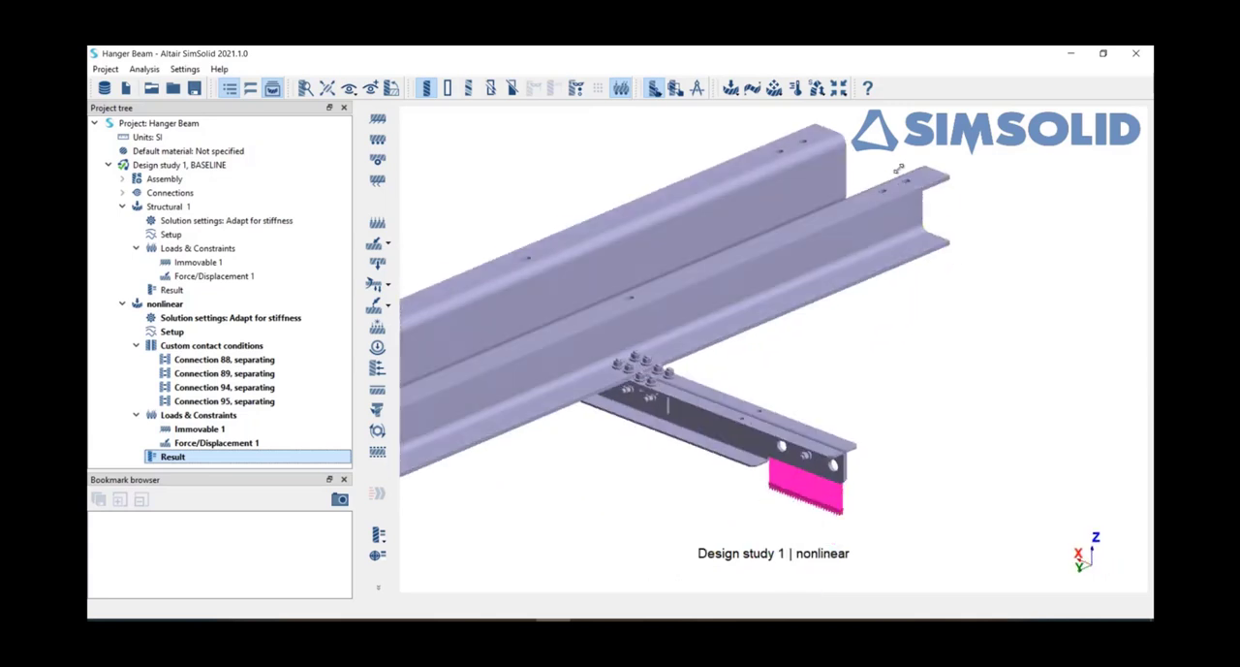
pyautogui.click(377, 433)
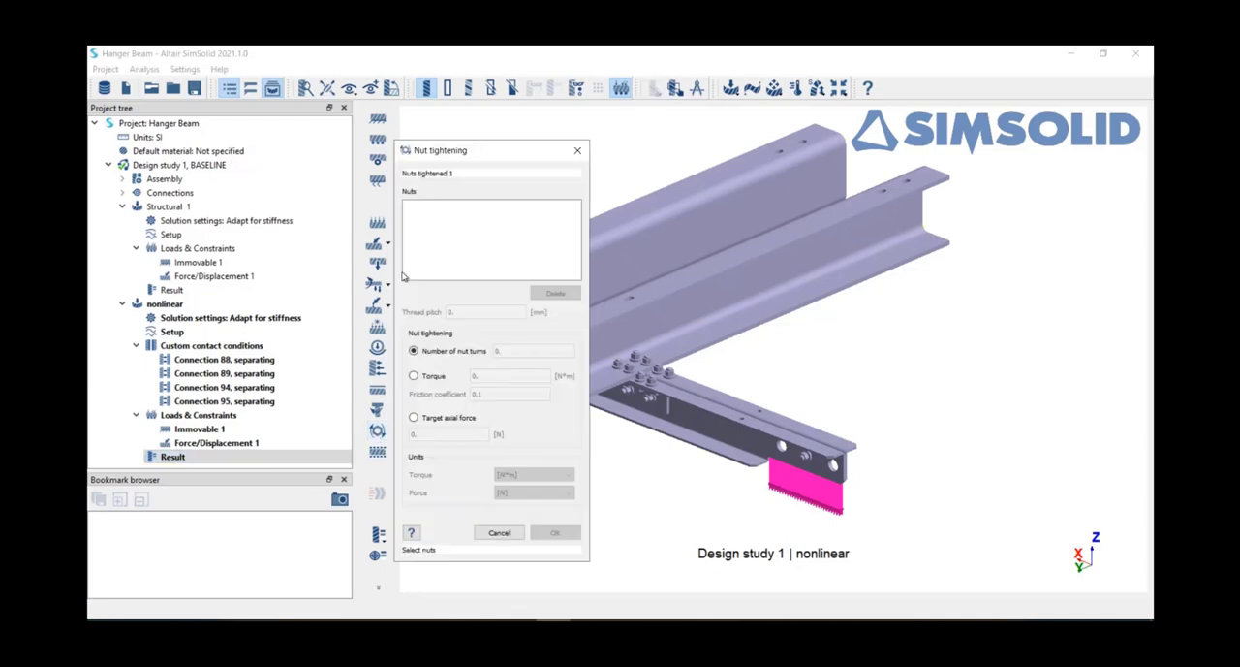
pyautogui.scroll(5, 662, 343)
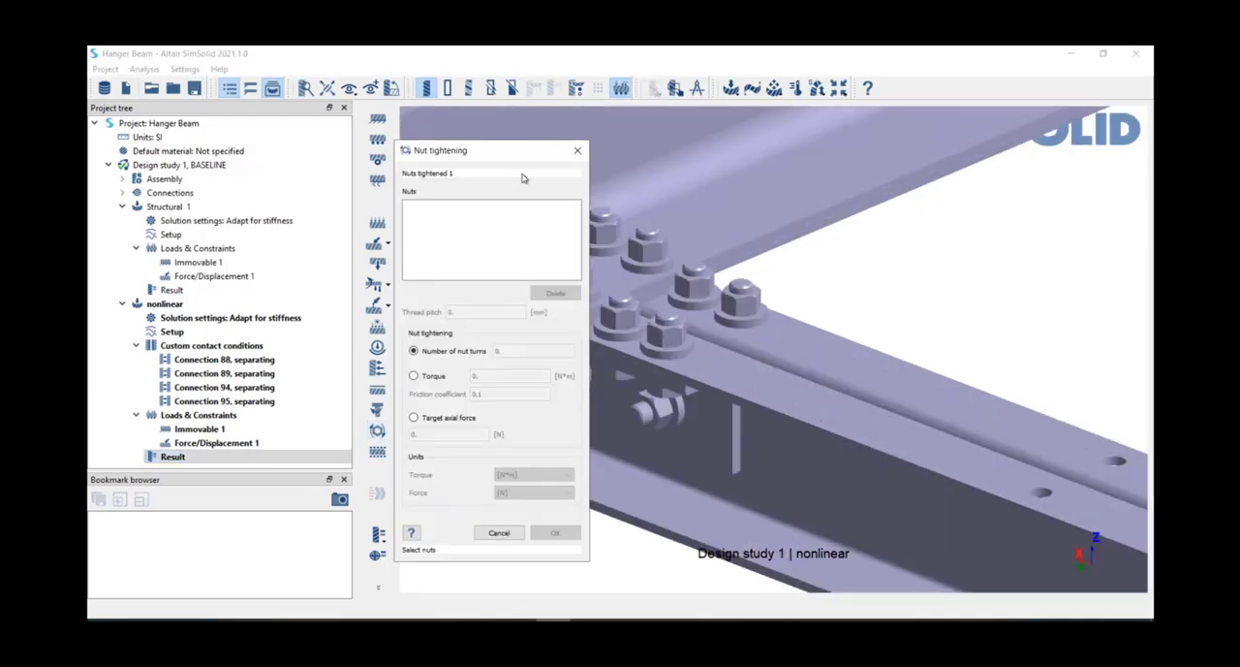
pyautogui.moveTo(518, 156); pyautogui.dragTo(346, 137)
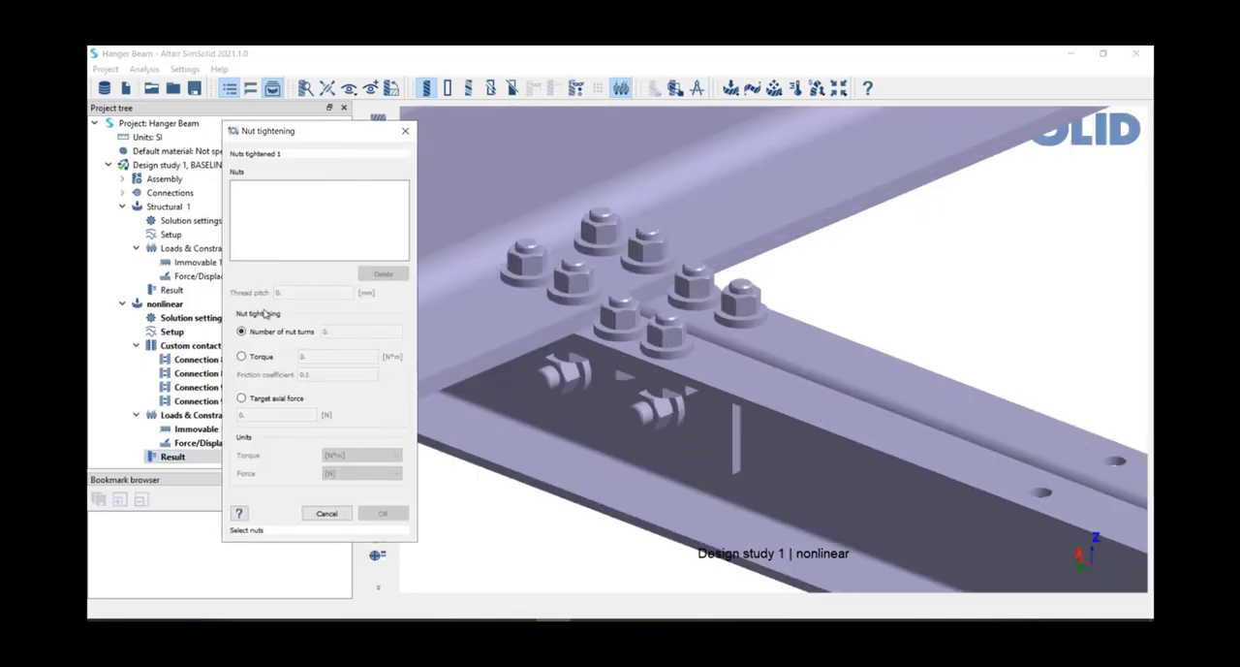
pyautogui.click(728, 341)
pyautogui.click(795, 308)
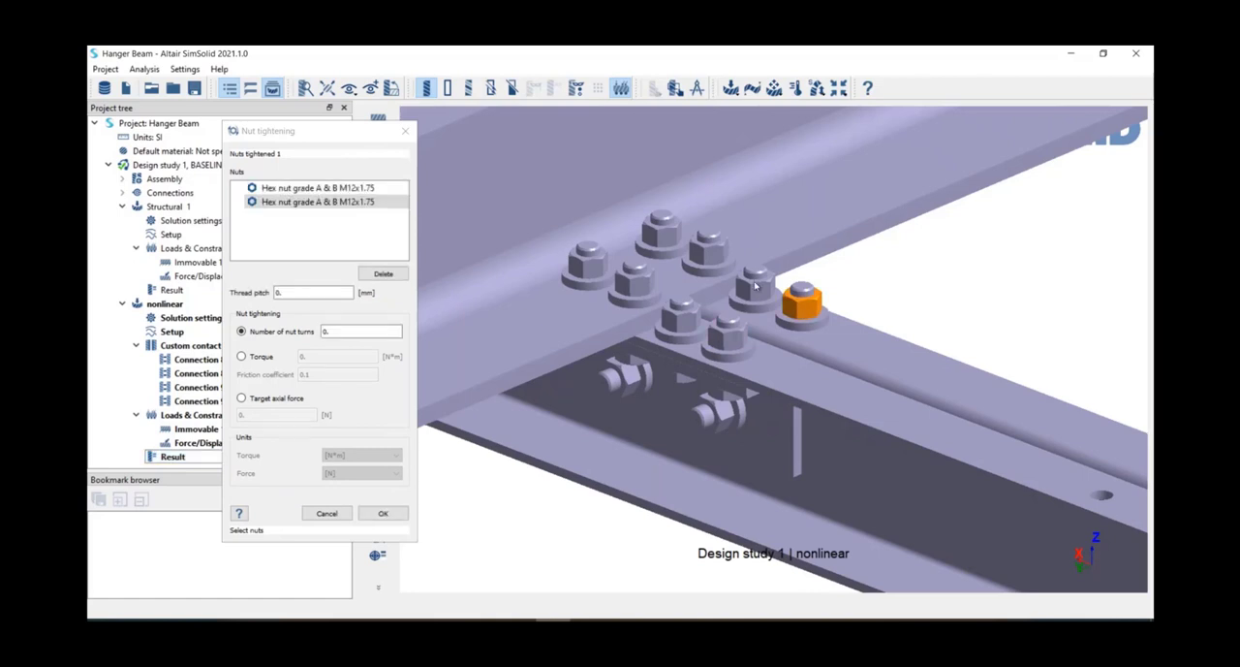
pyautogui.click(756, 286)
pyautogui.click(682, 315)
pyautogui.click(708, 250)
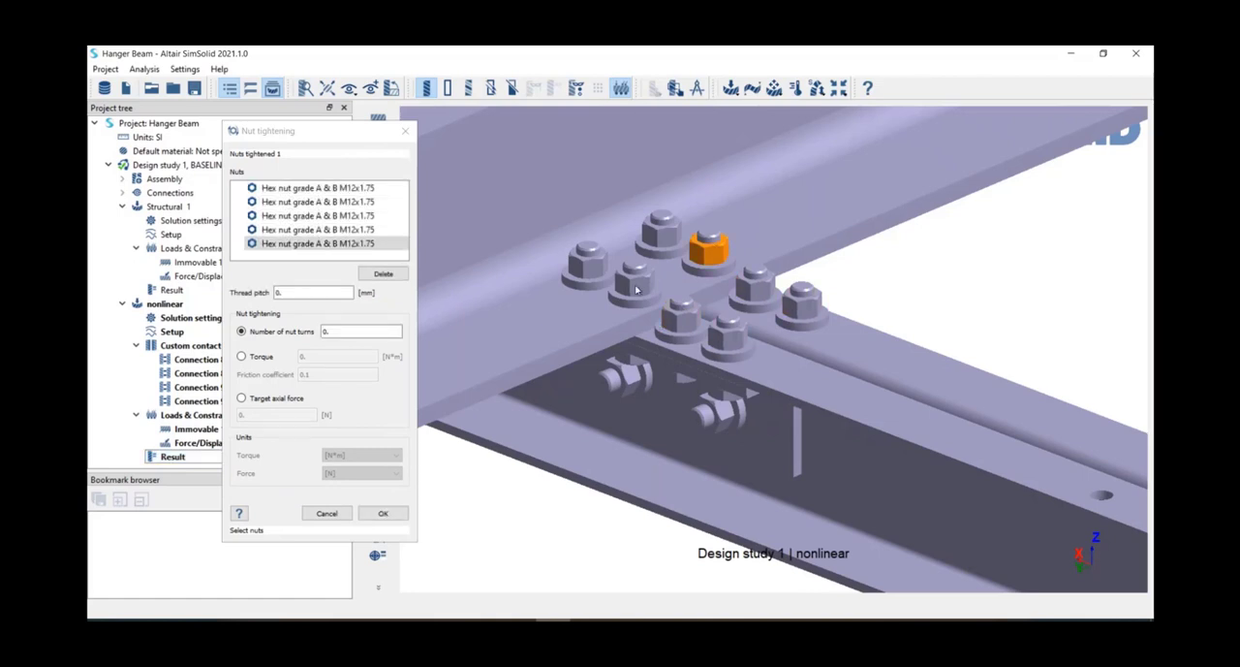
pyautogui.click(637, 288)
pyautogui.click(661, 232)
pyautogui.click(588, 264)
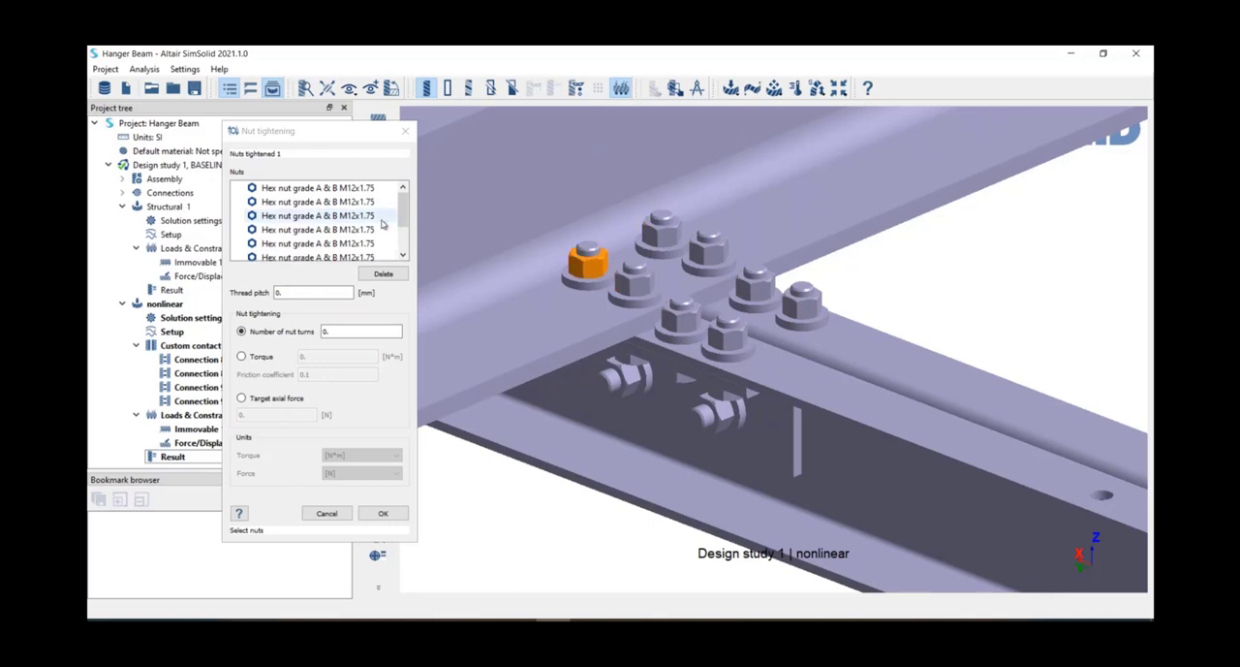
# Step: Set the number of nut turns to 2, apply the tightening, and solve the nonlinear analysis again
pyautogui.click(335, 332)
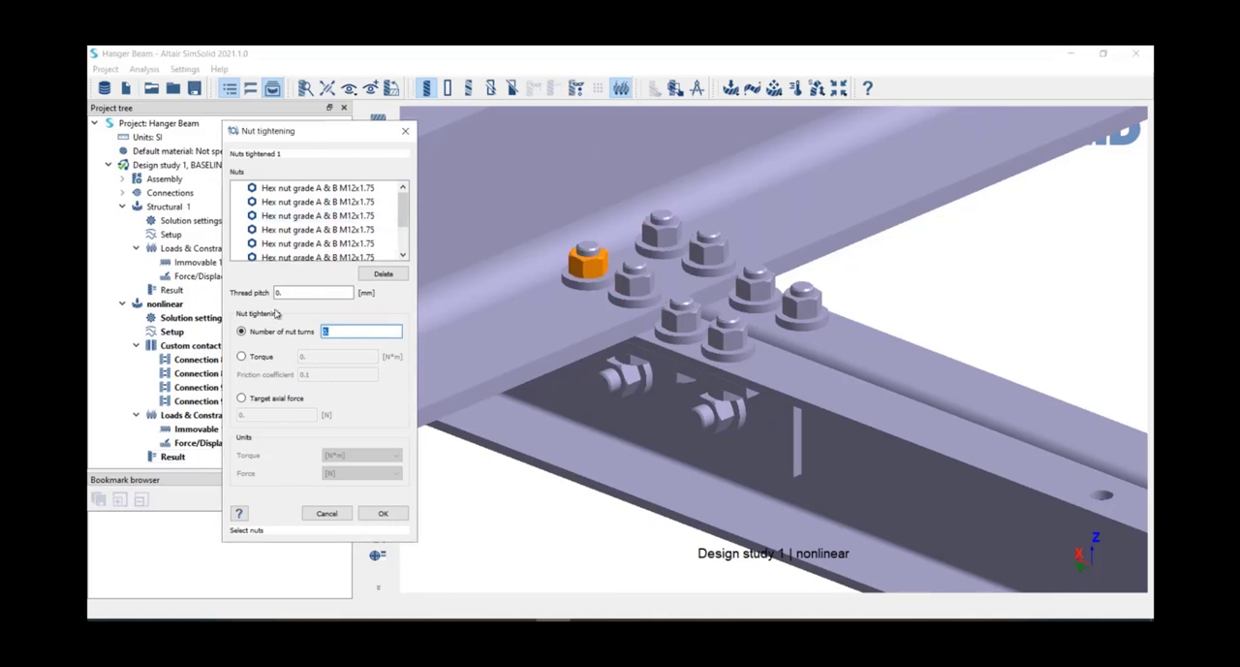
pyautogui.write('2')
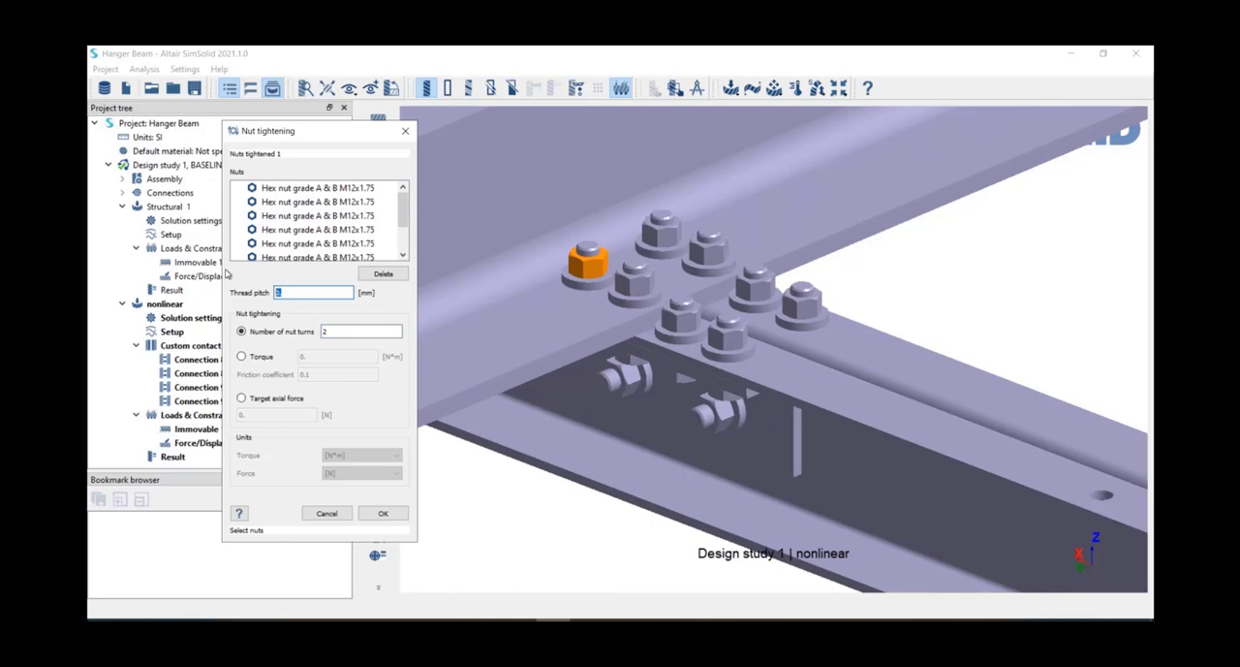
pyautogui.click(383, 513)
pyautogui.click(377, 493)
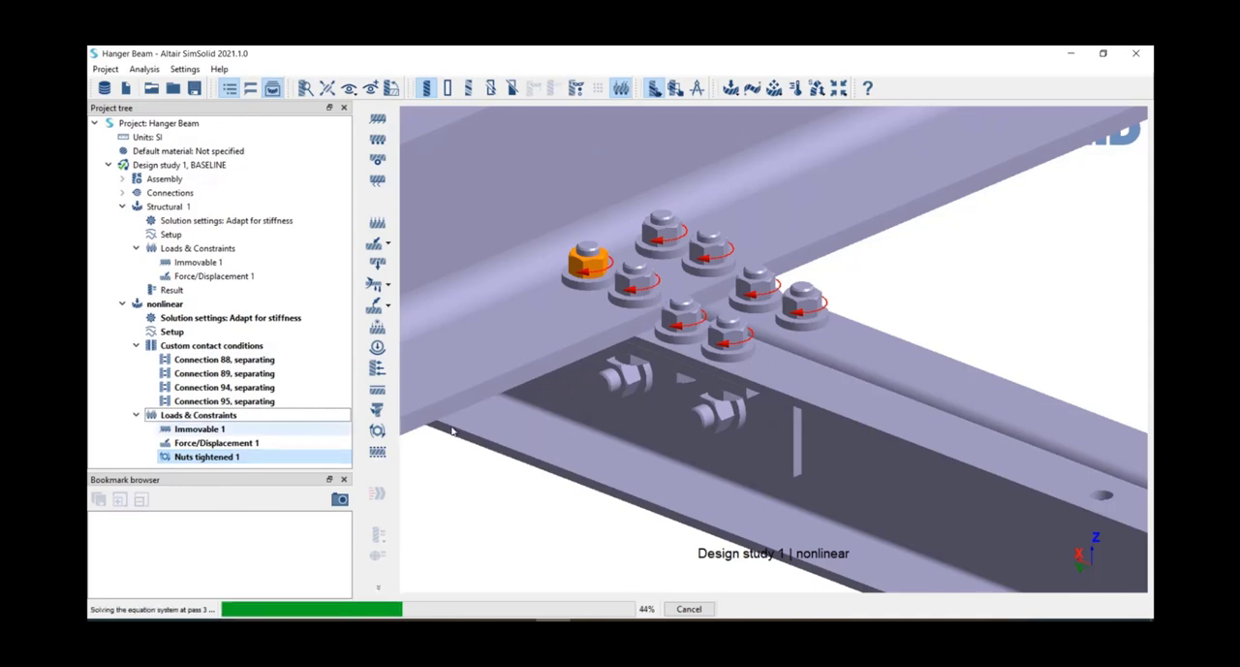
# Step: Plot the Opening response at separating connections 88, 89, 94 and 95 from the nonlinear results with tightened nuts
pyautogui.scroll(-3, 540, 429)
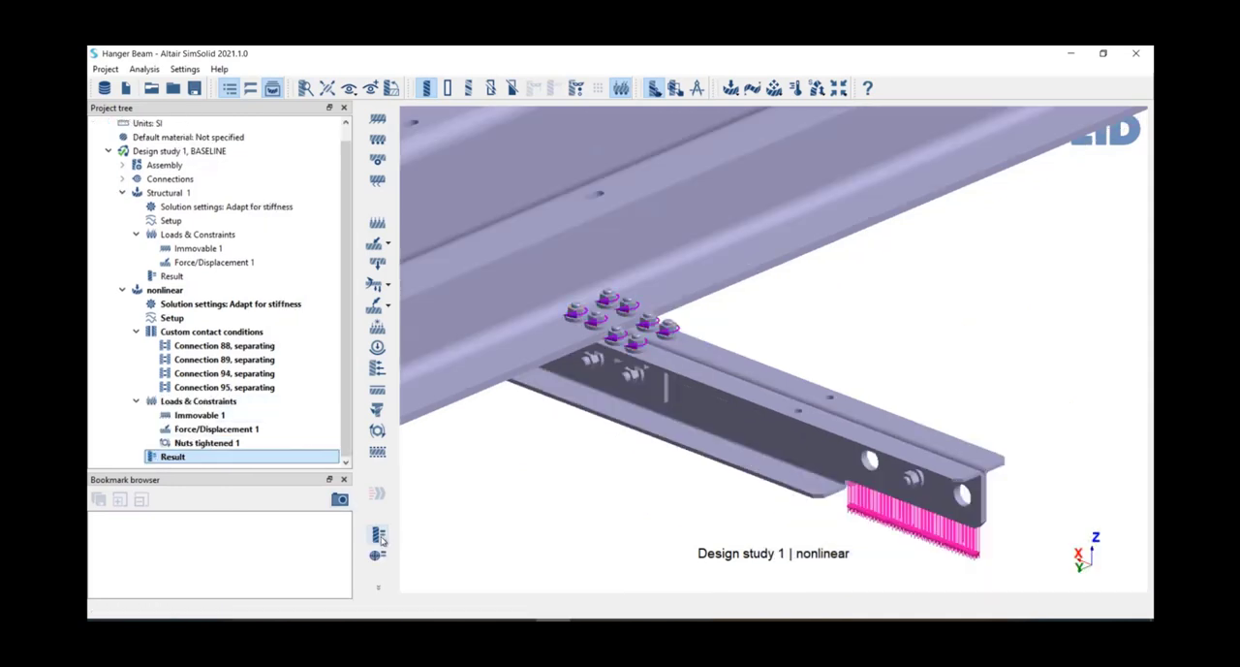
pyautogui.click(387, 538)
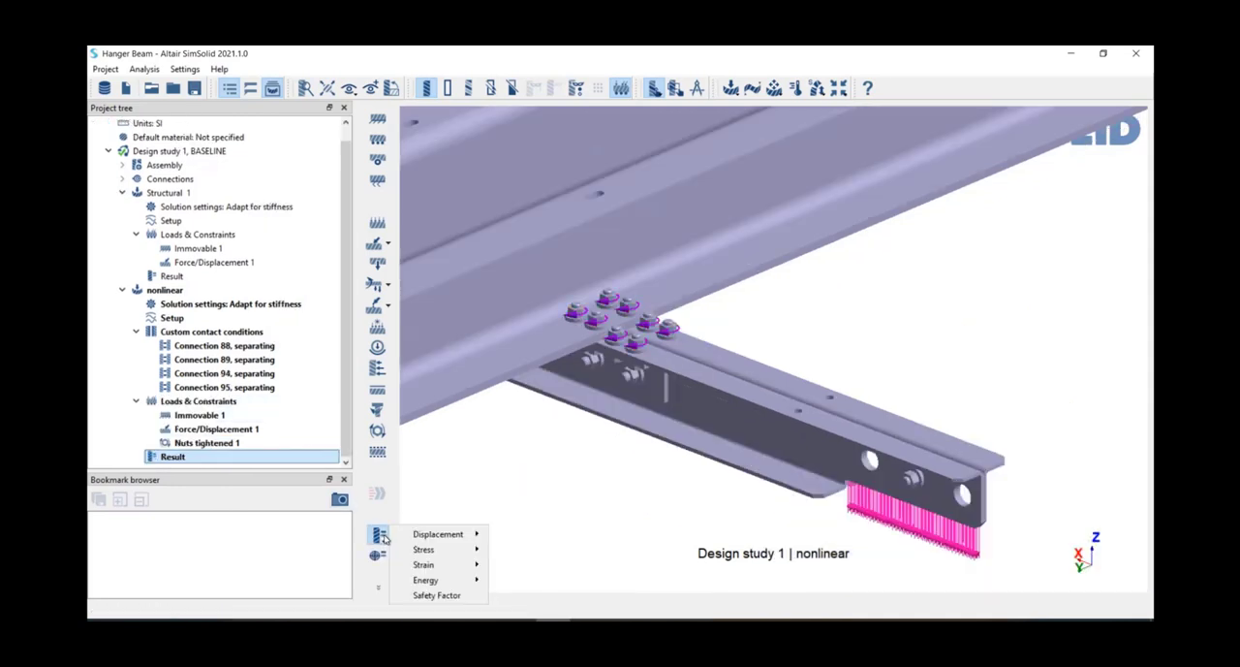
pyautogui.click(380, 591)
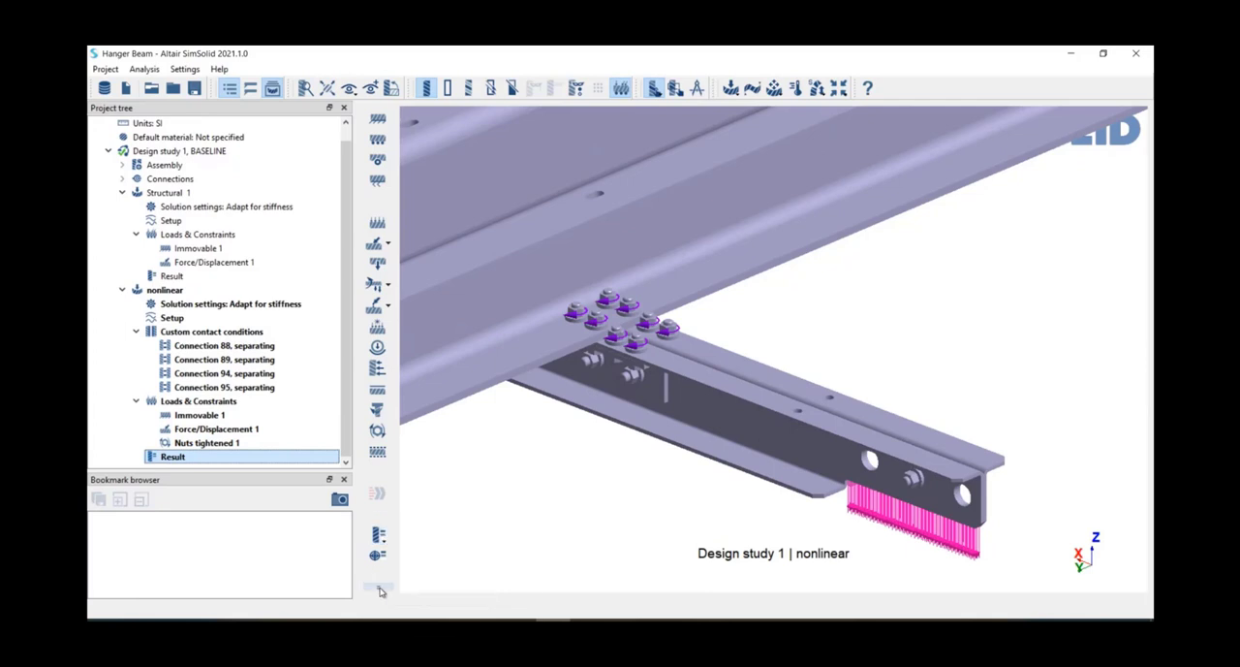
pyautogui.click(381, 589)
pyautogui.click(463, 636)
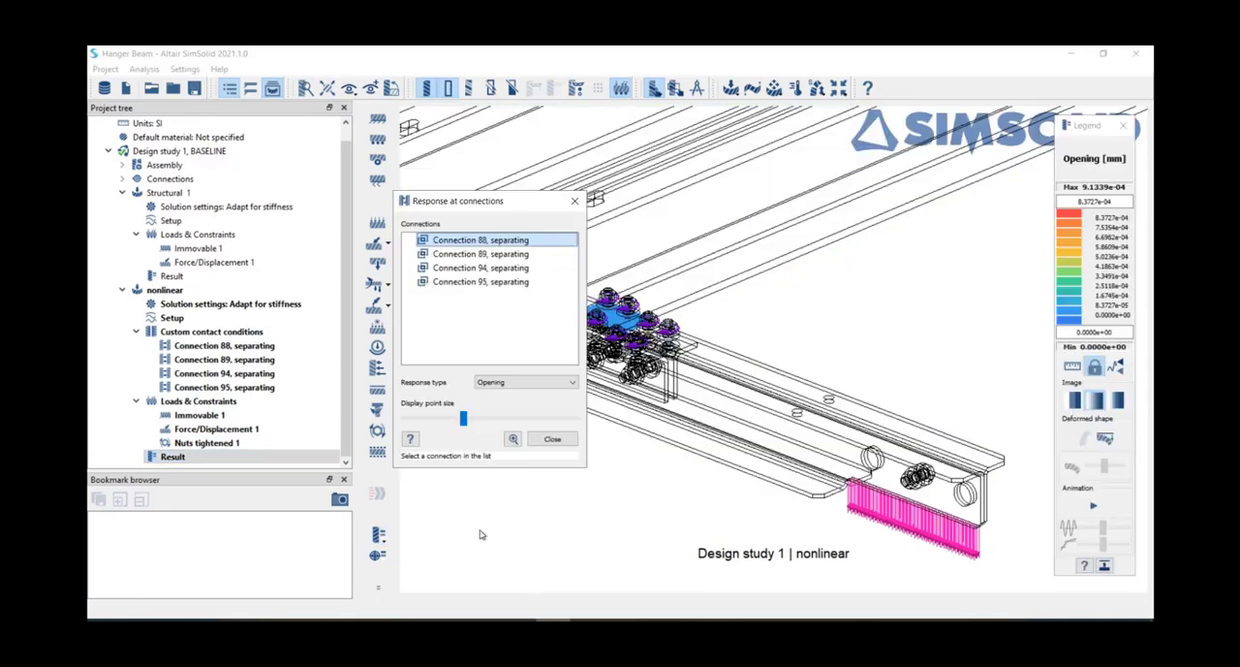
pyautogui.keyDown('shift'); pyautogui.click(452, 281); pyautogui.keyUp('shift')
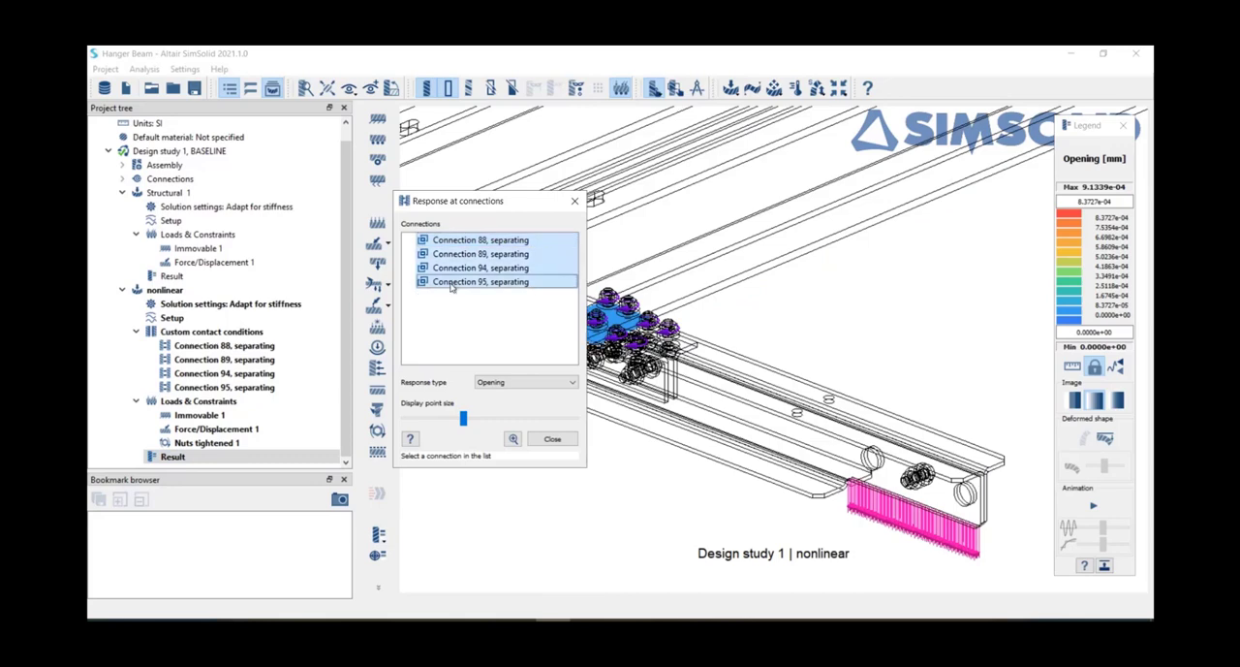
pyautogui.moveTo(451, 208); pyautogui.dragTo(264, 185)
# Step: Compare the opening at the tightened joint with that at the far untightened joint, and close the connection response
pyautogui.moveTo(525, 307); pyautogui.dragTo(717, 362, button='right')
pyautogui.scroll(-4, 835, 389)
pyautogui.moveTo(717, 362)
pyautogui.mouseDown()
pyautogui.moveTo(785, 367)
pyautogui.moveTo(775, 384)
pyautogui.moveTo(857, 357)
pyautogui.moveTo(698, 374)
pyautogui.mouseUp()
pyautogui.scroll(4, 746, 382)
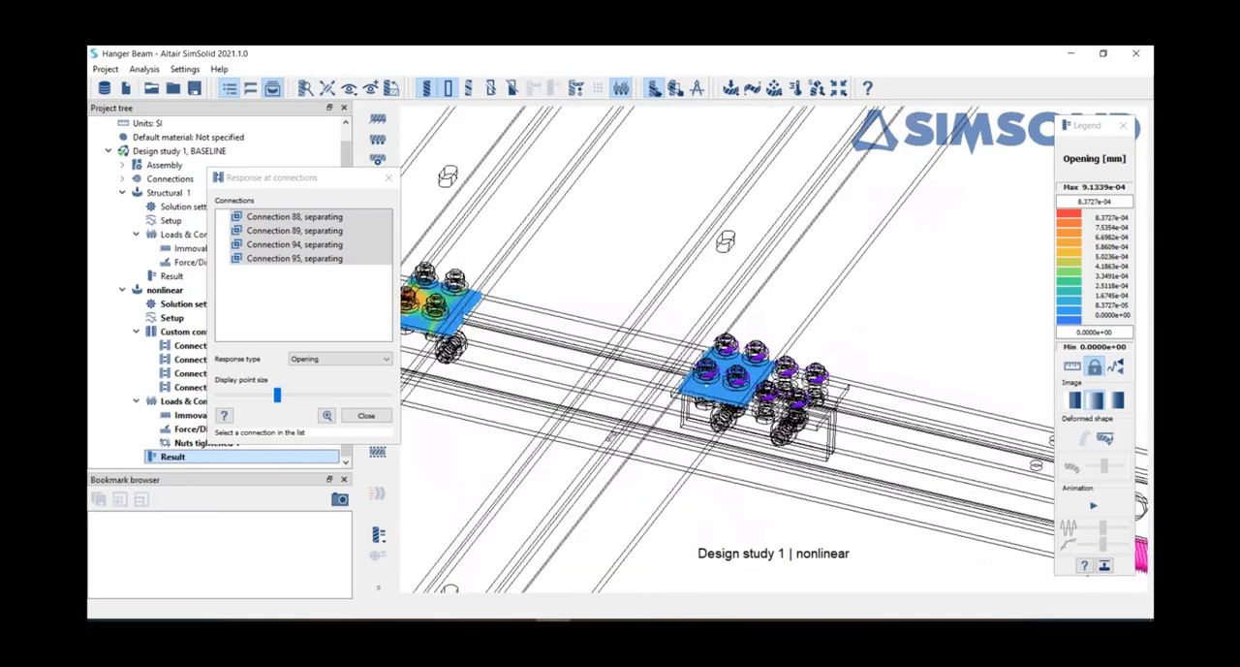
pyautogui.scroll(4, 697, 358)
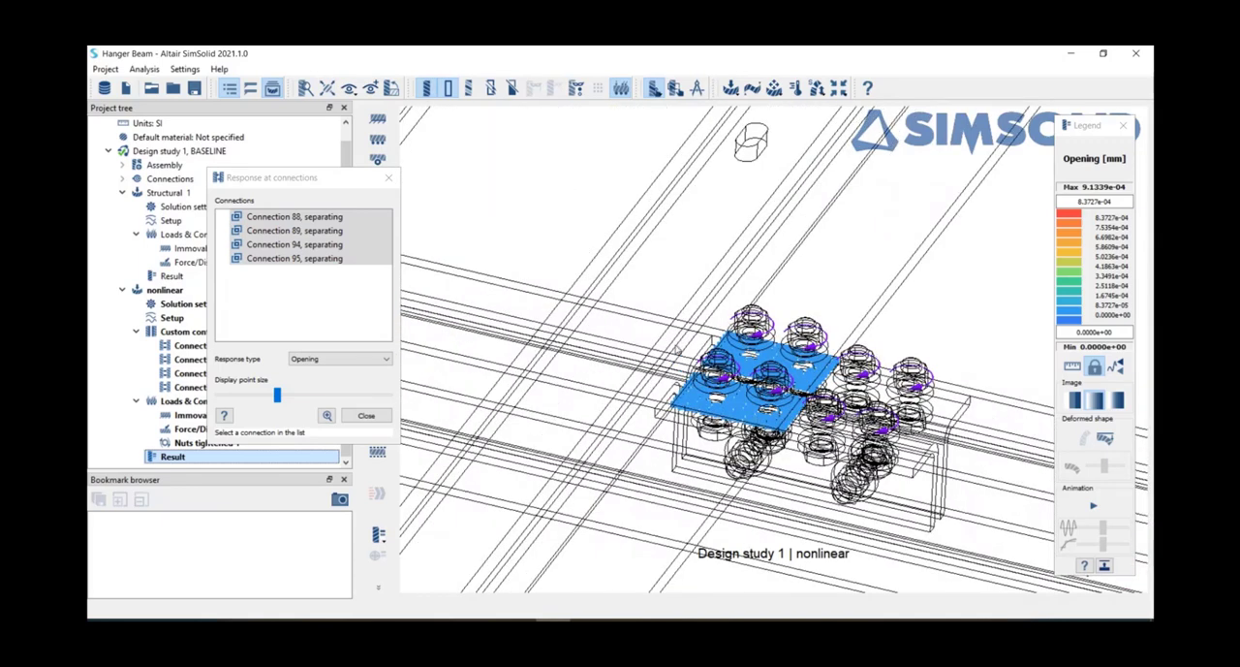
pyautogui.scroll(-5, 651, 382)
pyautogui.moveTo(651, 383); pyautogui.dragTo(734, 397, button='right')
pyautogui.scroll(2, 570, 345)
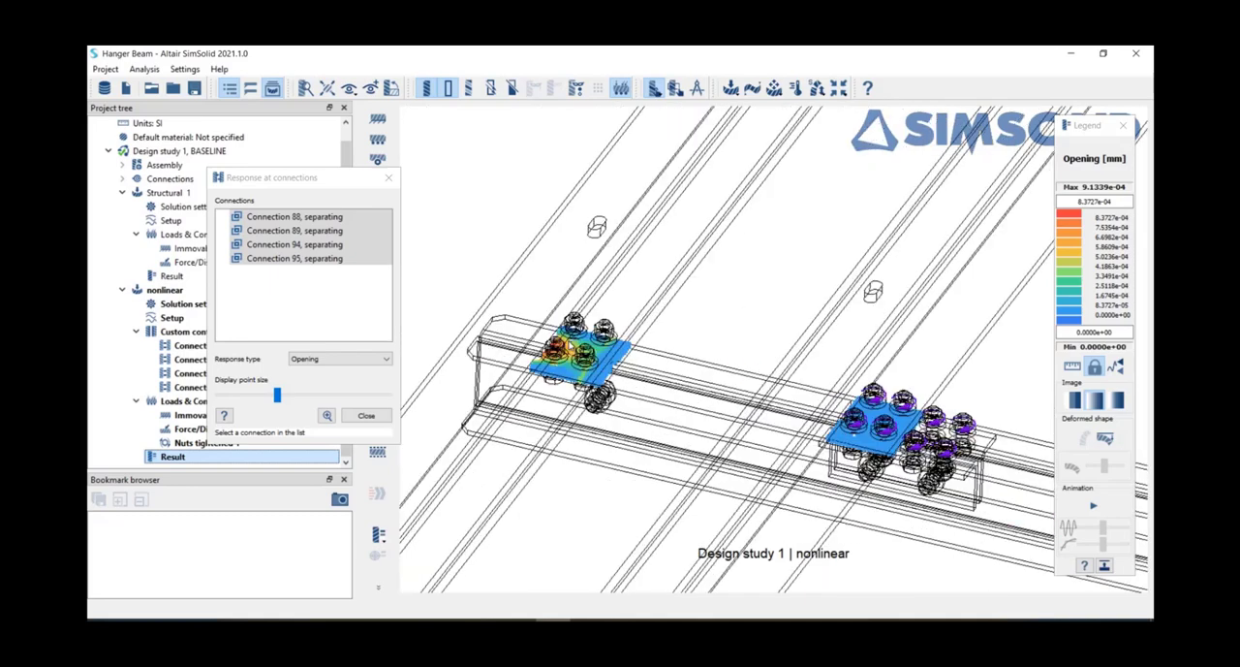
pyautogui.scroll(2, 572, 321)
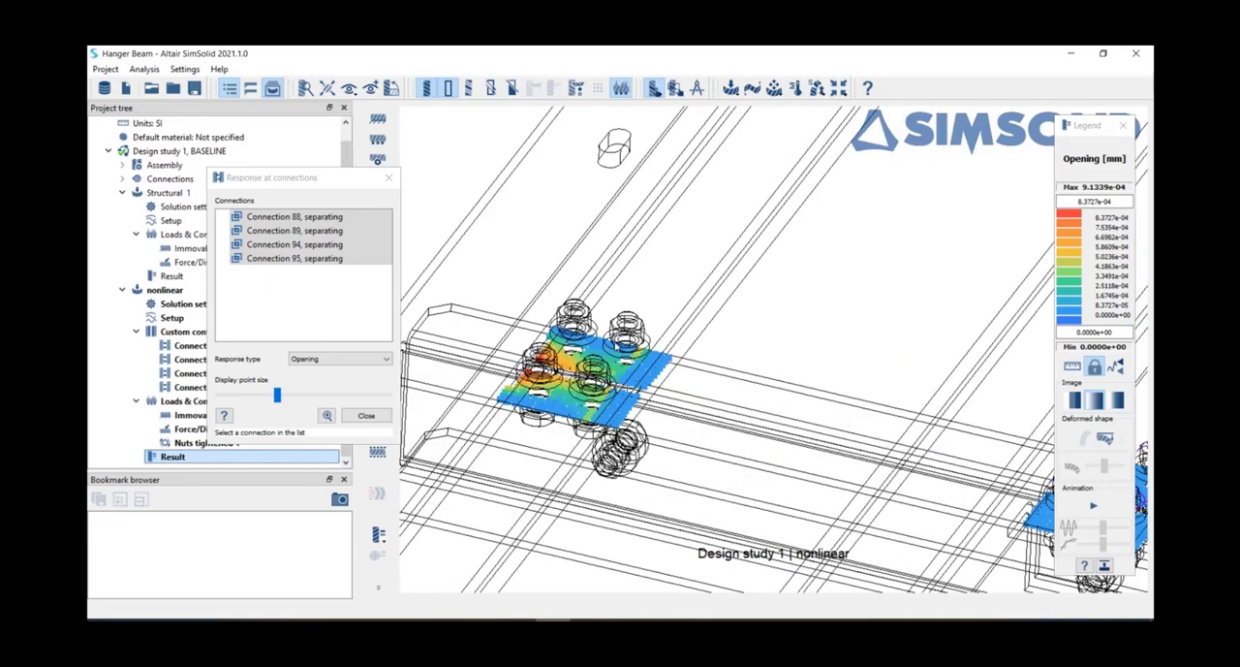
pyautogui.moveTo(620, 388); pyautogui.dragTo(659, 407)
pyautogui.scroll(-1, 659, 407)
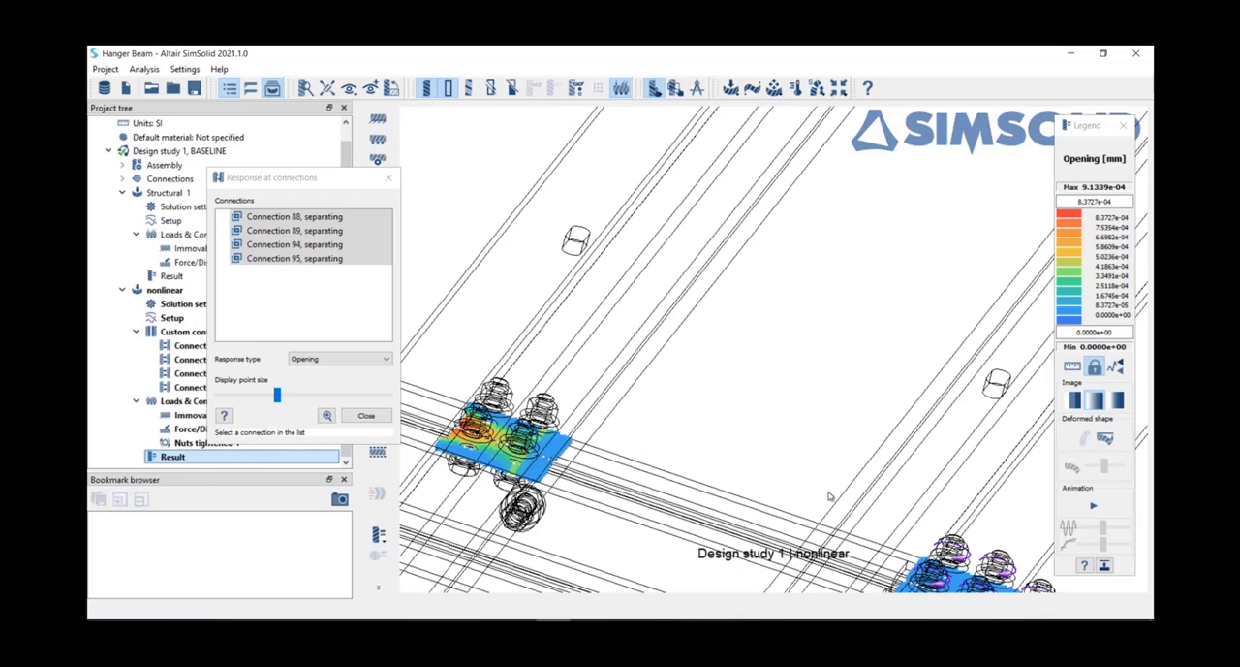
pyautogui.scroll(-2, 829, 496)
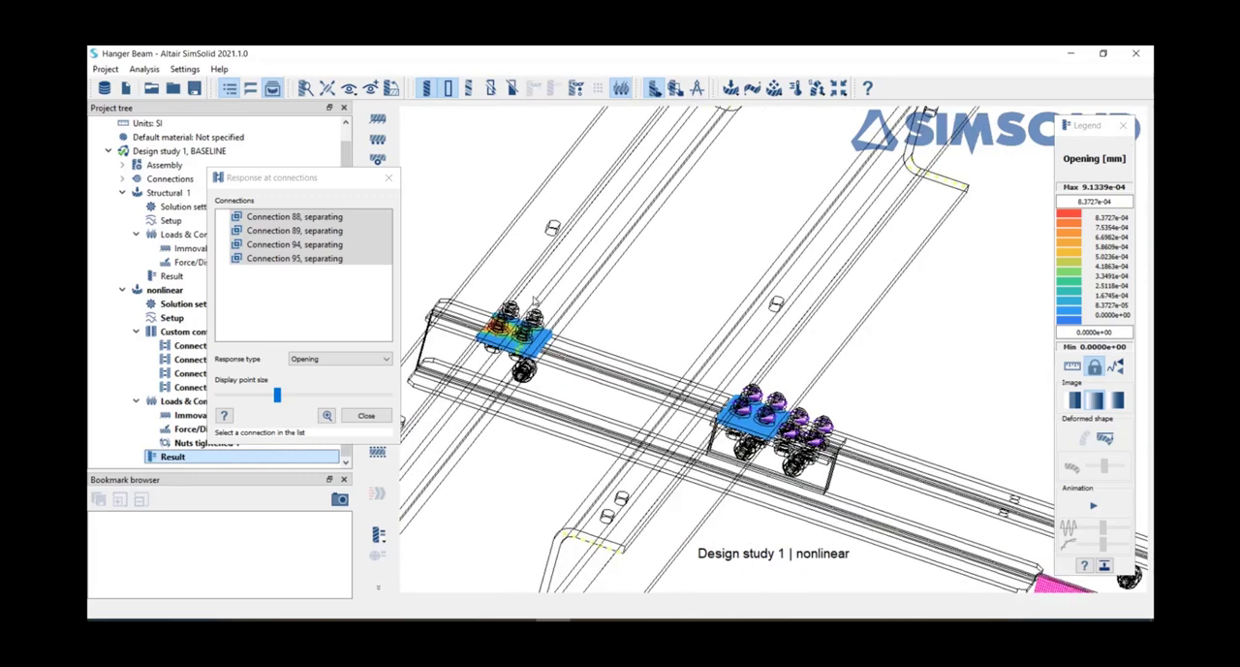
pyautogui.moveTo(674, 326); pyautogui.dragTo(635, 301)
pyautogui.scroll(-3, 640, 304)
pyautogui.moveTo(739, 364); pyautogui.dragTo(644, 337, button='right')
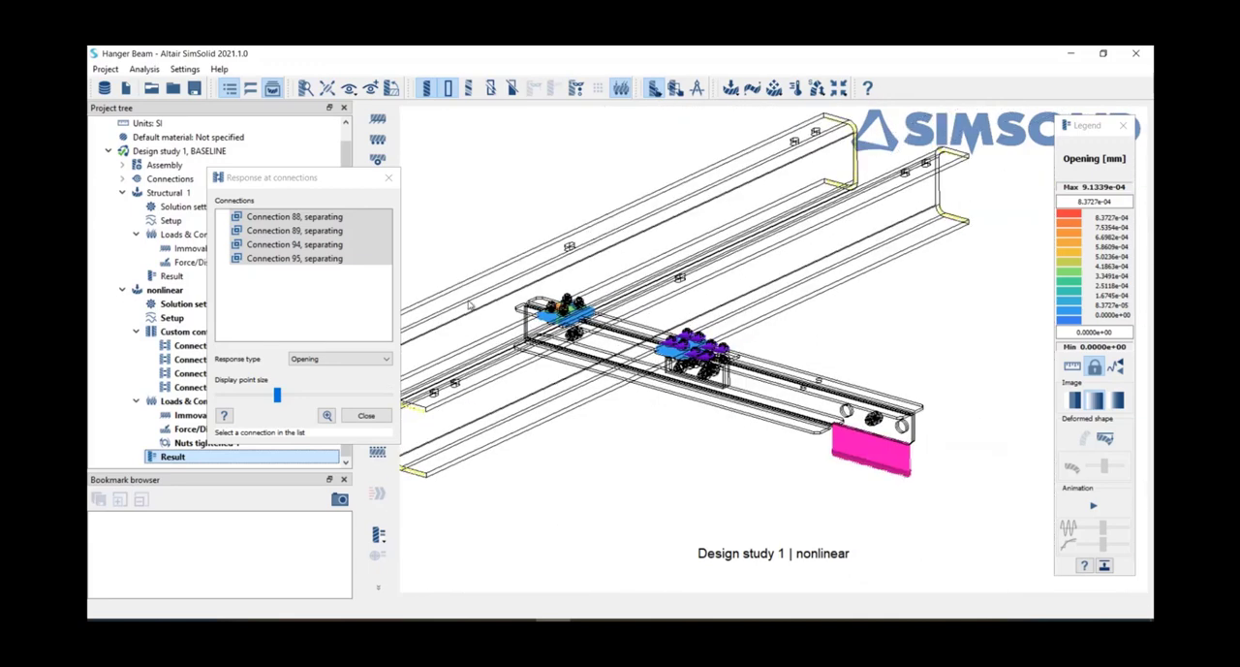
pyautogui.click(367, 415)
pyautogui.scroll(-5, 530, 505)
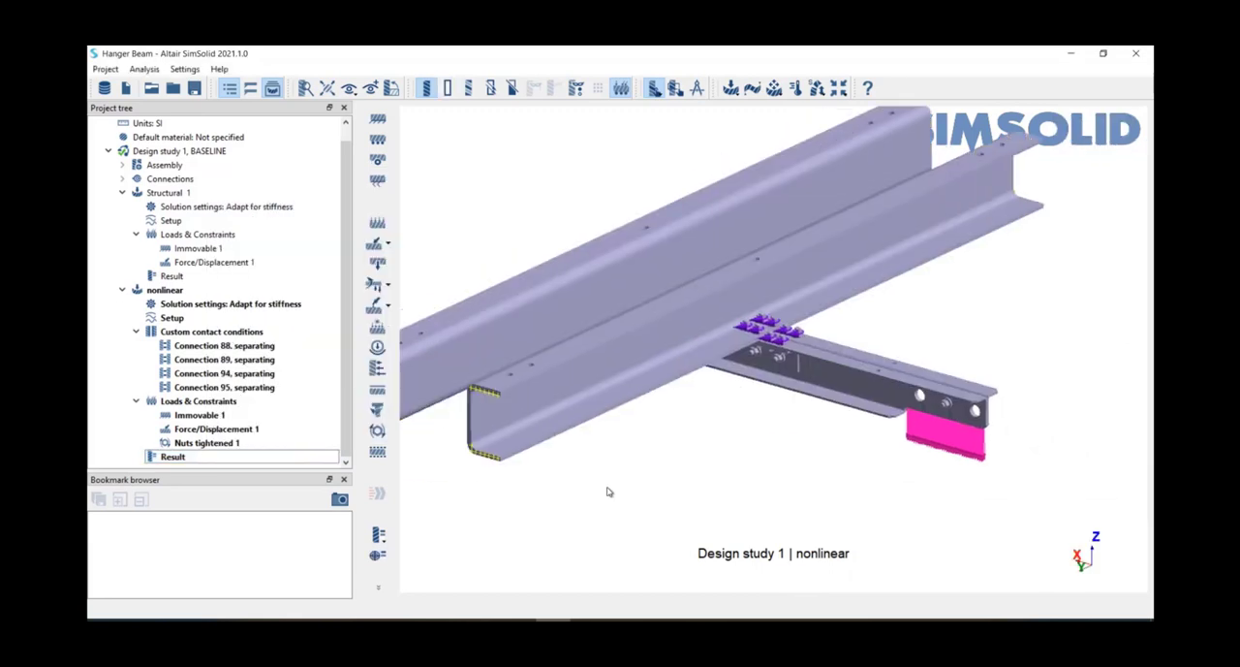